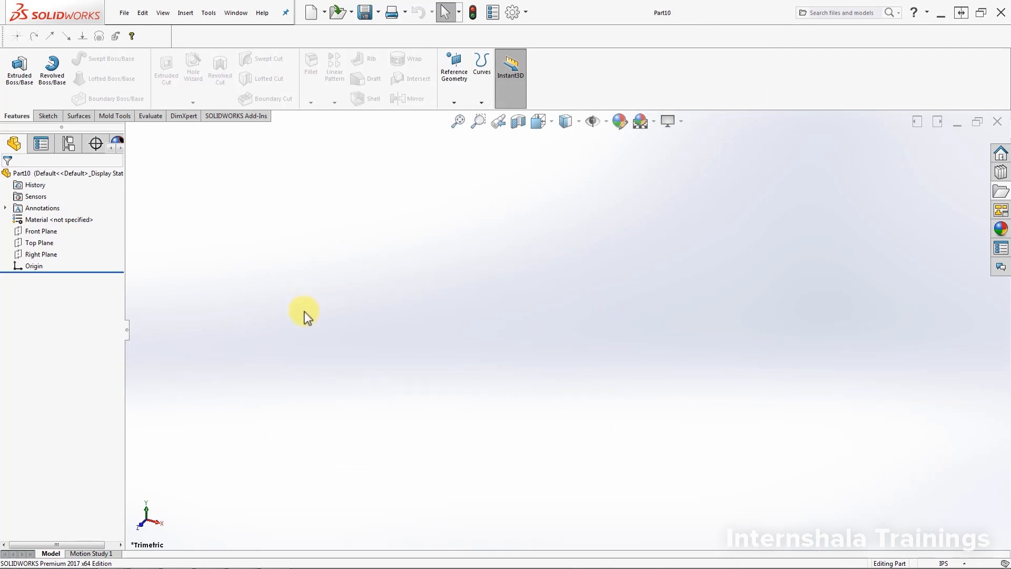
Step: Start a sketch on the Right Plane and draw a corner rectangle from the origin, about 2.21 in wide and 3.65 in high
{"action": "left_click", "coordinate": [39, 255]}
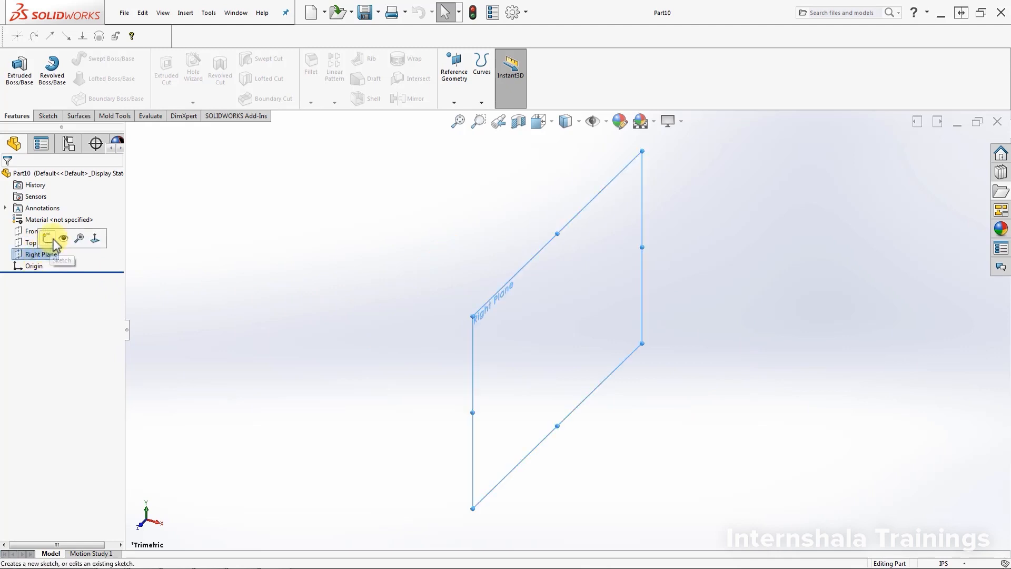
{"action": "left_click", "coordinate": [50, 235]}
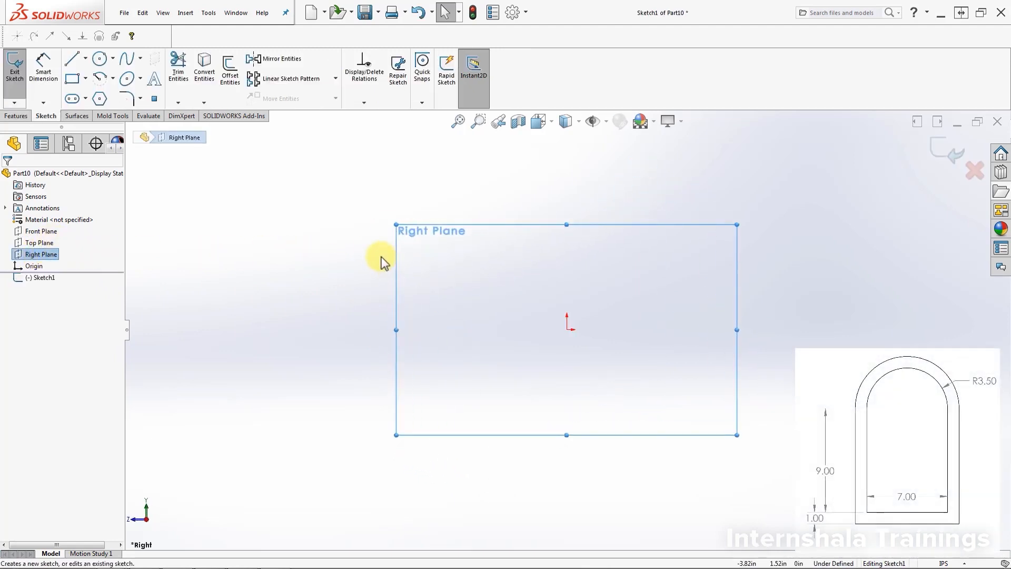
{"action": "left_click", "coordinate": [72, 80]}
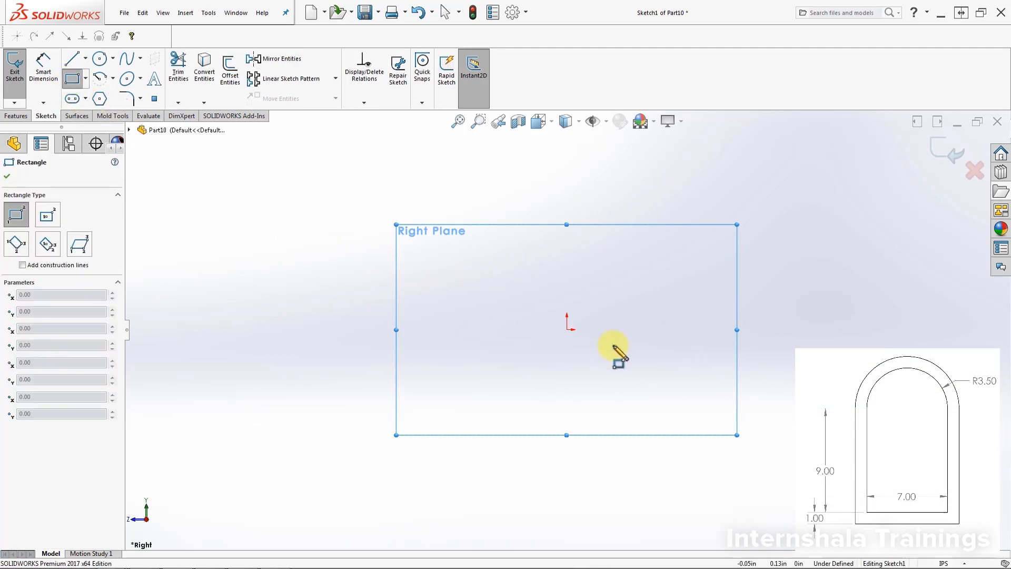
{"action": "left_click", "coordinate": [567, 330]}
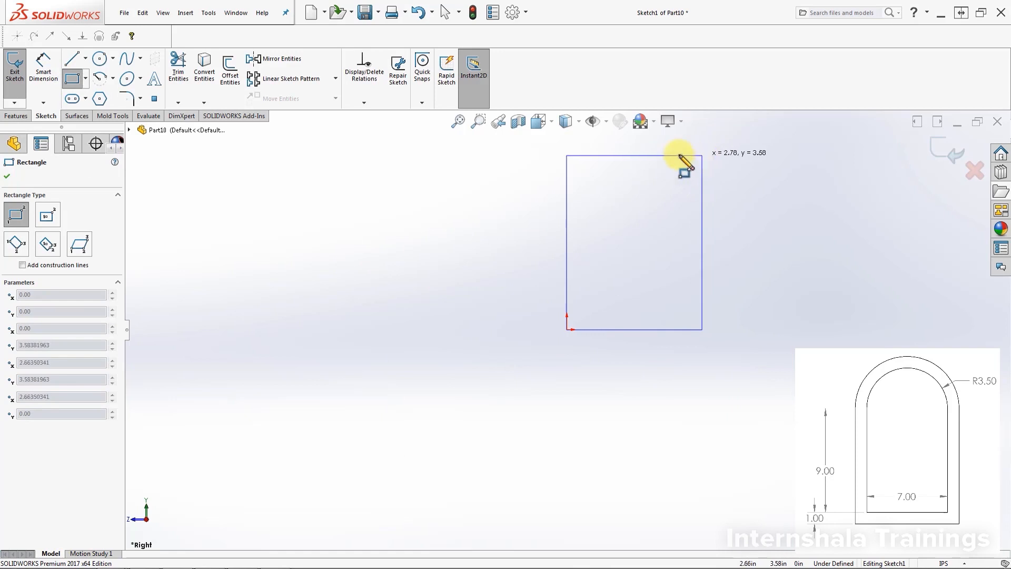
{"action": "left_click", "coordinate": [673, 152]}
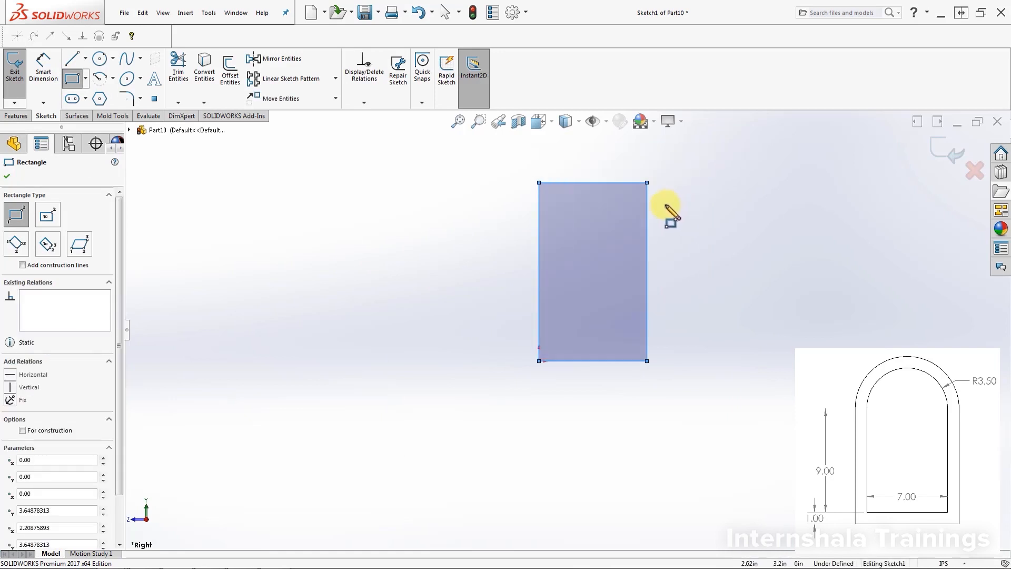
Step: Draw a 180° centerpoint arc above the rectangle, centred on the top edge's midpoint and ending at its two upper corners
{"action": "left_click", "coordinate": [100, 80]}
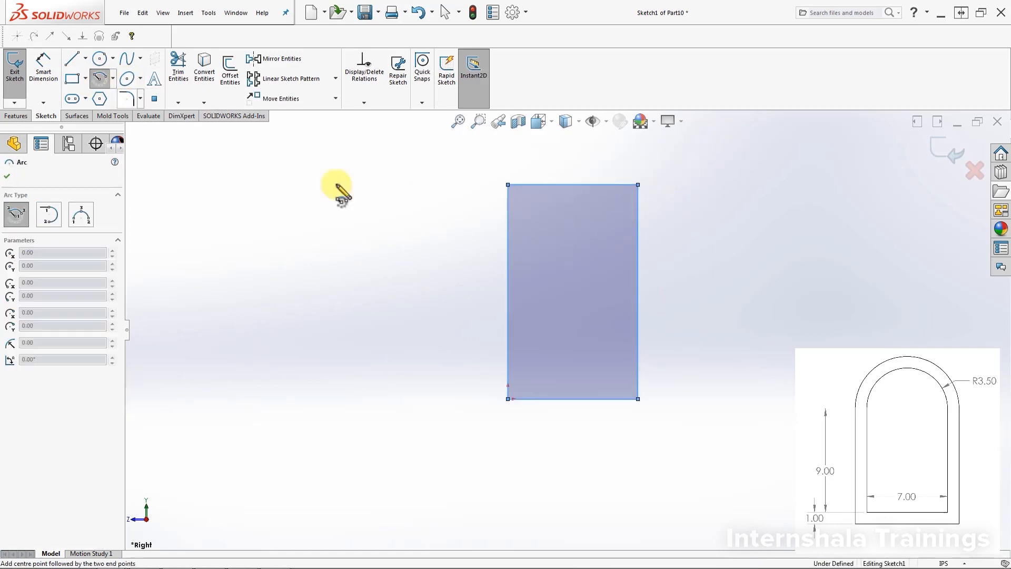
{"action": "left_click", "coordinate": [572, 184]}
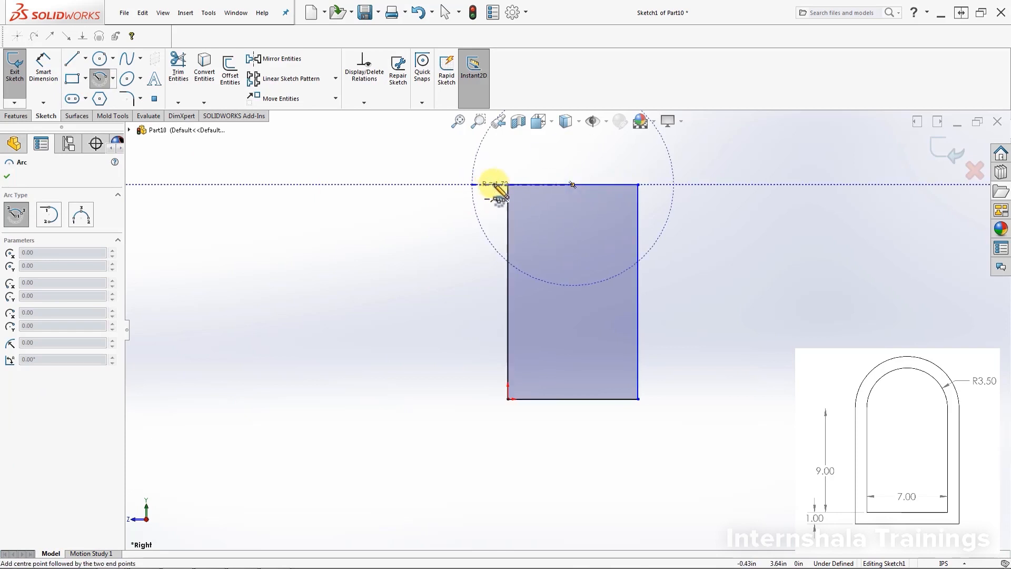
{"action": "left_click", "coordinate": [507, 184]}
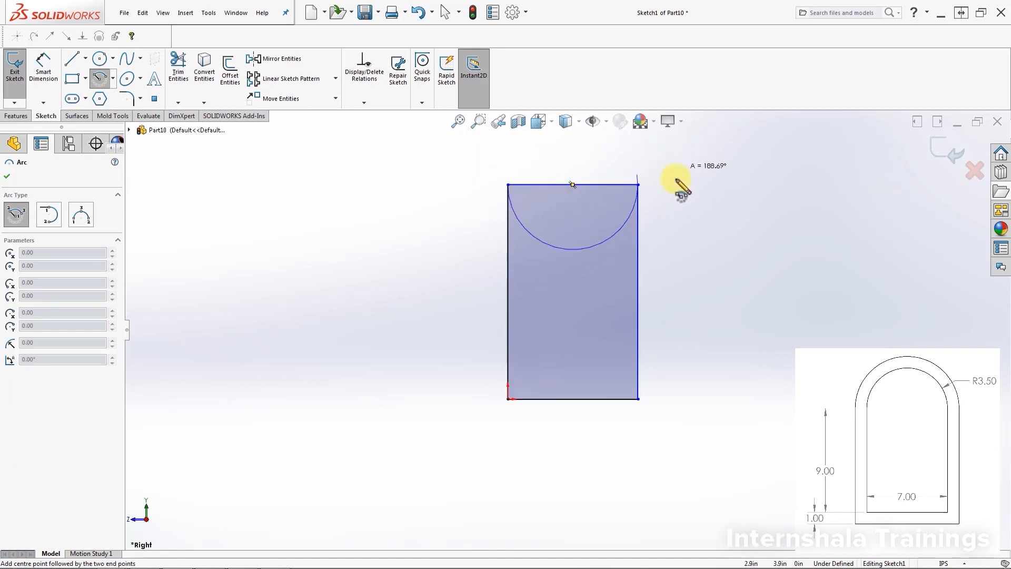
{"action": "left_click", "coordinate": [638, 184]}
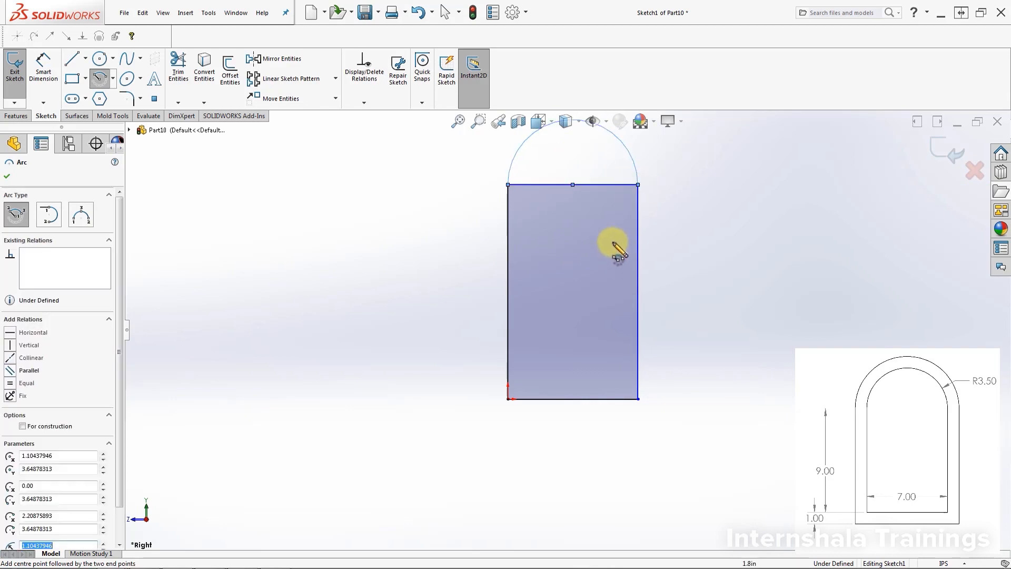
{"action": "key", "text": "Escape"}
Step: Convert the rectangle's top edge to construction geometry
{"action": "left_click", "coordinate": [596, 184]}
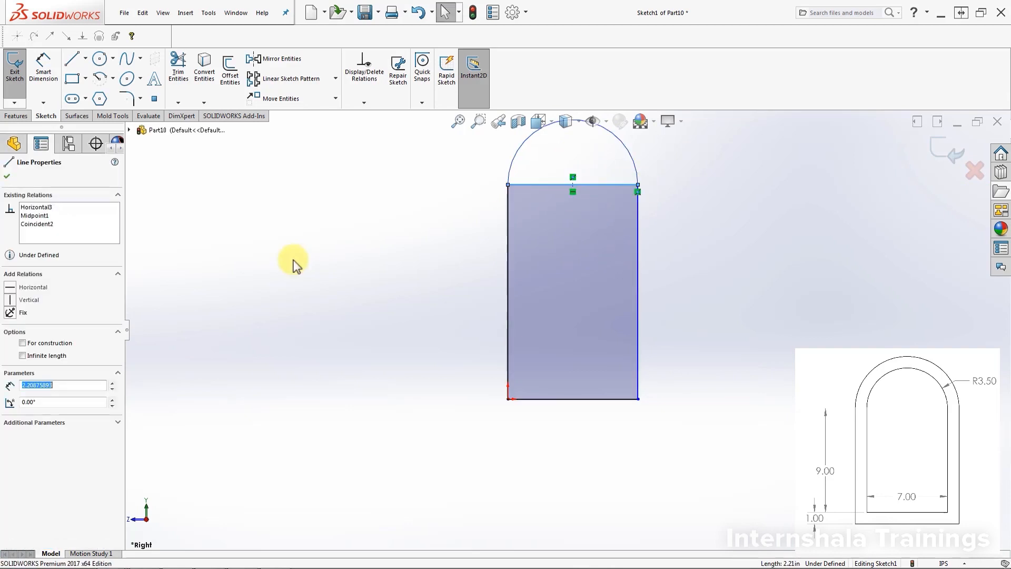
{"action": "left_click", "coordinate": [23, 343]}
{"action": "left_click", "coordinate": [424, 311]}
{"action": "scroll", "coordinate": [753, 203], "scroll_direction": "up", "scroll_amount": 2}
{"action": "scroll", "coordinate": [624, 216], "scroll_direction": "down", "scroll_amount": 1}
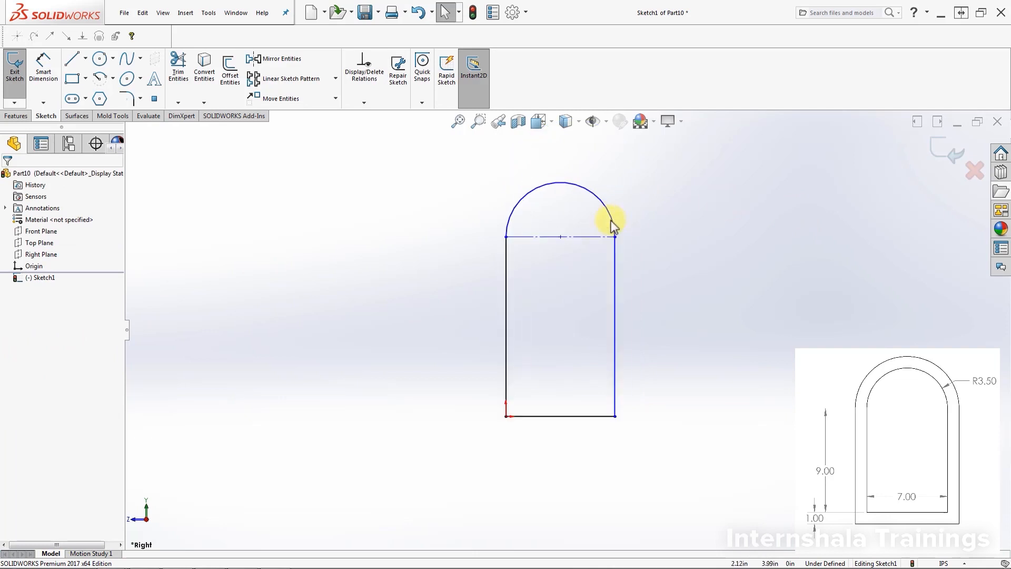
{"action": "scroll", "coordinate": [624, 323], "scroll_direction": "down", "scroll_amount": 1}
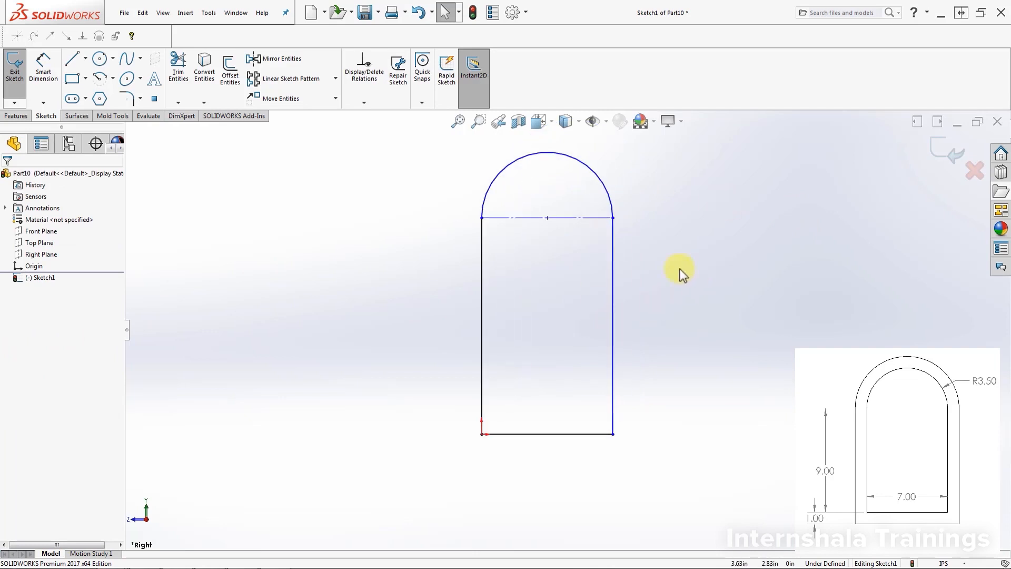
Step: Dimension the profile's bottom edge as 7 in and its straight vertical side as 9 in
{"action": "left_click", "coordinate": [43, 68]}
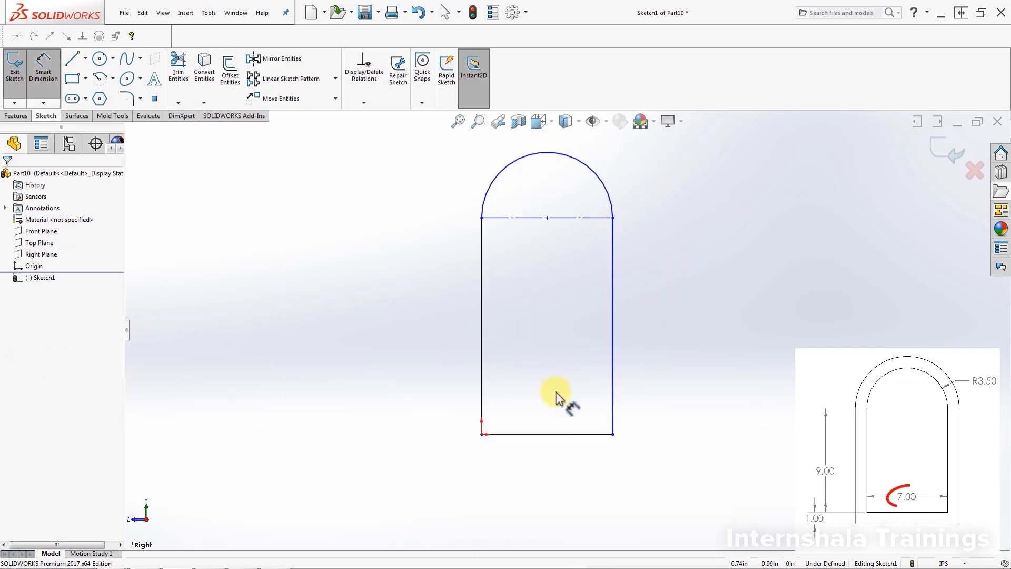
{"action": "left_click", "coordinate": [581, 434]}
{"action": "left_click", "coordinate": [559, 492]}
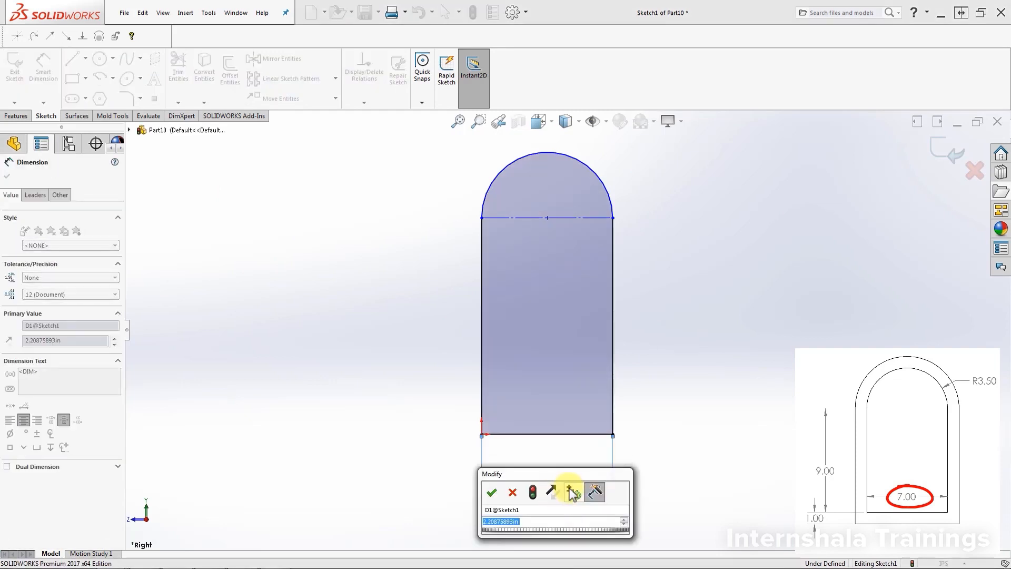
{"action": "type", "text": "7"}
{"action": "key", "text": "Return"}
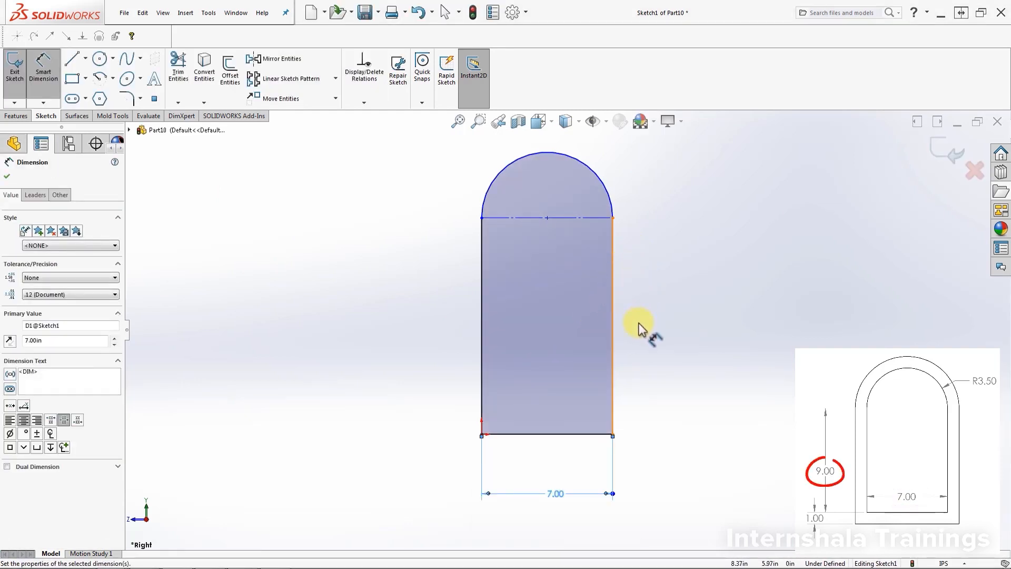
{"action": "left_click", "coordinate": [613, 332]}
{"action": "left_click", "coordinate": [662, 330]}
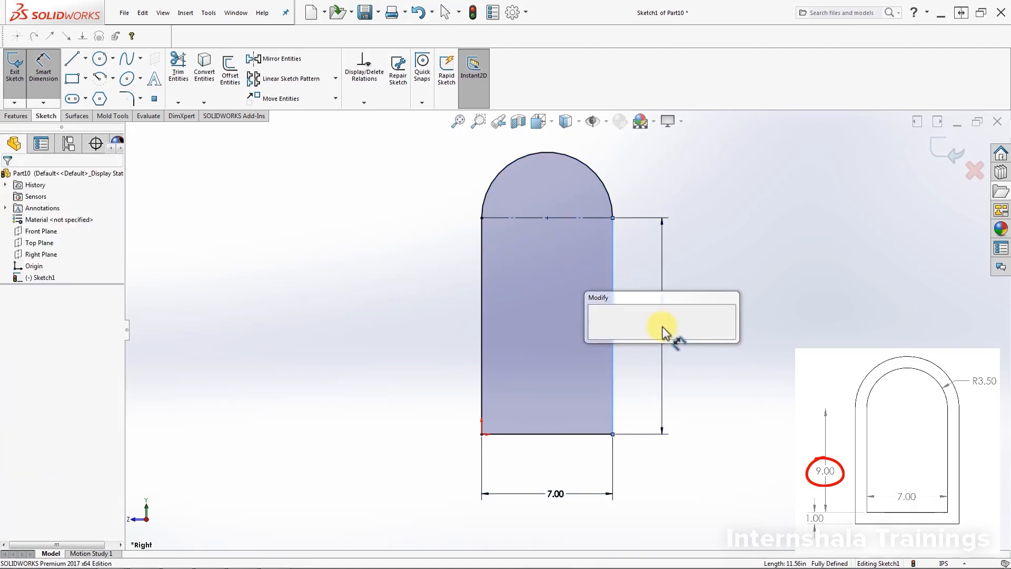
{"action": "type", "text": "9"}
{"action": "key", "text": "Return"}
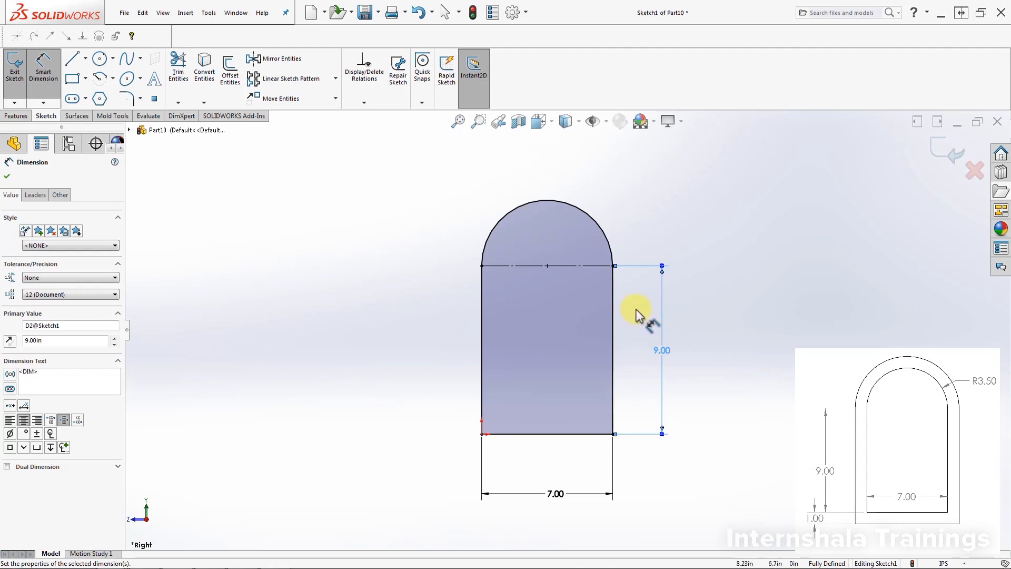
Step: Move the 7.00 width dimension closer to the profile's bottom edge
{"action": "scroll", "coordinate": [640, 316], "scroll_direction": "down", "scroll_amount": 2}
{"action": "scroll", "coordinate": [627, 349], "scroll_direction": "up", "scroll_amount": 2}
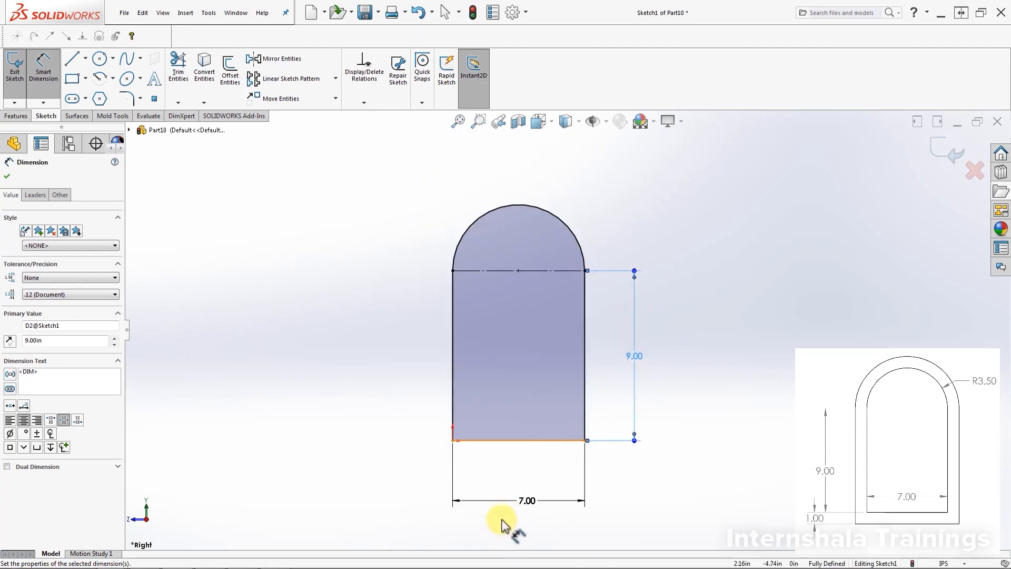
{"action": "left_click", "coordinate": [522, 499]}
{"action": "left_click_drag", "start_coordinate": [521, 501], "coordinate": [516, 472]}
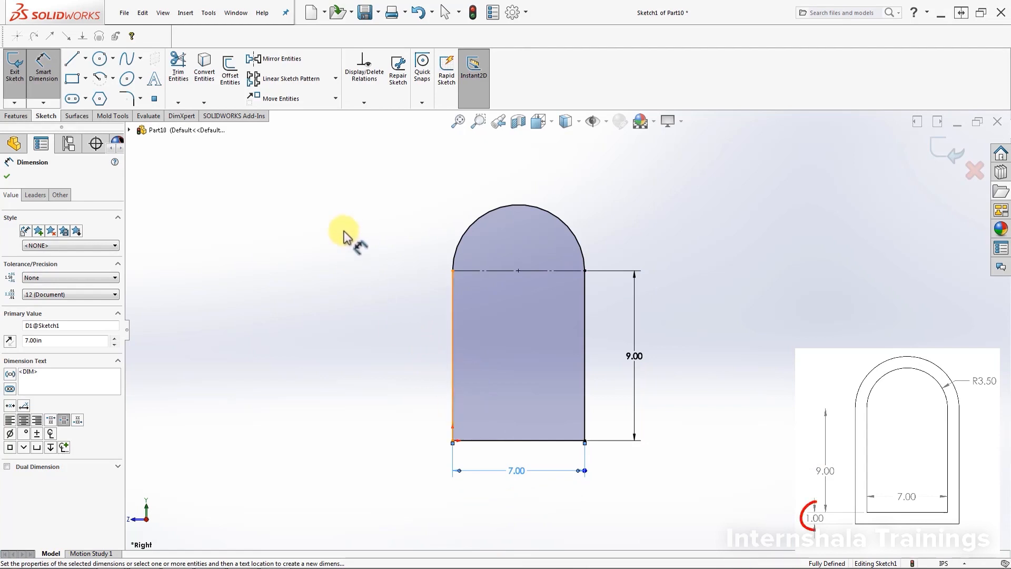
Step: Offset the whole arched profile outward by 1 in with Offset Entities, using chain selection
{"action": "left_click", "coordinate": [230, 68]}
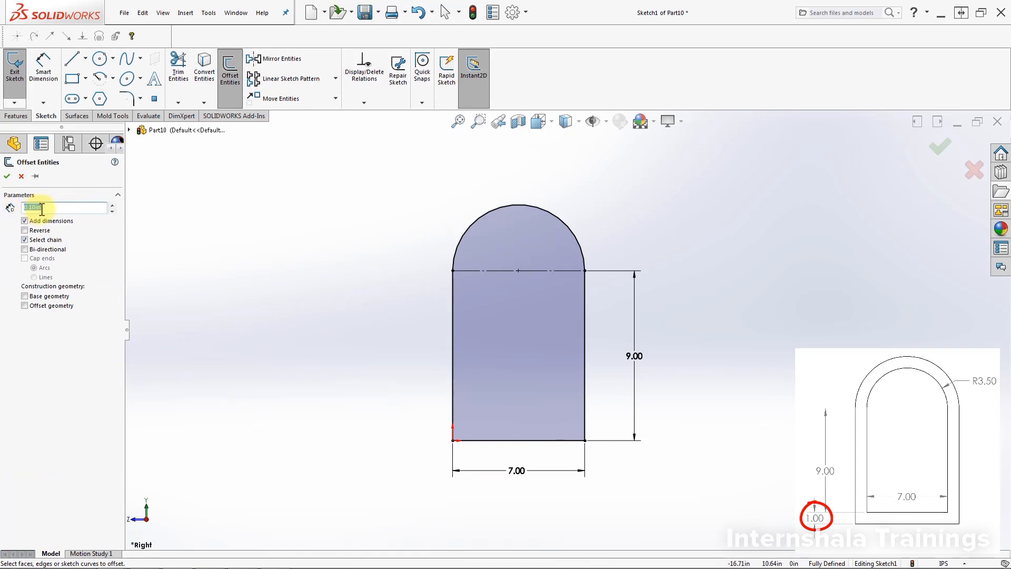
{"action": "type", "text": "1"}
{"action": "key", "text": "Return"}
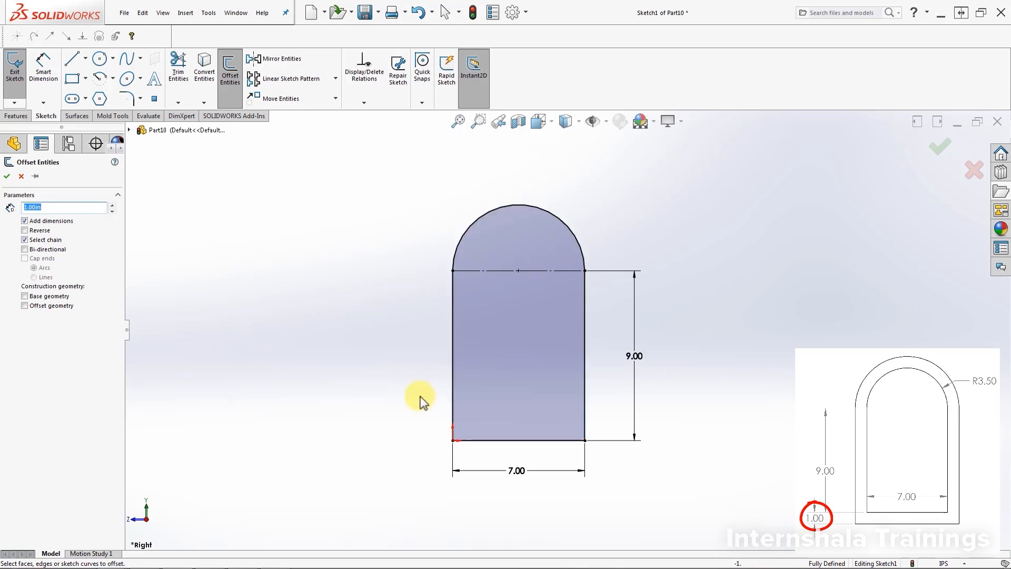
{"action": "left_click", "coordinate": [452, 375]}
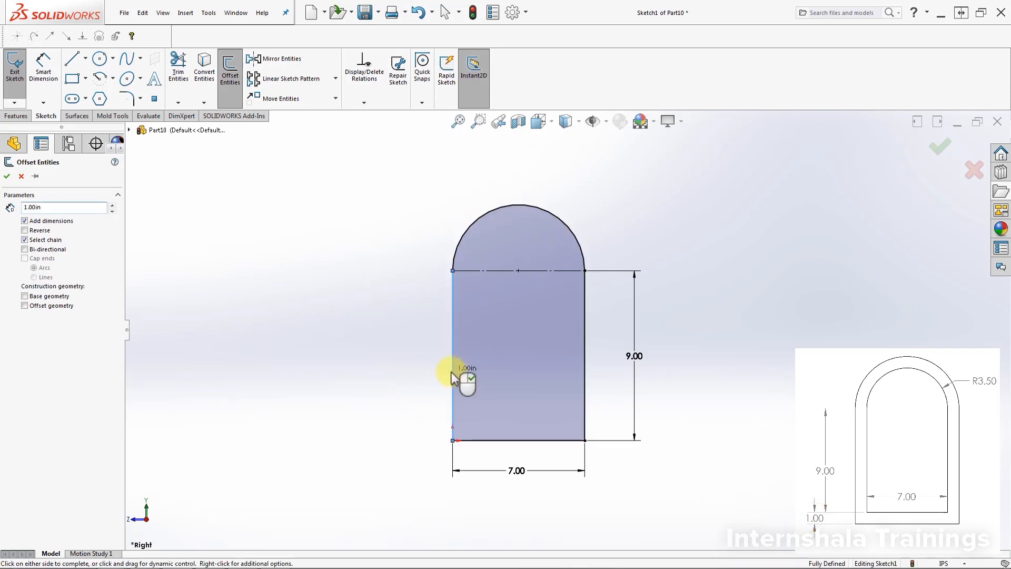
{"action": "left_click", "coordinate": [9, 176]}
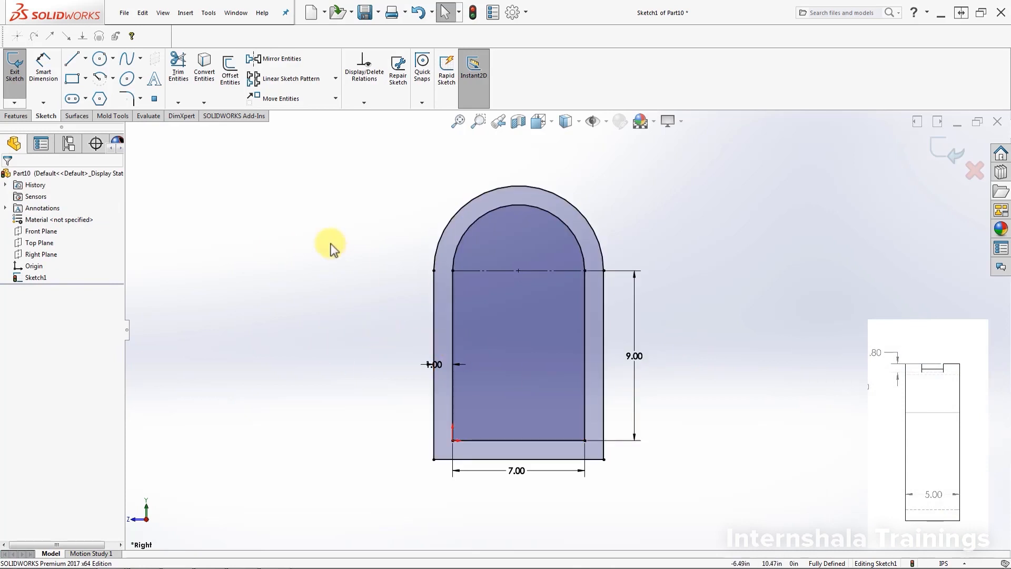
Step: Extrude the ring between the two arched profiles as a boss with a blind depth of 5 in
{"action": "left_click", "coordinate": [18, 117]}
{"action": "left_click", "coordinate": [19, 69]}
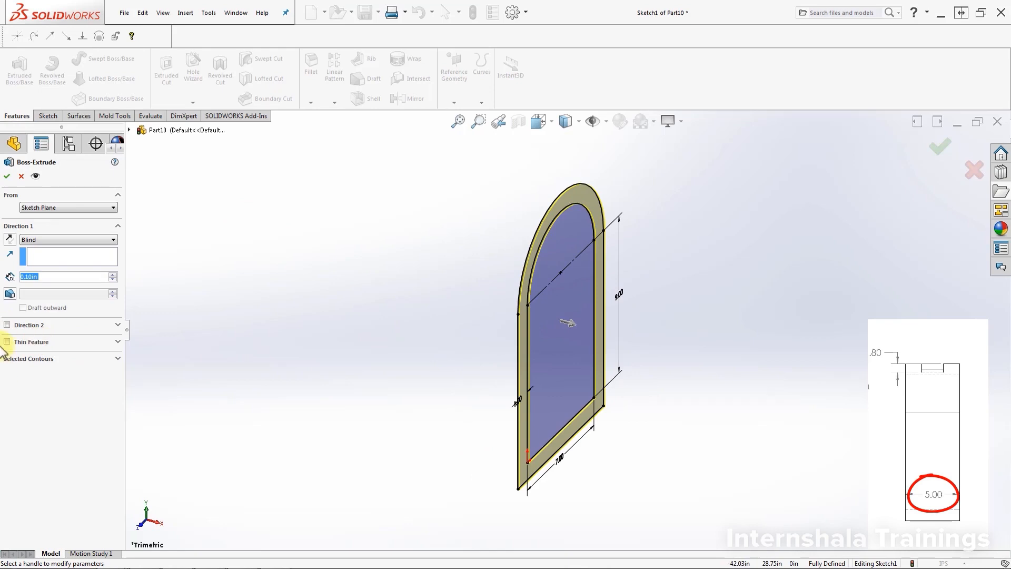
{"action": "left_click", "coordinate": [38, 276]}
{"action": "double_click", "coordinate": [37, 275]}
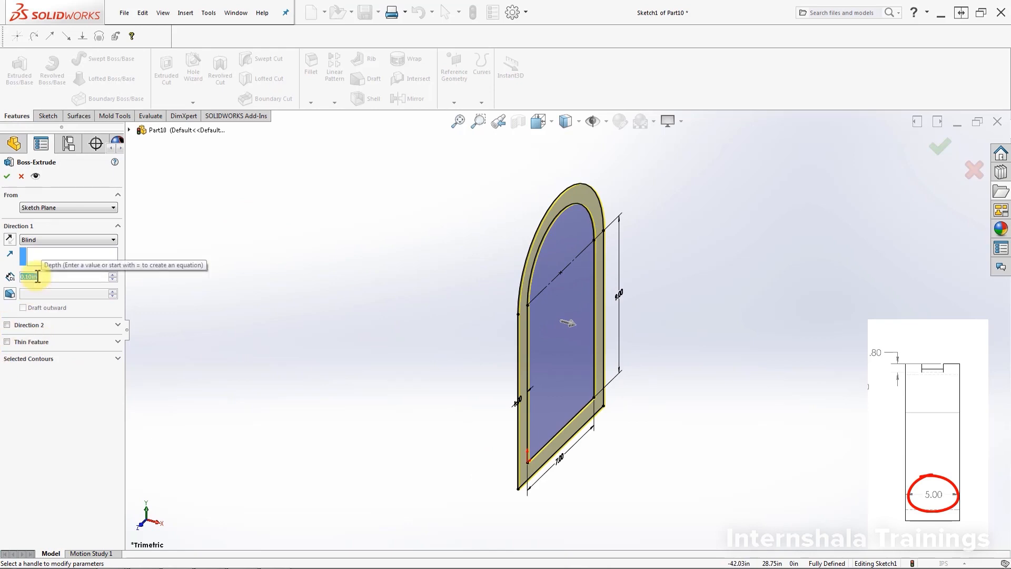
{"action": "type", "text": "5"}
{"action": "key", "text": "Return"}
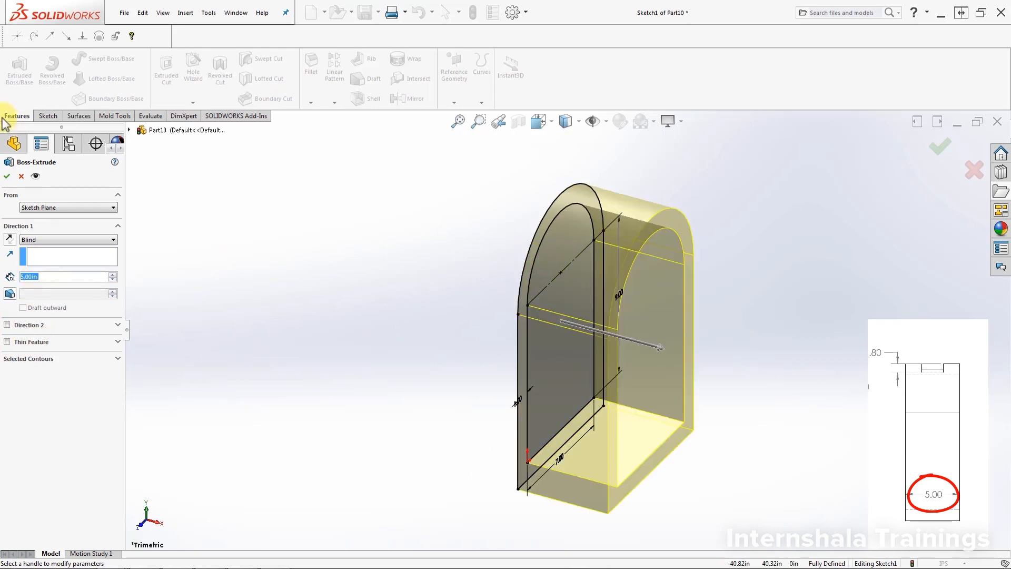
{"action": "left_click", "coordinate": [7, 176]}
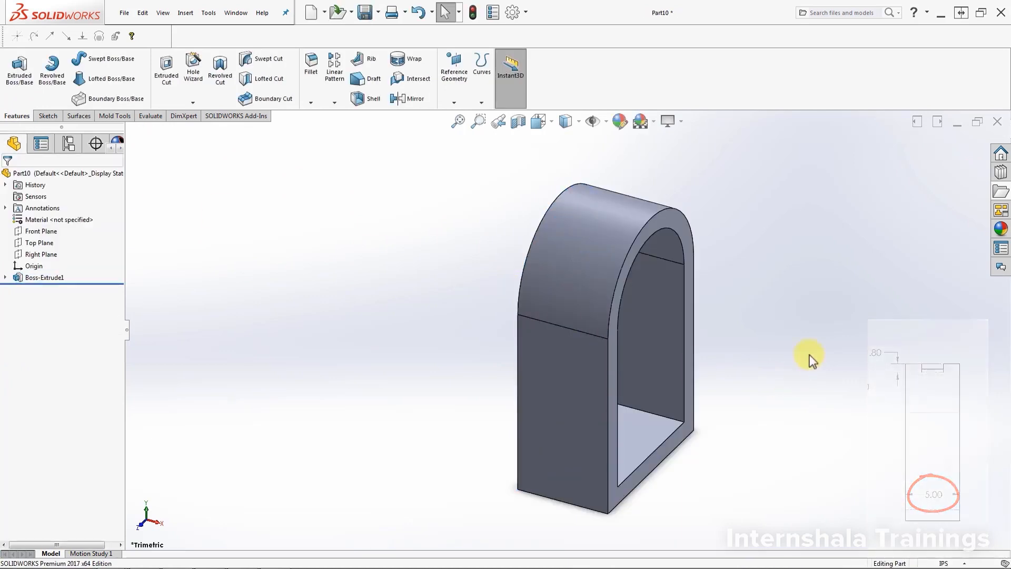
Step: Examine the arch's curved top face, where the pocket shown in the reference picture belongs
{"action": "middle_click_drag", "start_coordinate": [688, 453], "coordinate": [660, 398]}
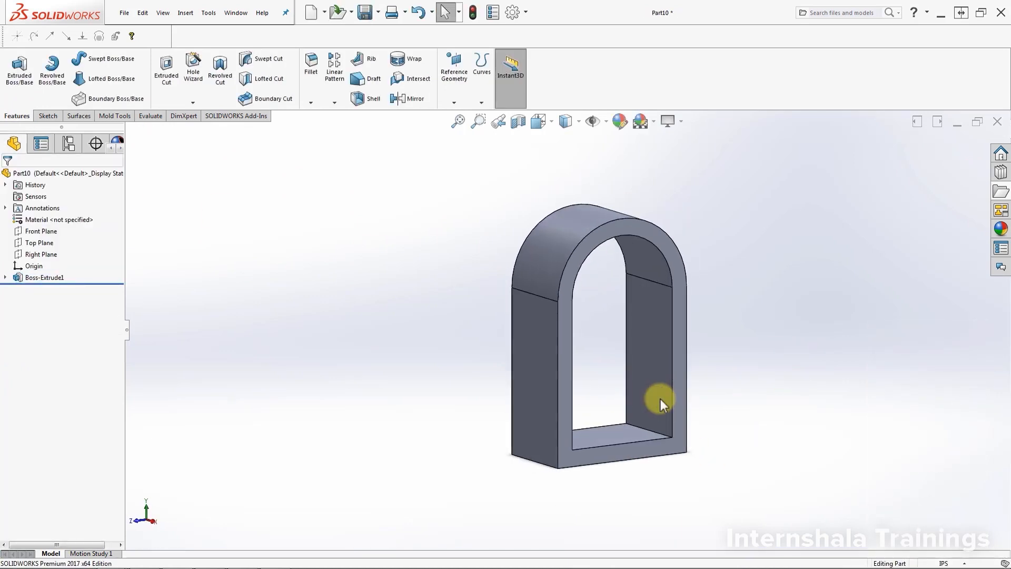
{"action": "middle_click_drag", "start_coordinate": [711, 413], "coordinate": [682, 377]}
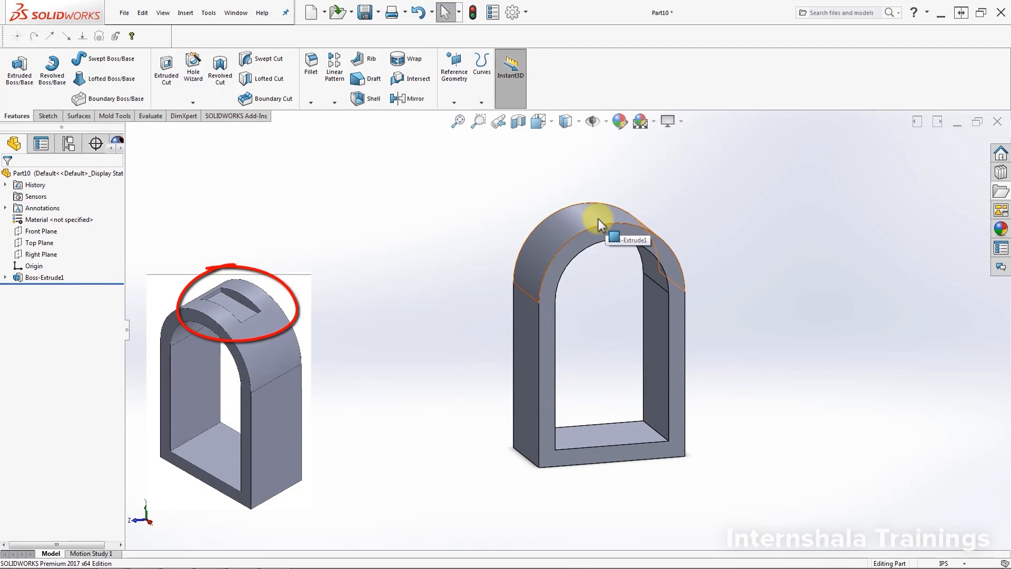
{"action": "middle_click_drag", "start_coordinate": [798, 289], "coordinate": [757, 352]}
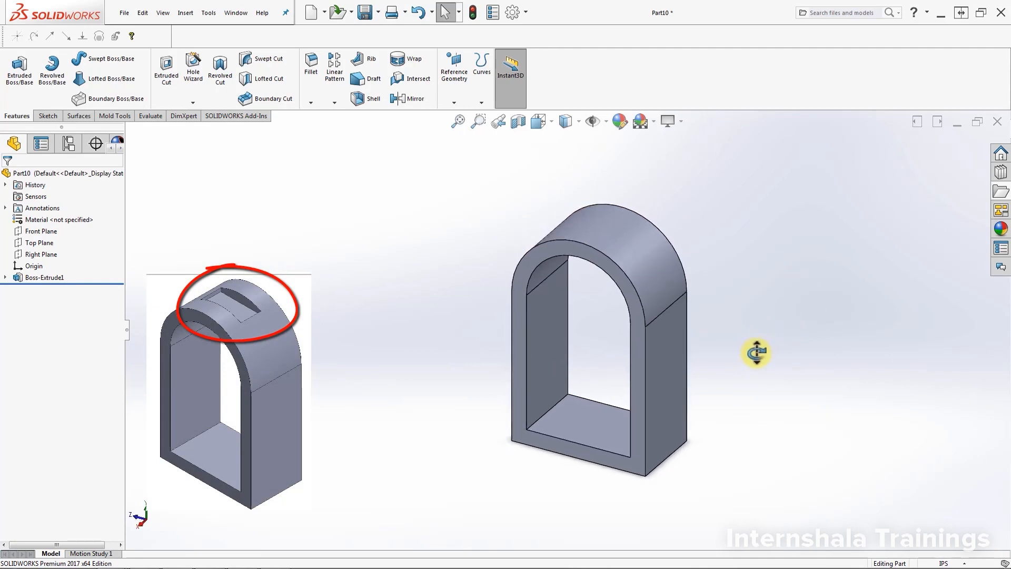
{"action": "left_click", "coordinate": [629, 261]}
{"action": "left_click", "coordinate": [712, 265]}
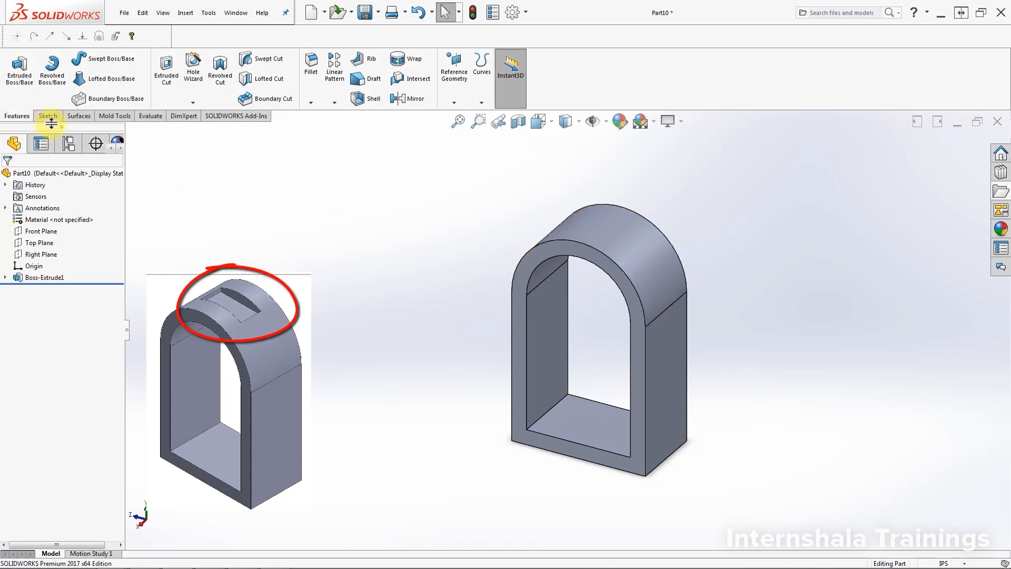
{"action": "left_click", "coordinate": [595, 232]}
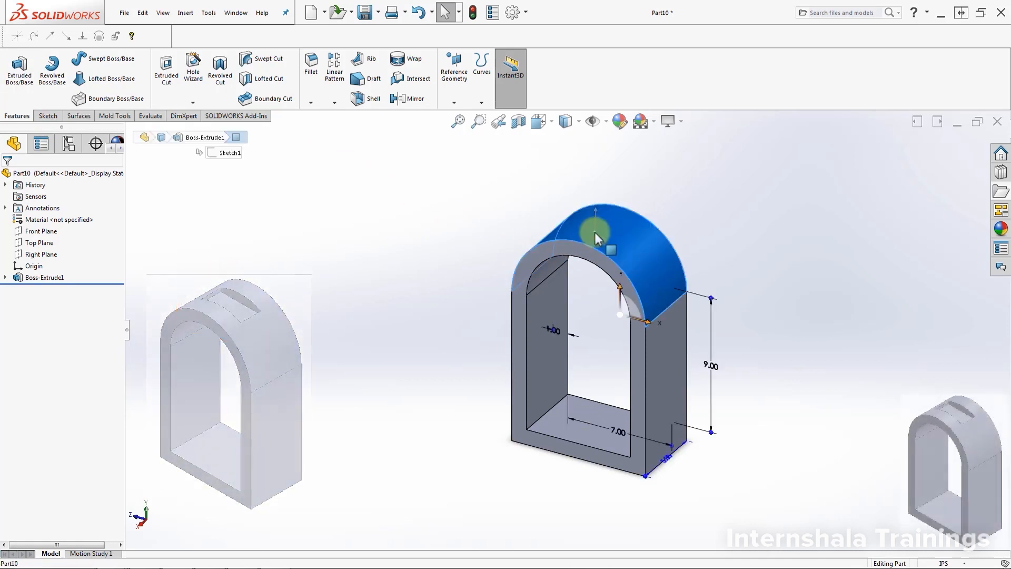
{"action": "left_click", "coordinate": [791, 266]}
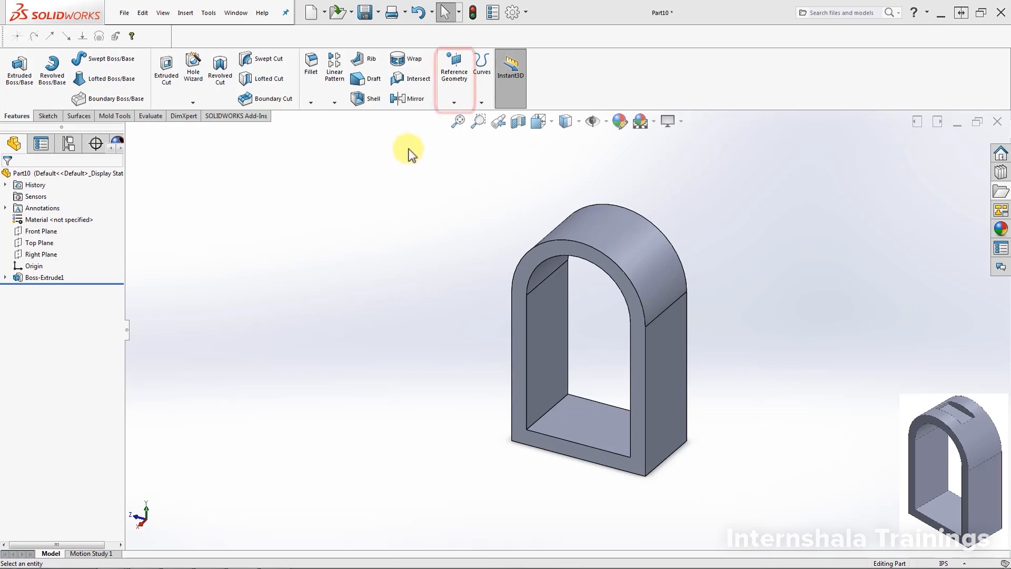
Step: Create a reference plane parallel to the frame's inner floor face and tangent to the outer curved top face
{"action": "left_click", "coordinate": [454, 104]}
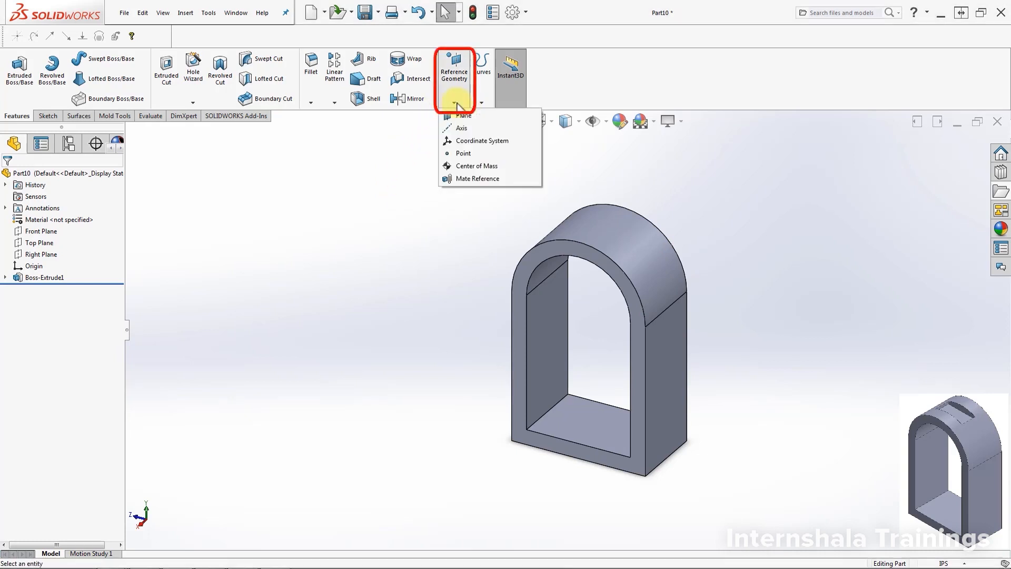
{"action": "left_click", "coordinate": [478, 119]}
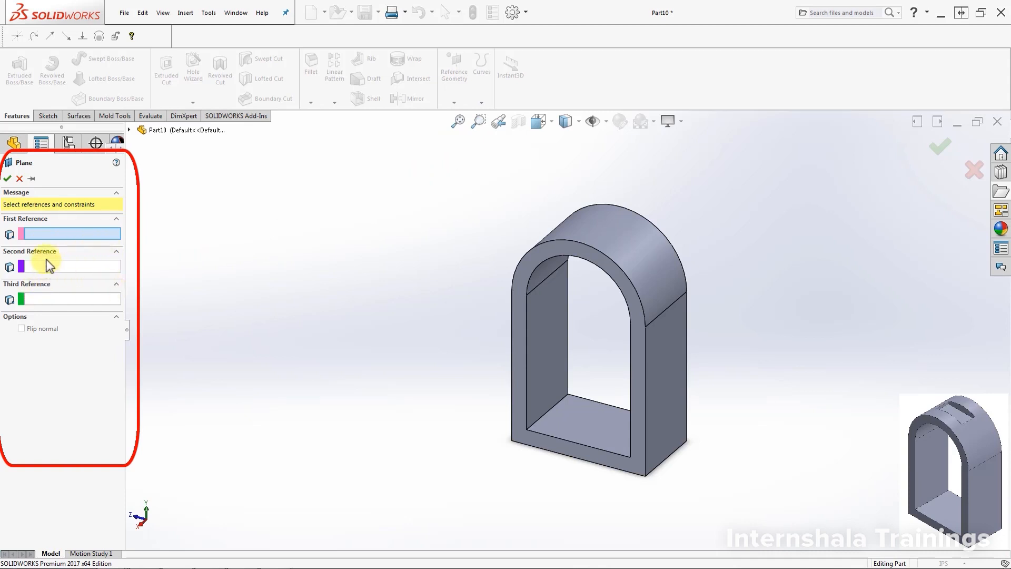
{"action": "left_click", "coordinate": [70, 299]}
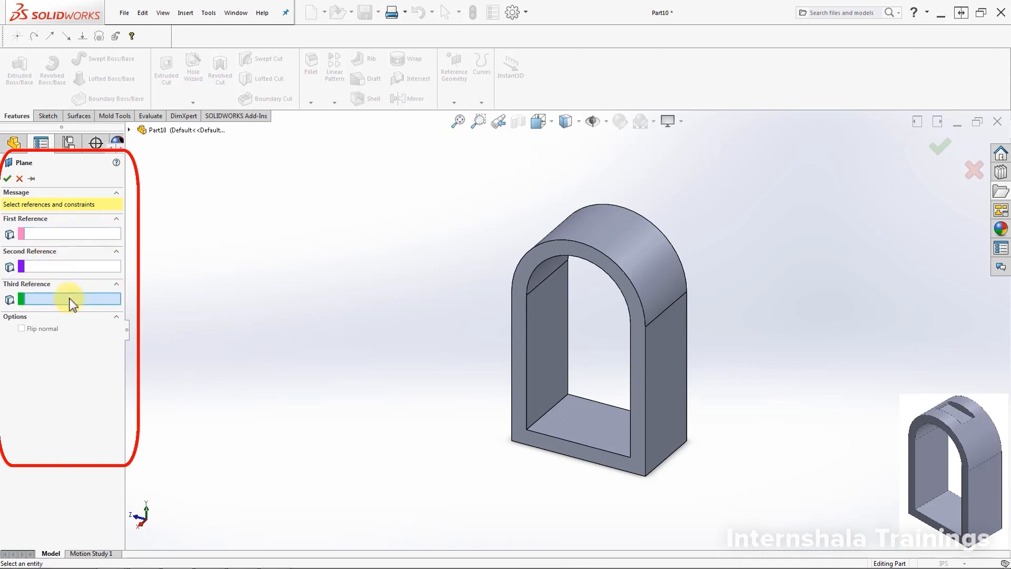
{"action": "left_click", "coordinate": [62, 234]}
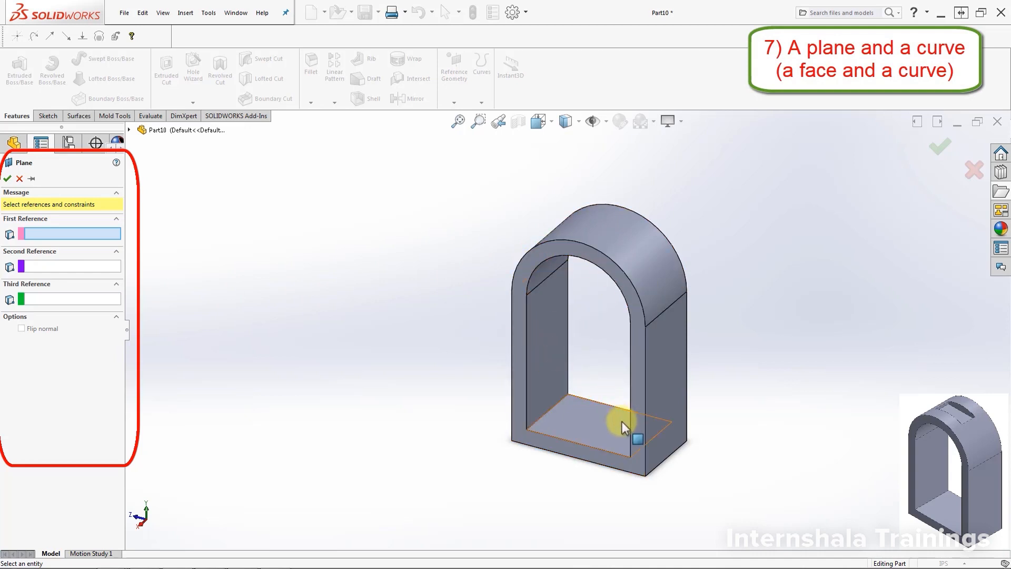
{"action": "left_click", "coordinate": [640, 419]}
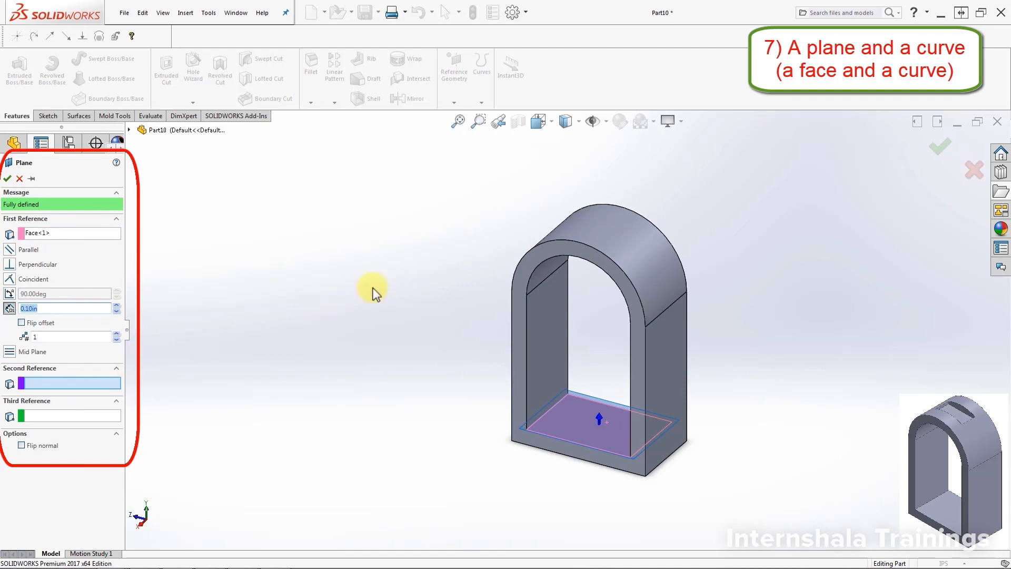
{"action": "left_click", "coordinate": [608, 232]}
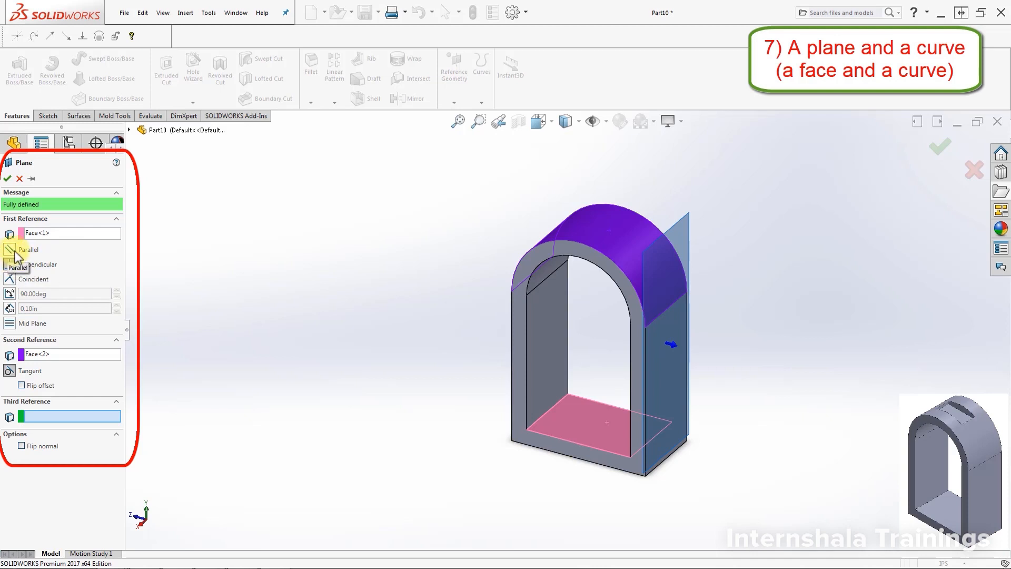
{"action": "left_click", "coordinate": [15, 250]}
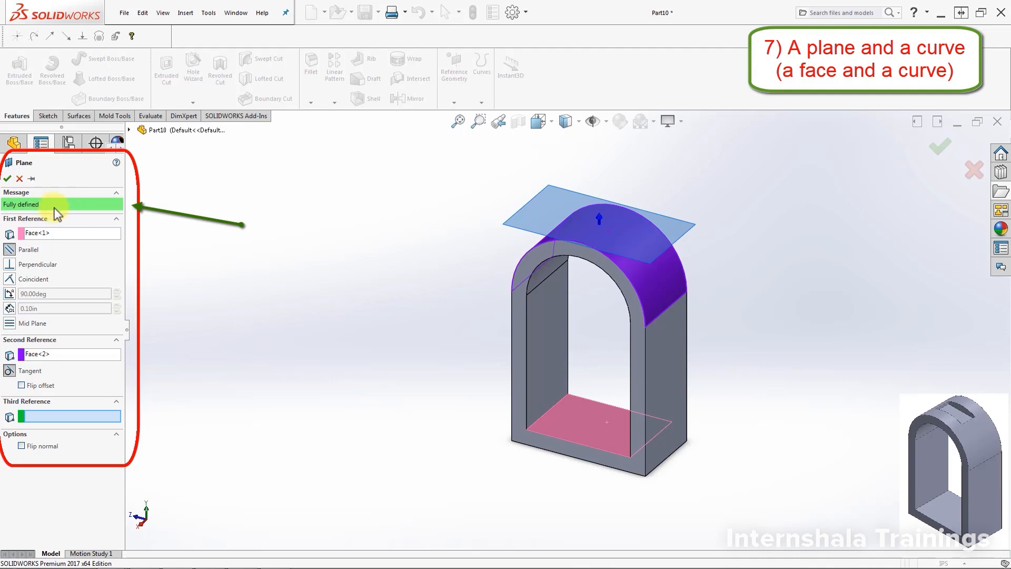
{"action": "left_click", "coordinate": [7, 178]}
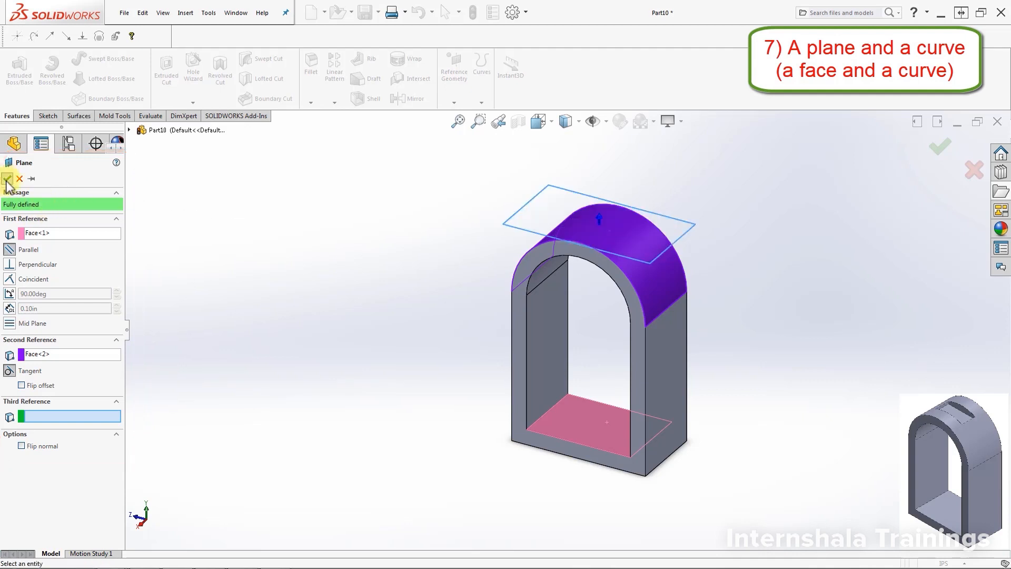
{"action": "left_click", "coordinate": [767, 266]}
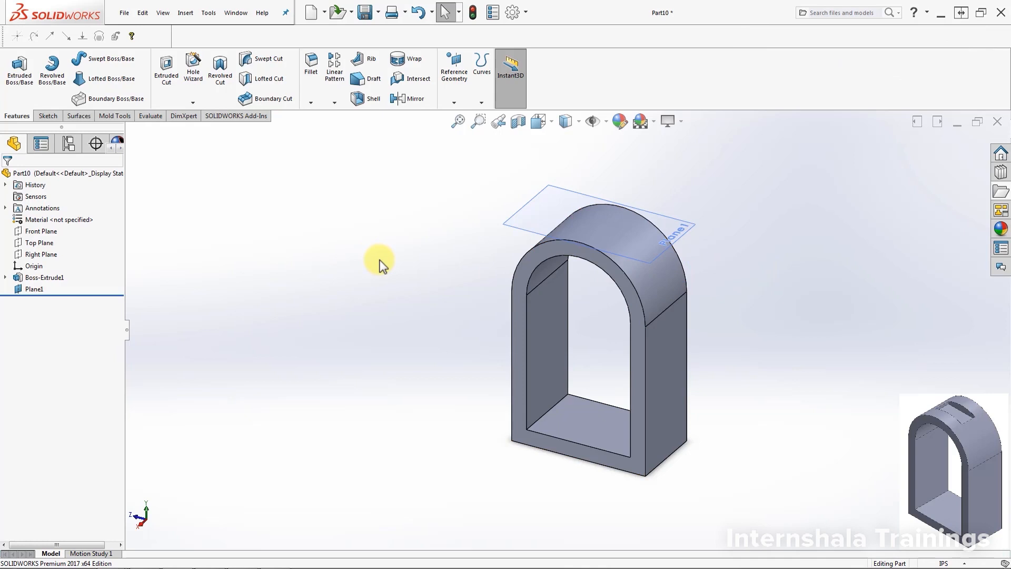
Step: Sketch a corner rectangle about 2.33 in wide and 3.66 in long on the new tangent plane, over the middle of the curved top
{"action": "left_click", "coordinate": [34, 289]}
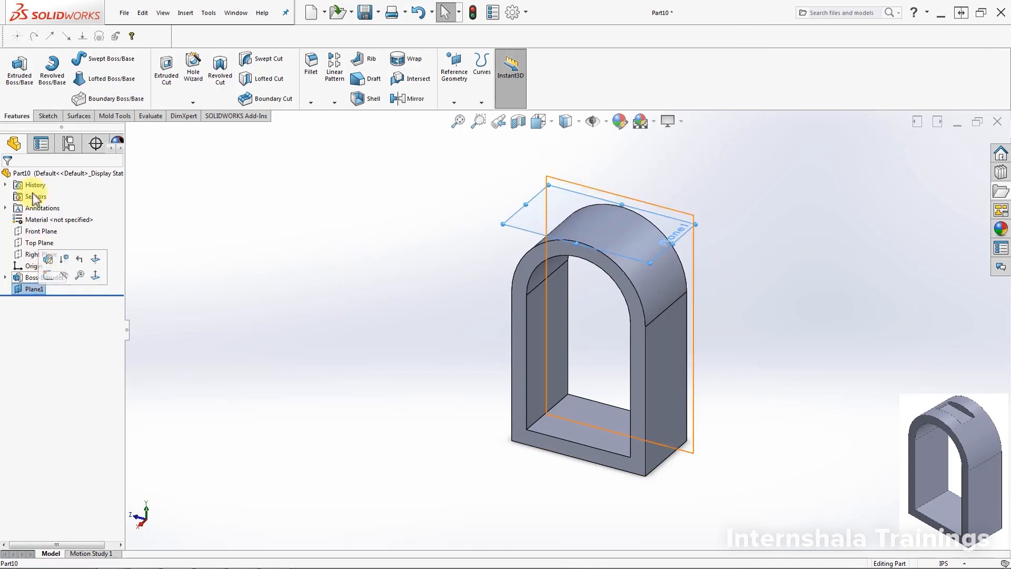
{"action": "left_click", "coordinate": [46, 116]}
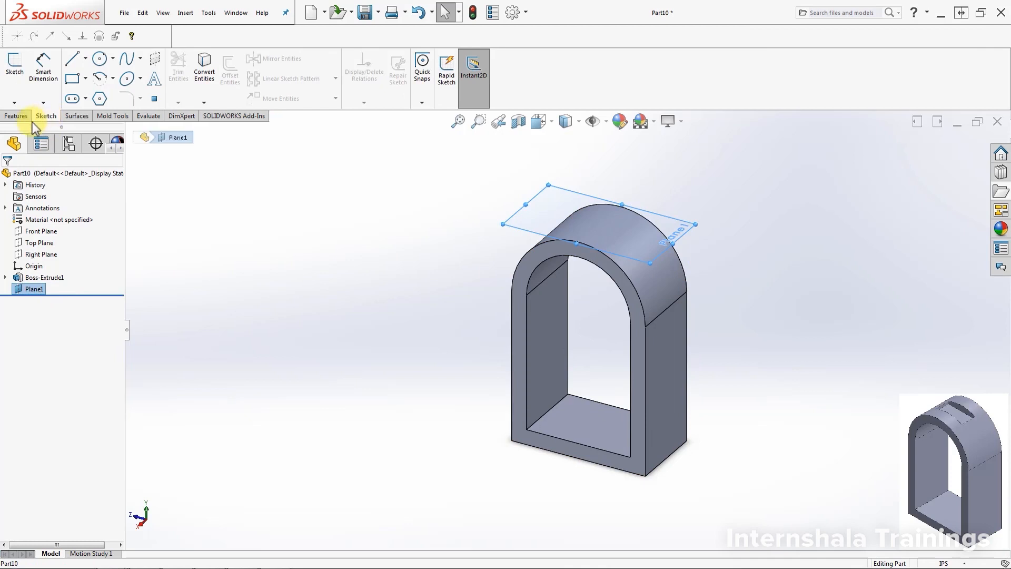
{"action": "left_click", "coordinate": [14, 73]}
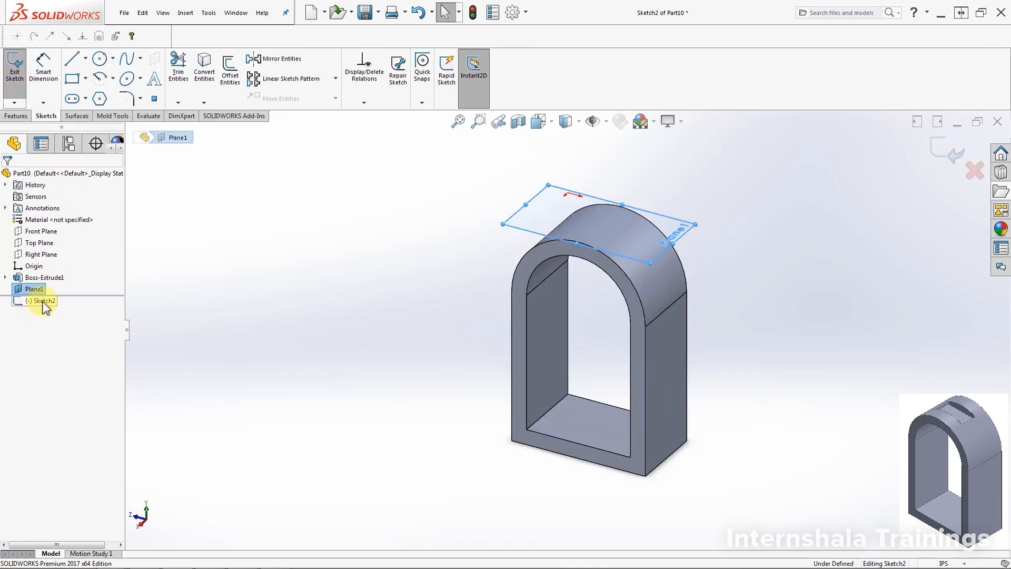
{"action": "left_click", "coordinate": [69, 286]}
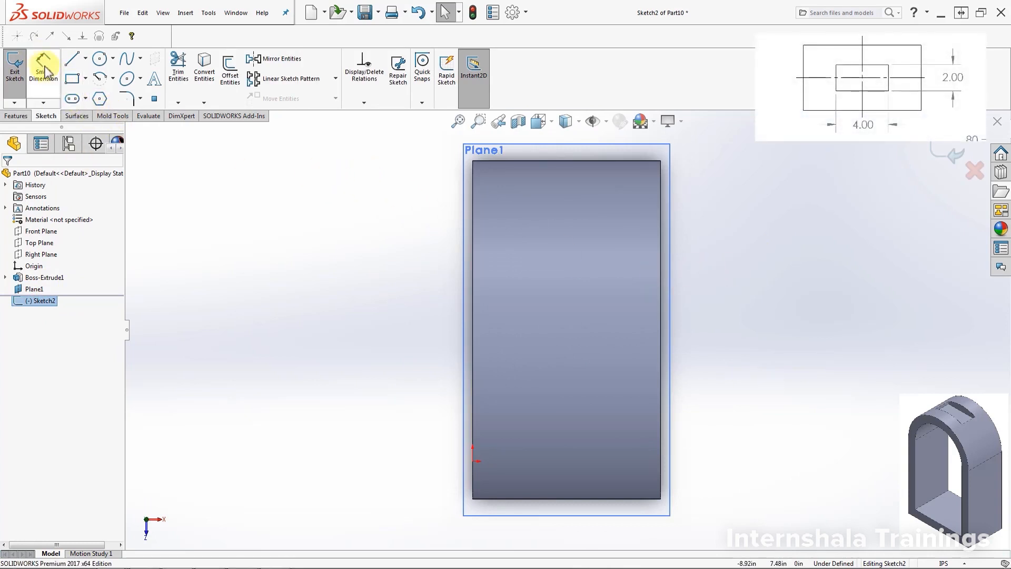
{"action": "left_click", "coordinate": [71, 80]}
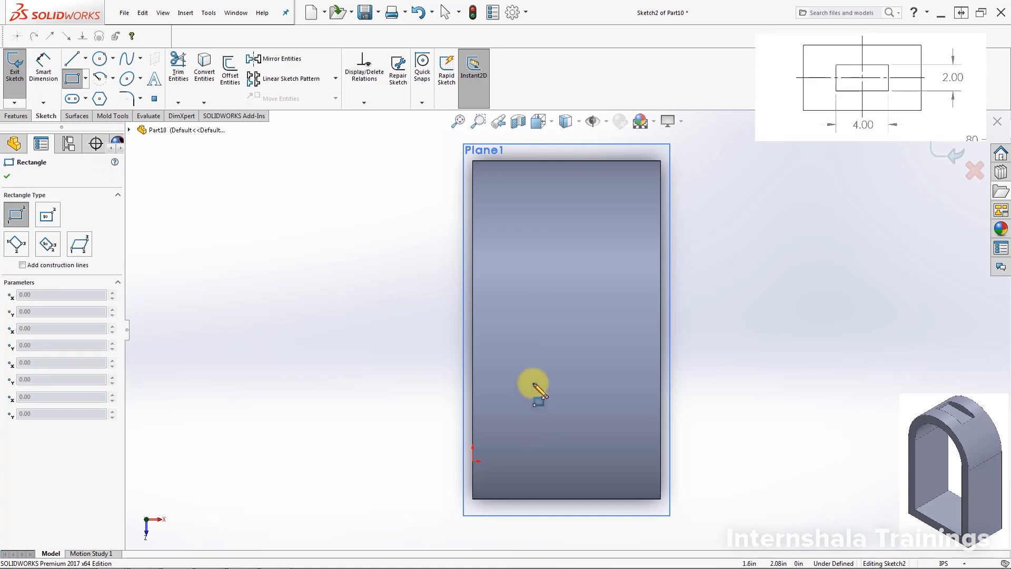
{"action": "left_click_drag", "start_coordinate": [533, 383], "coordinate": [566, 336]}
{"action": "left_click_drag", "start_coordinate": [590, 303], "coordinate": [621, 244]}
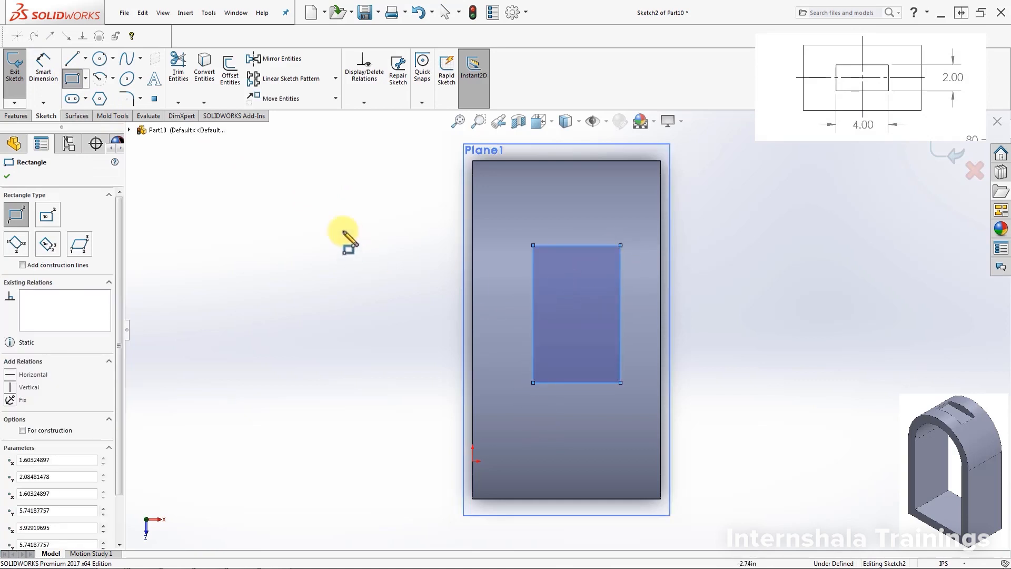
Step: Dimension the pocket rectangle 2 in wide and 4 in long
{"action": "left_click", "coordinate": [44, 63]}
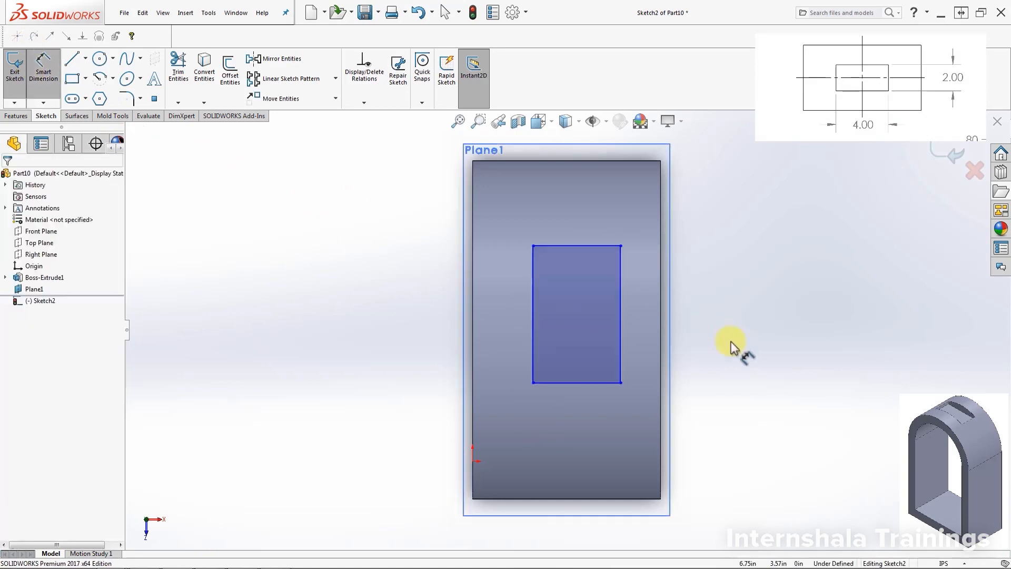
{"action": "left_click", "coordinate": [577, 384]}
{"action": "left_click", "coordinate": [578, 429]}
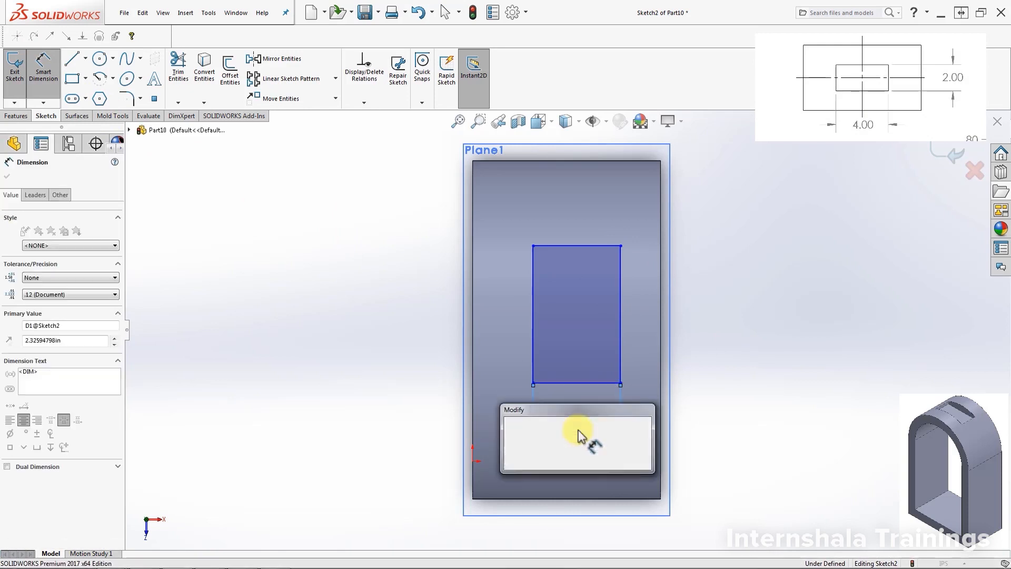
{"action": "type", "text": "2"}
{"action": "key", "text": "Return"}
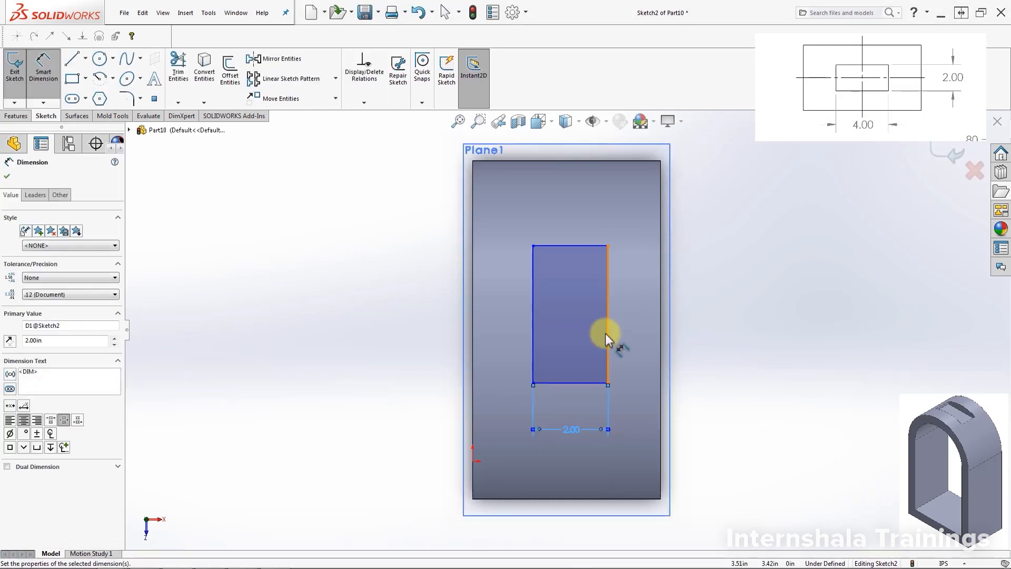
{"action": "left_click", "coordinate": [608, 333]}
{"action": "left_click", "coordinate": [635, 335]}
{"action": "type", "text": "4"}
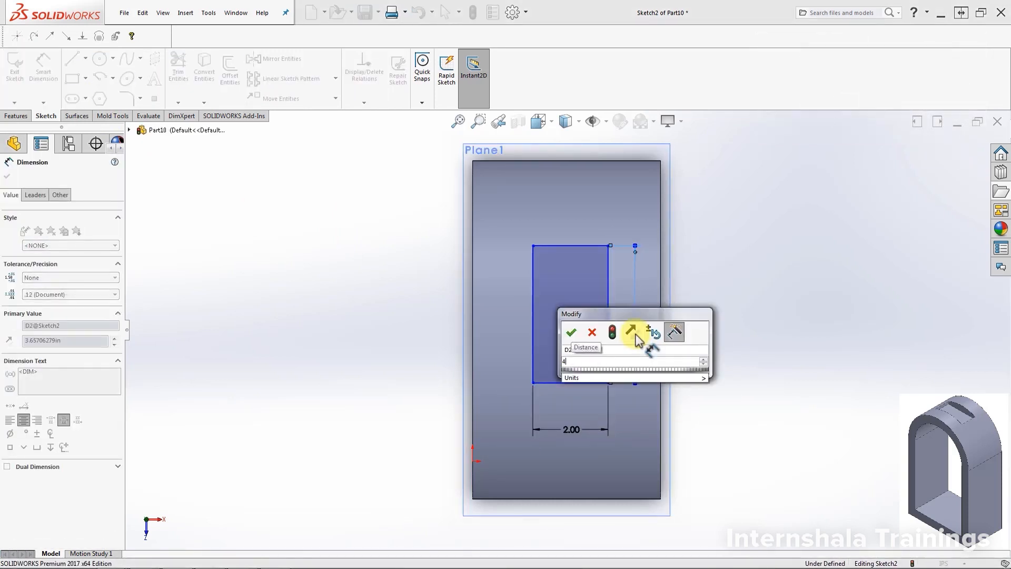
{"action": "key", "text": "Return"}
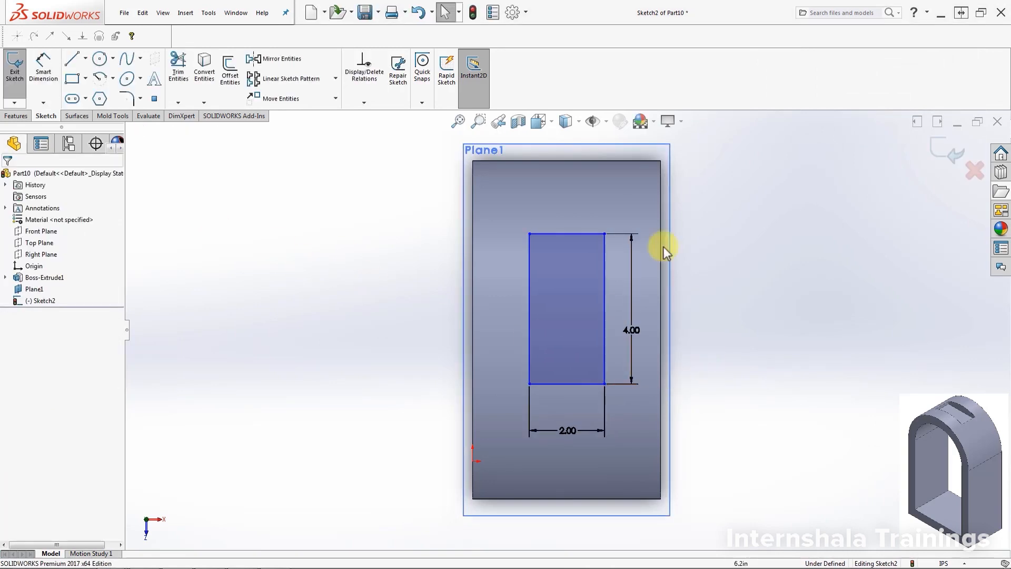
Step: Shift the rectangle slightly by its edges to test whether its position is still free
{"action": "left_click", "coordinate": [599, 384]}
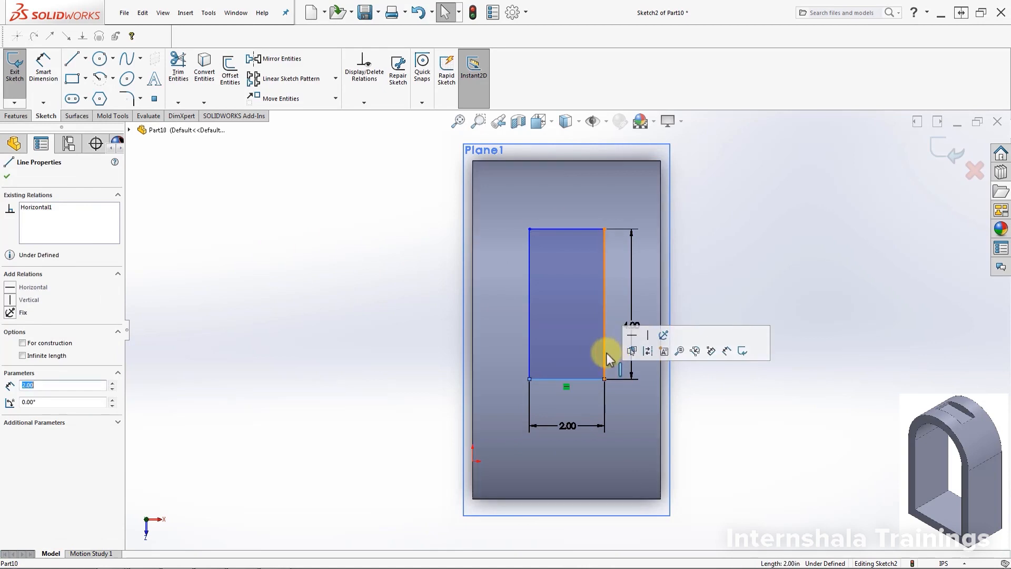
{"action": "mouse_move", "coordinate": [606, 353]}
{"action": "left_mouse_down"}
{"action": "mouse_move", "coordinate": [583, 354]}
{"action": "mouse_move", "coordinate": [603, 353]}
{"action": "left_mouse_up"}
{"action": "left_click", "coordinate": [416, 345]}
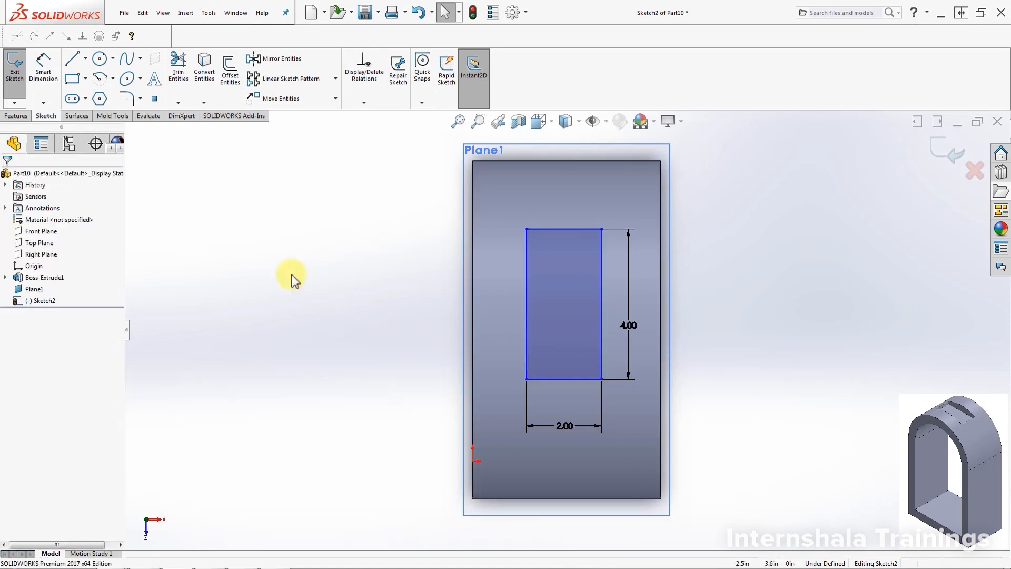
Step: Draw two construction lines joining the midpoints of the rectangle's long and short edges to the midpoints of the block's matching outer edges
{"action": "left_click", "coordinate": [73, 59]}
{"action": "left_click", "coordinate": [22, 296]}
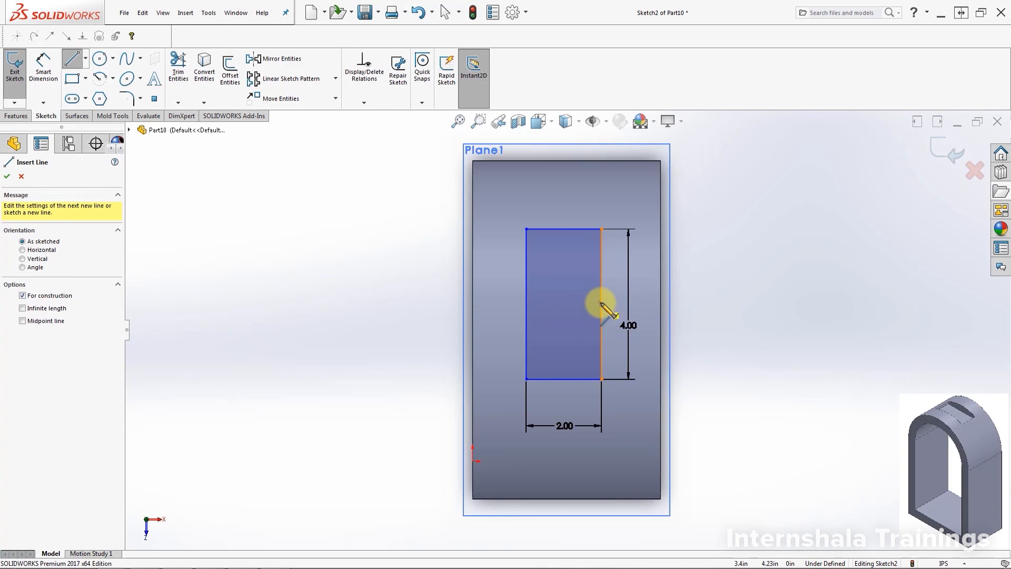
{"action": "left_click", "coordinate": [601, 304]}
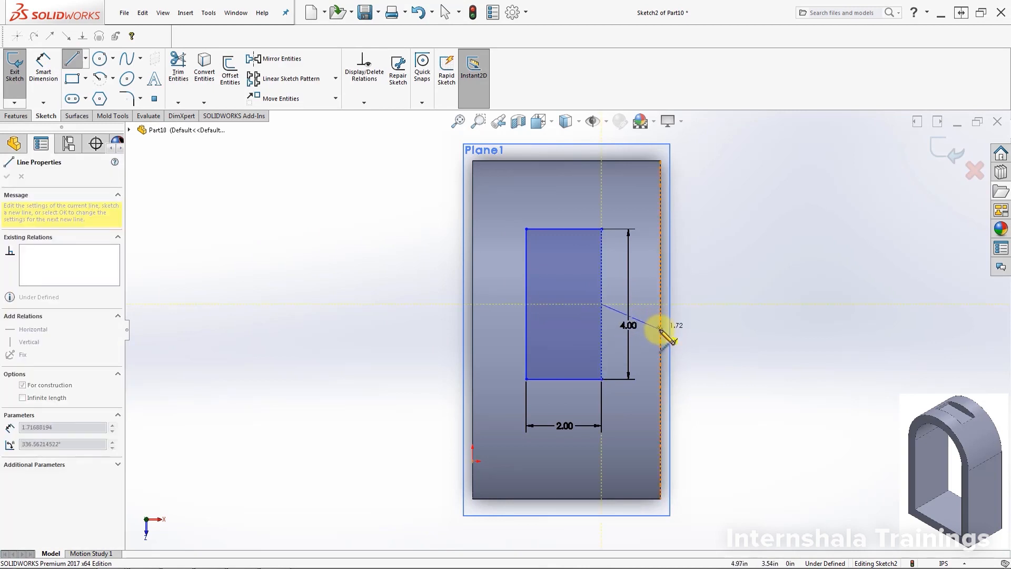
{"action": "double_click", "coordinate": [661, 328]}
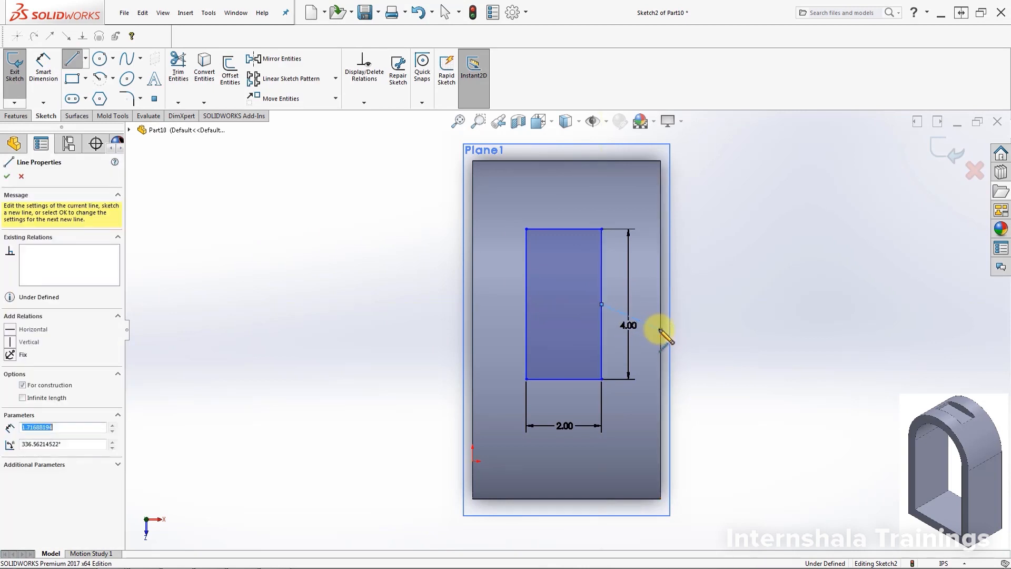
{"action": "left_click", "coordinate": [563, 230]}
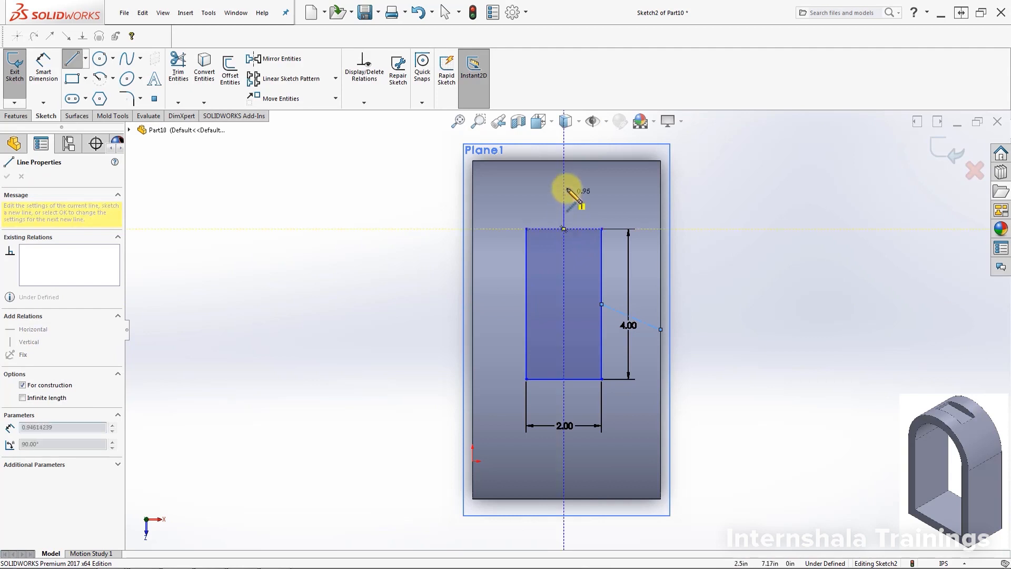
{"action": "double_click", "coordinate": [566, 160]}
{"action": "key", "text": "Escape"}
{"action": "key", "text": "Escape"}
Step: Make the side construction line horizontal and the upper one vertical to centre the rectangle on the block
{"action": "left_click", "coordinate": [565, 213]}
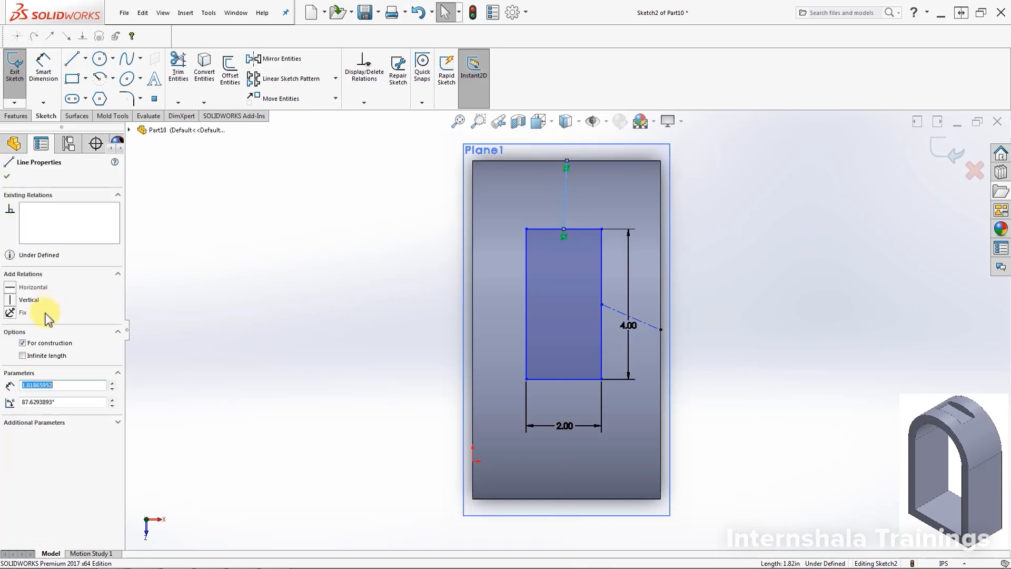
{"action": "left_click", "coordinate": [655, 327]}
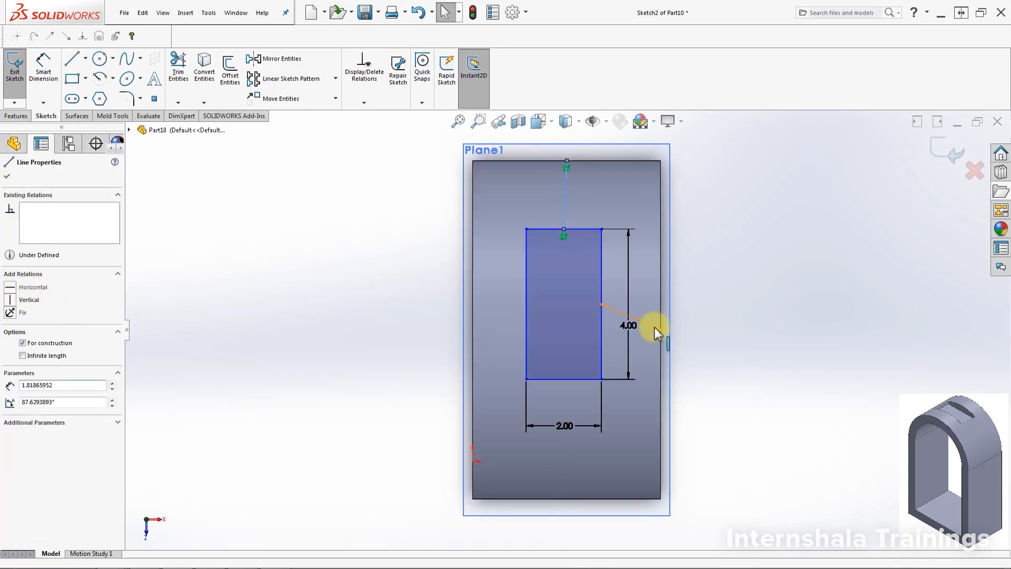
{"action": "left_click", "coordinate": [11, 290]}
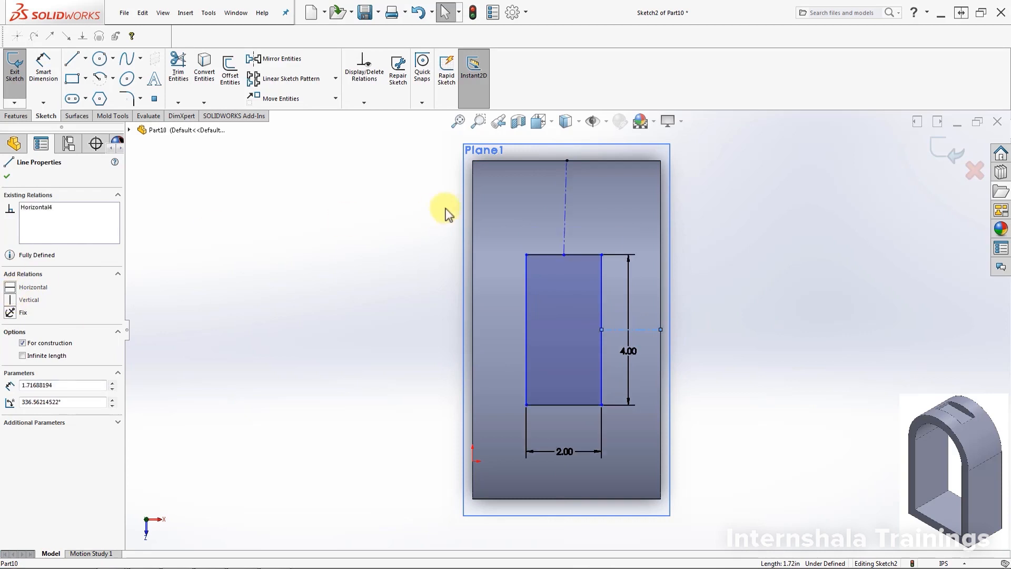
{"action": "left_click", "coordinate": [564, 217]}
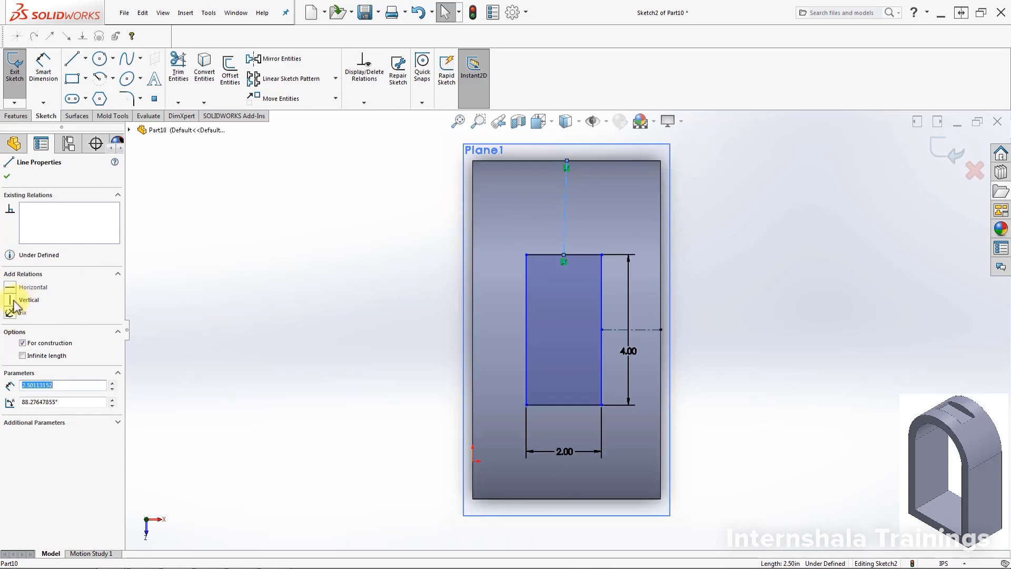
{"action": "left_click", "coordinate": [13, 301]}
{"action": "left_click", "coordinate": [868, 325]}
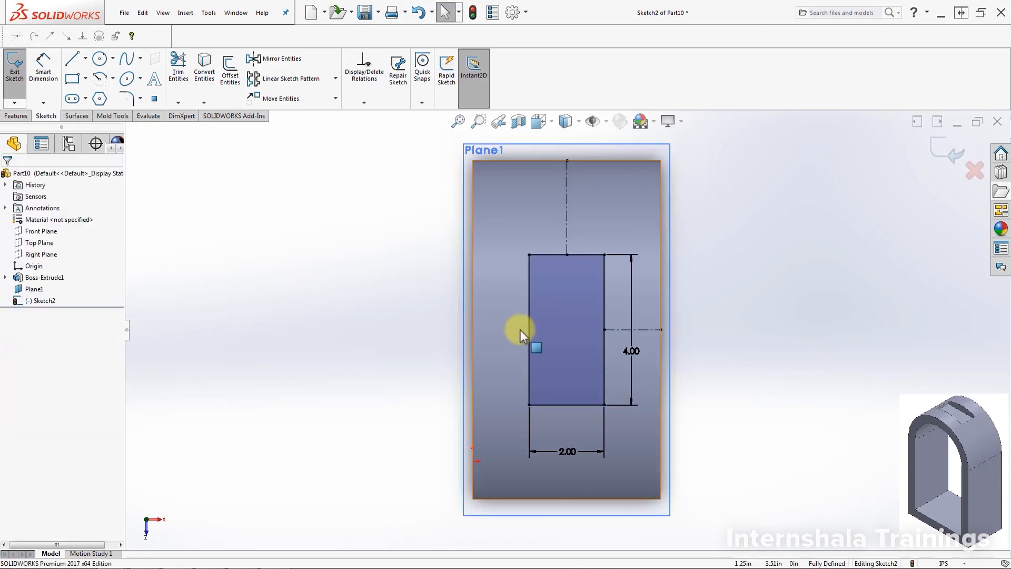
Step: Cut the centred rectangle into the curved top as a blind extruded cut 0.8 in deep from the sketch plane
{"action": "left_click", "coordinate": [13, 117]}
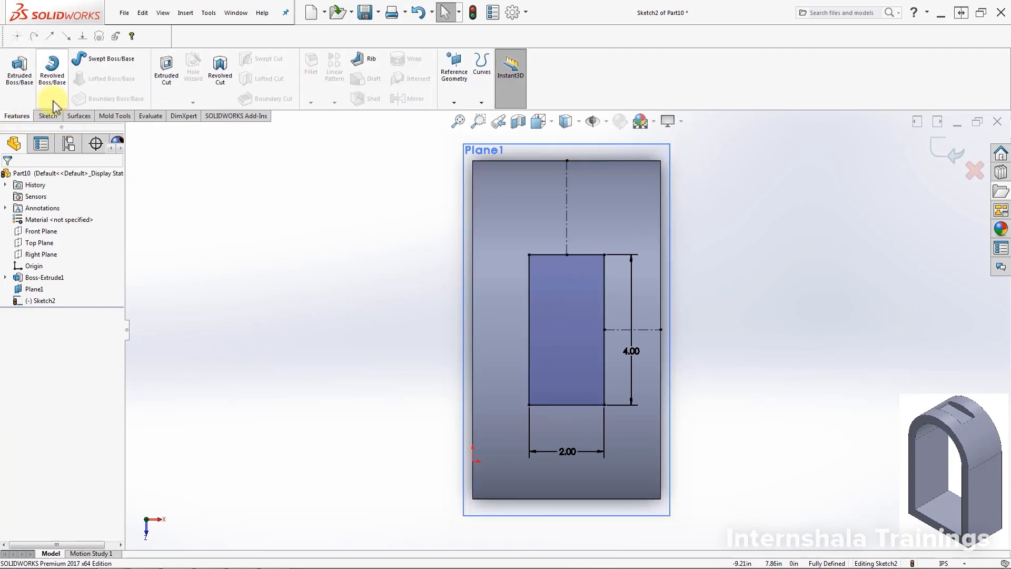
{"action": "left_click", "coordinate": [166, 68]}
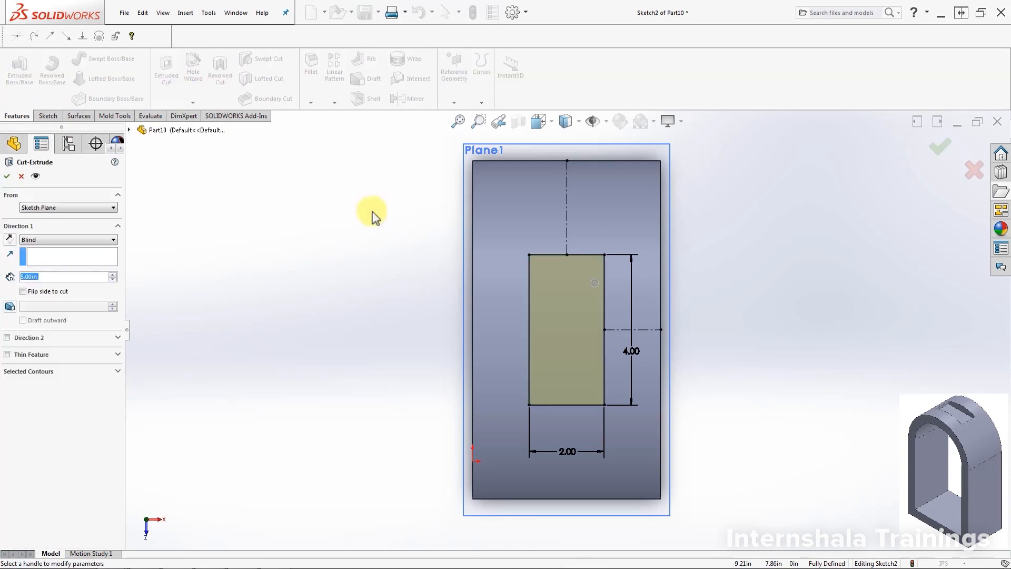
{"action": "mouse_move", "coordinate": [740, 354]}
{"action": "middle_mouse_down"}
{"action": "mouse_move", "coordinate": [801, 266]}
{"action": "mouse_move", "coordinate": [790, 234]}
{"action": "middle_mouse_up"}
{"action": "double_click", "coordinate": [58, 278]}
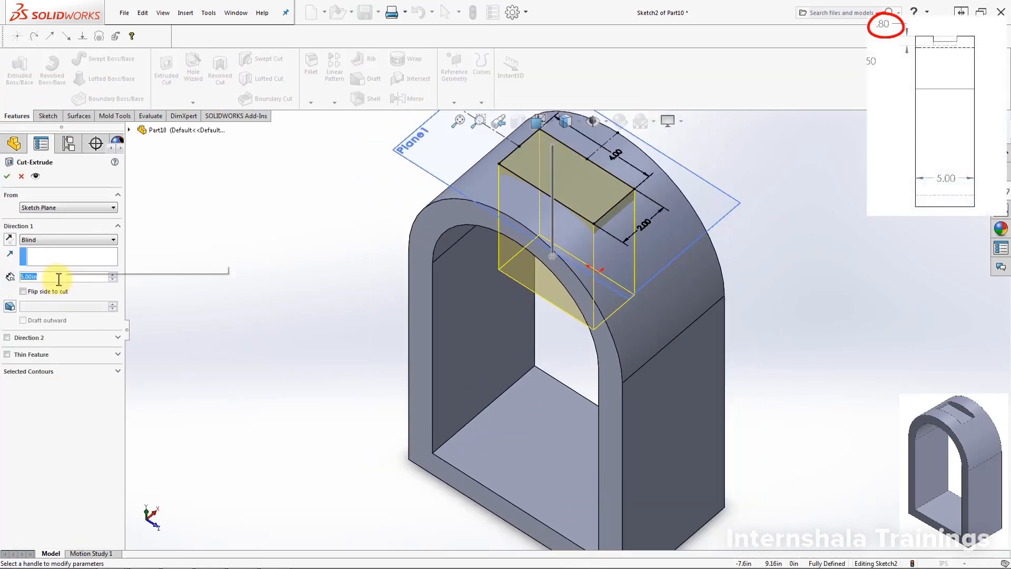
{"action": "type", "text": "0.8"}
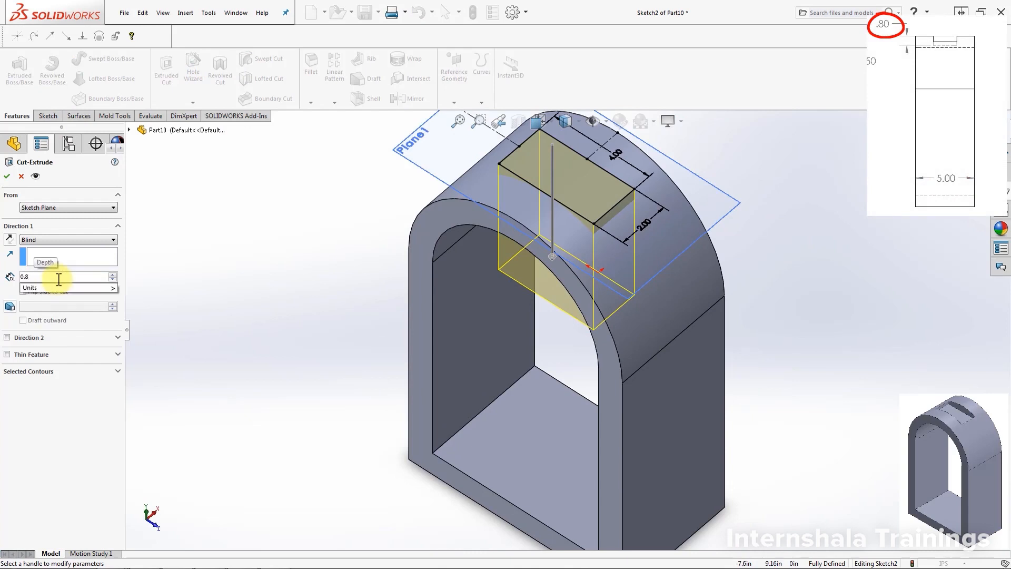
{"action": "key", "text": "Return"}
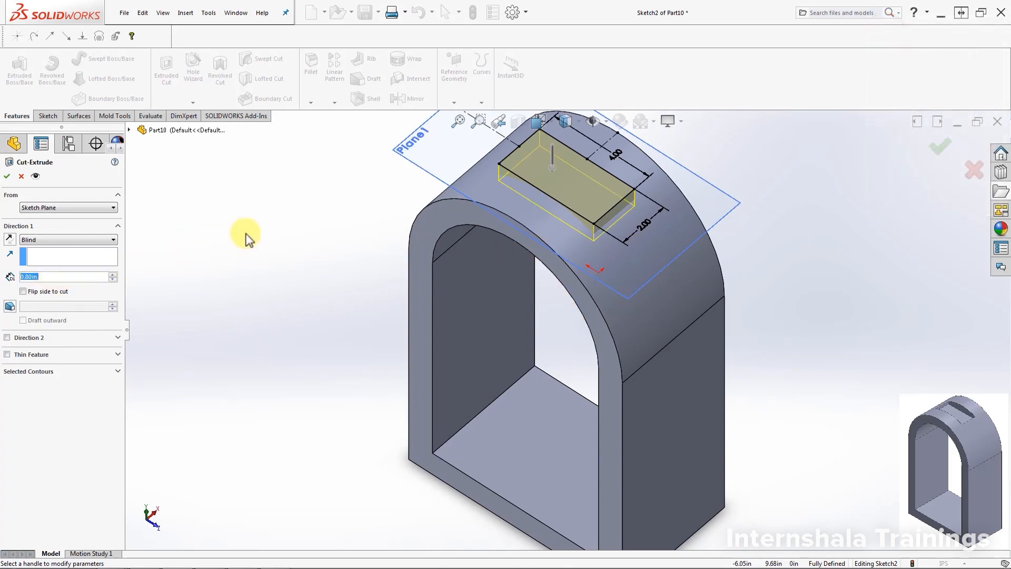
{"action": "left_click", "coordinate": [7, 176]}
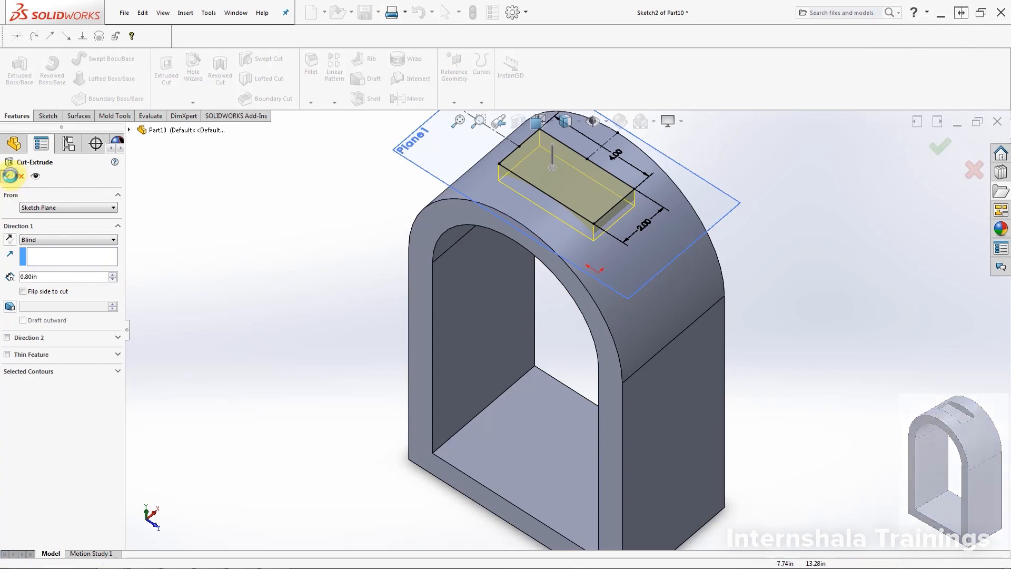
Step: Hide the tangent reference plane above the curved top
{"action": "key", "text": "f"}
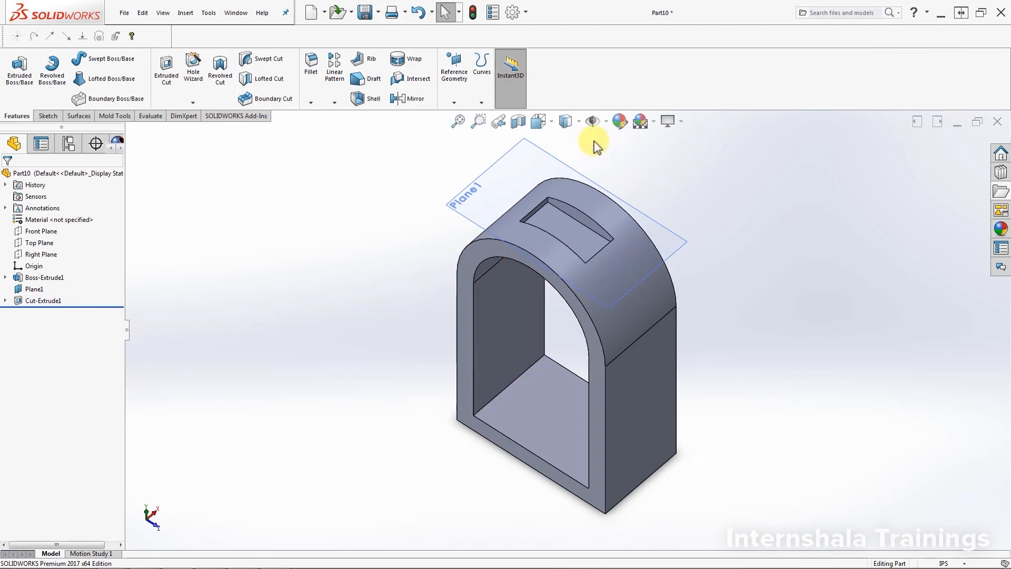
{"action": "middle_click_drag", "start_coordinate": [433, 372], "coordinate": [423, 353]}
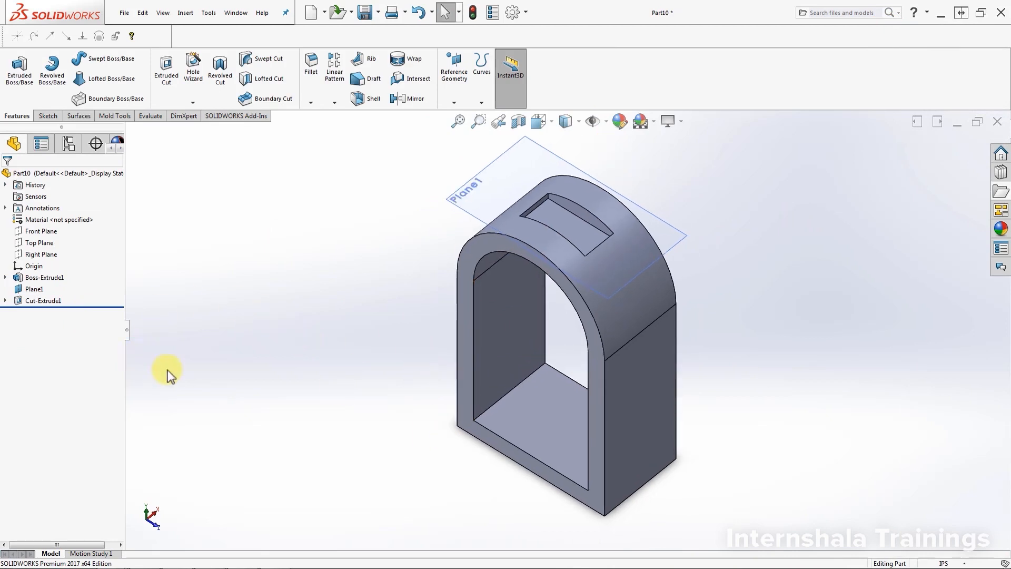
{"action": "left_click", "coordinate": [30, 289]}
{"action": "right_click", "coordinate": [31, 290]}
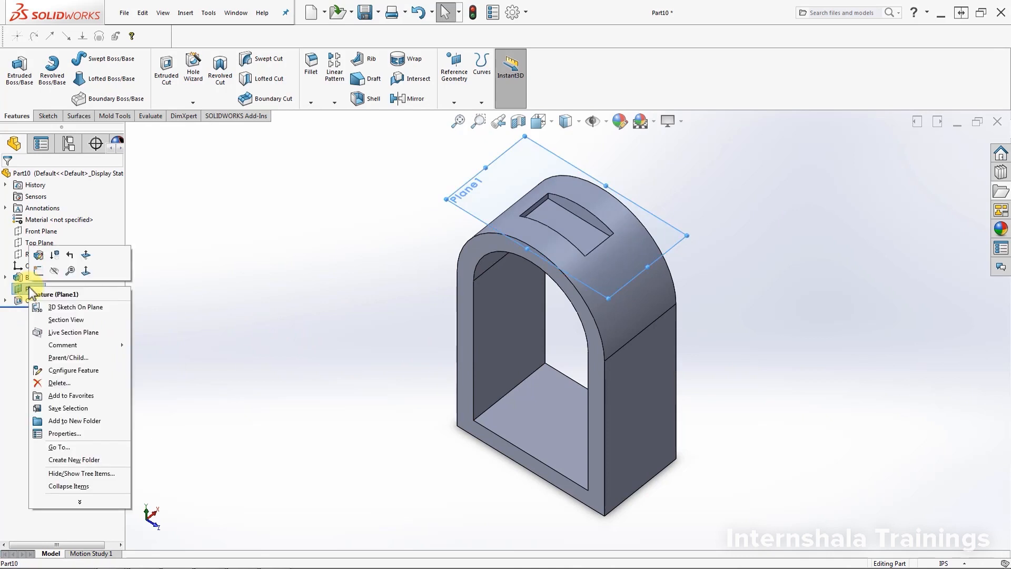
{"action": "left_click", "coordinate": [55, 271]}
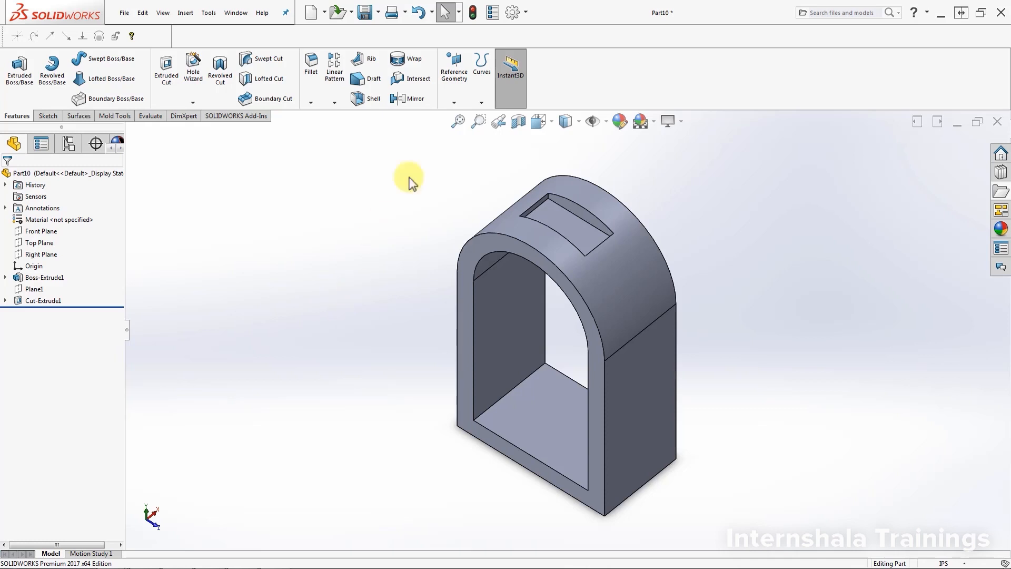
Step: Create a reference plane through three vertices: both bottom corners of one outer side face and the front inner arch-start corner on the opposite side
{"action": "left_click", "coordinate": [453, 102]}
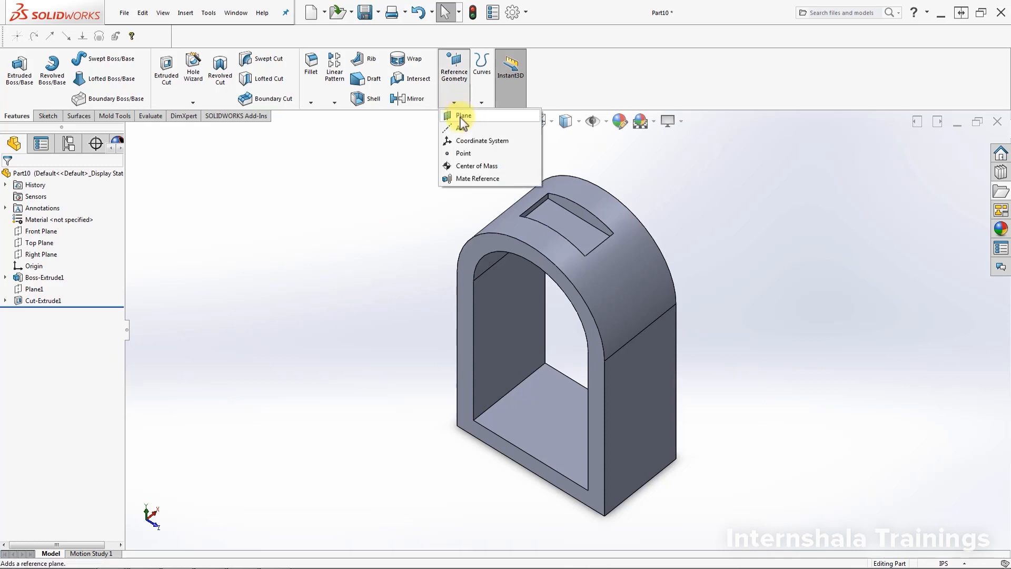
{"action": "left_click", "coordinate": [461, 117]}
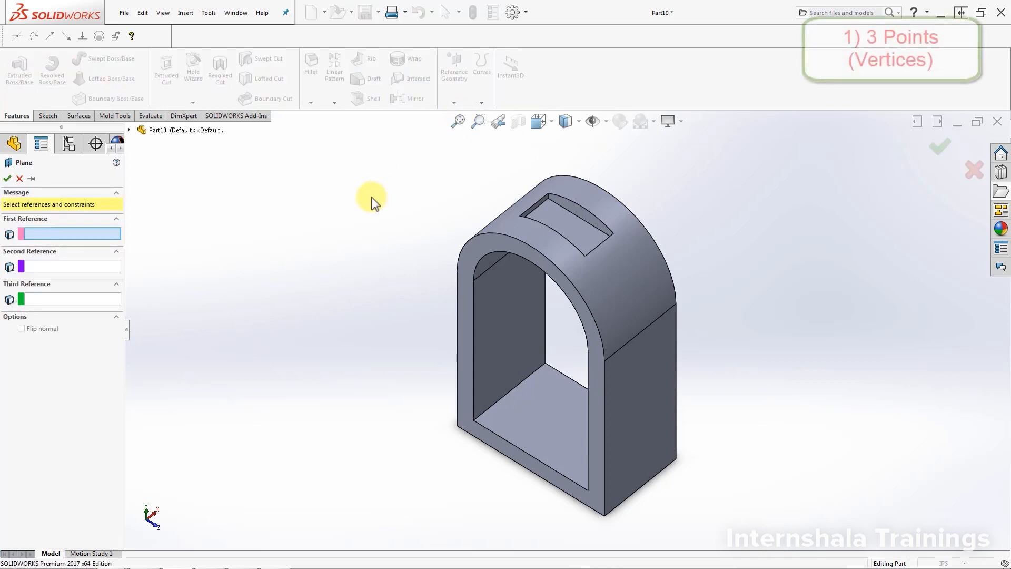
{"action": "middle_click_drag", "start_coordinate": [845, 330], "coordinate": [847, 332]}
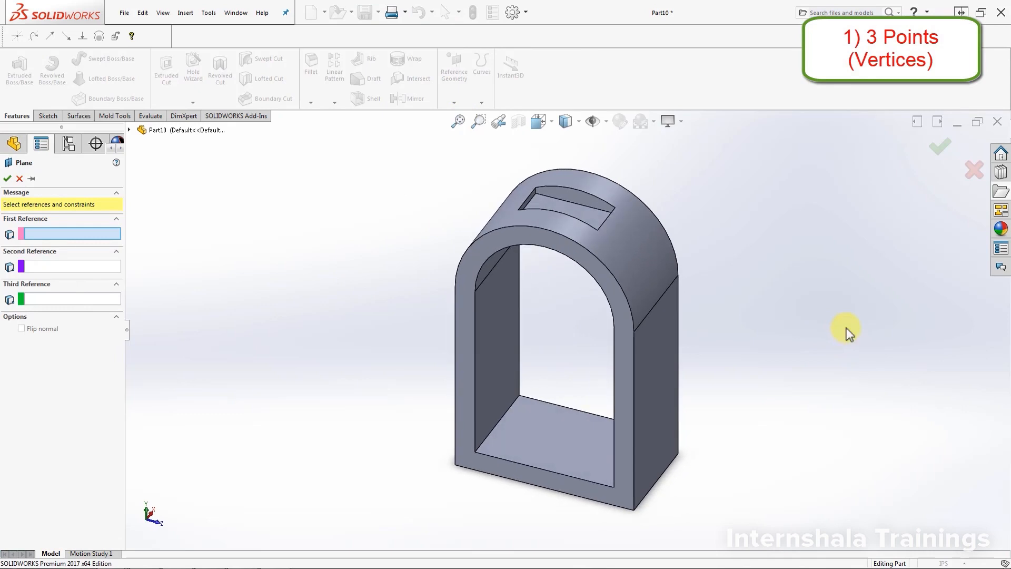
{"action": "scroll", "coordinate": [836, 350], "scroll_direction": "up", "scroll_amount": 1}
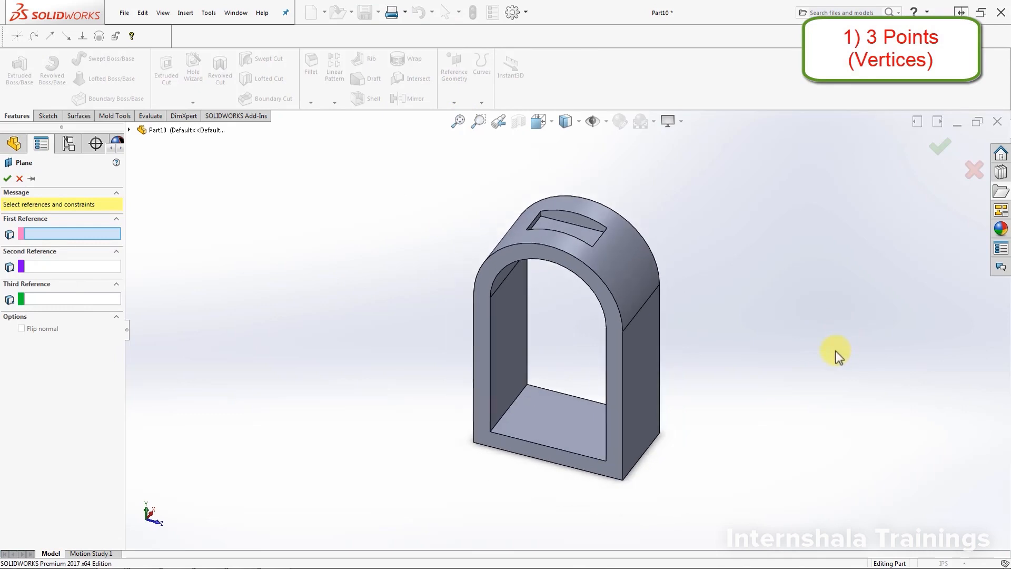
{"action": "scroll", "coordinate": [805, 389], "scroll_direction": "down", "scroll_amount": 1}
{"action": "mouse_move", "coordinate": [631, 525]}
{"action": "middle_mouse_down"}
{"action": "mouse_move", "coordinate": [627, 498]}
{"action": "mouse_move", "coordinate": [623, 517]}
{"action": "mouse_move", "coordinate": [634, 506]}
{"action": "middle_mouse_up"}
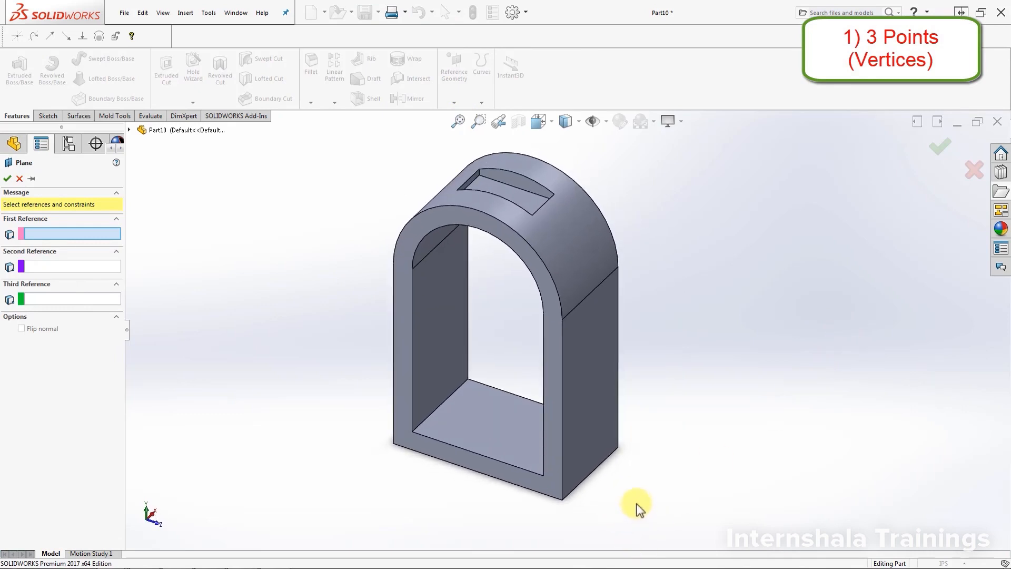
{"action": "left_click", "coordinate": [563, 500]}
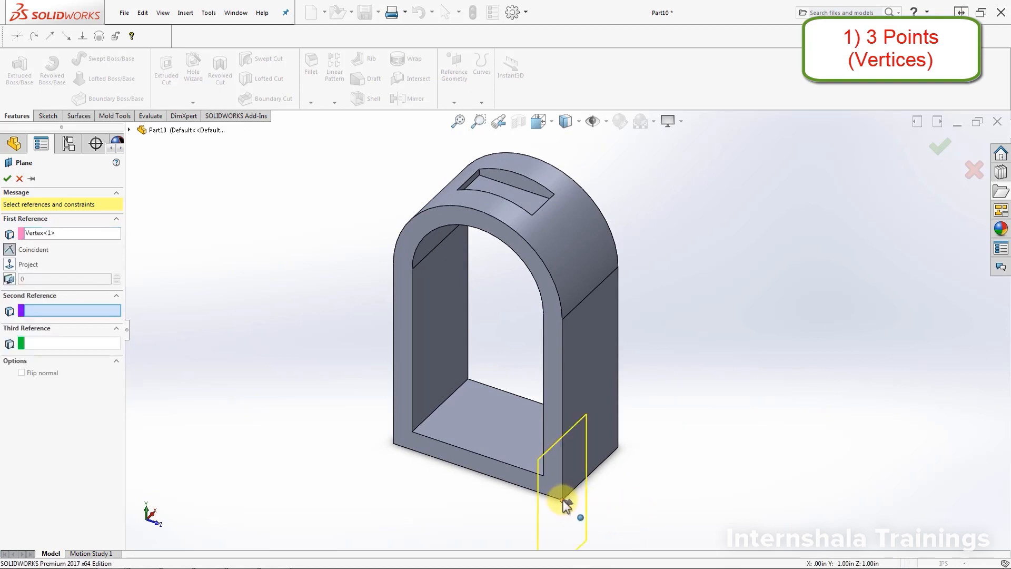
{"action": "middle_click_drag", "start_coordinate": [660, 492], "coordinate": [648, 488]}
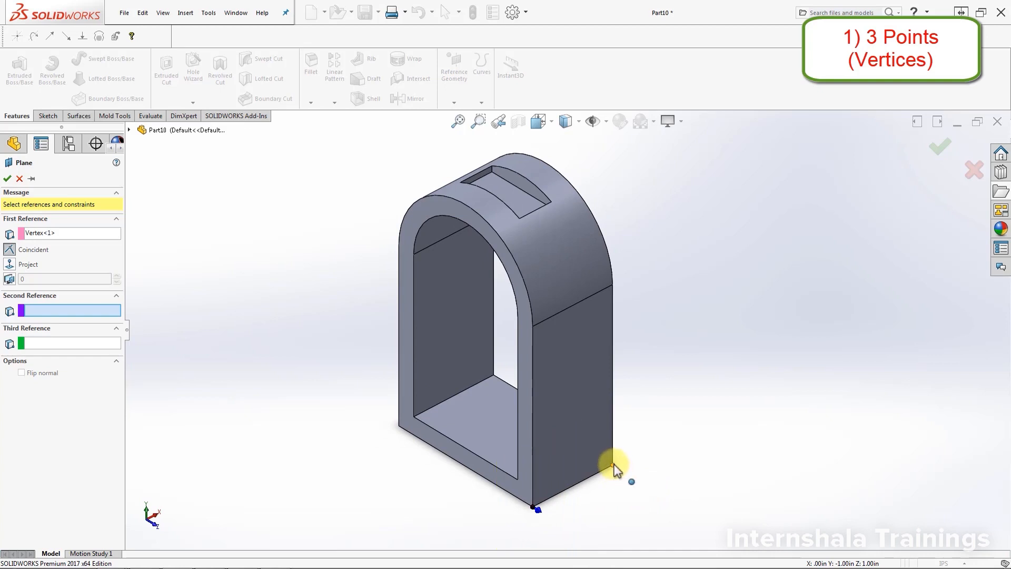
{"action": "left_click", "coordinate": [612, 465]}
{"action": "middle_click_drag", "start_coordinate": [710, 491], "coordinate": [476, 248]}
{"action": "mouse_move", "coordinate": [412, 254]}
{"action": "middle_mouse_down"}
{"action": "mouse_move", "coordinate": [402, 235]}
{"action": "mouse_move", "coordinate": [402, 252]}
{"action": "middle_mouse_up"}
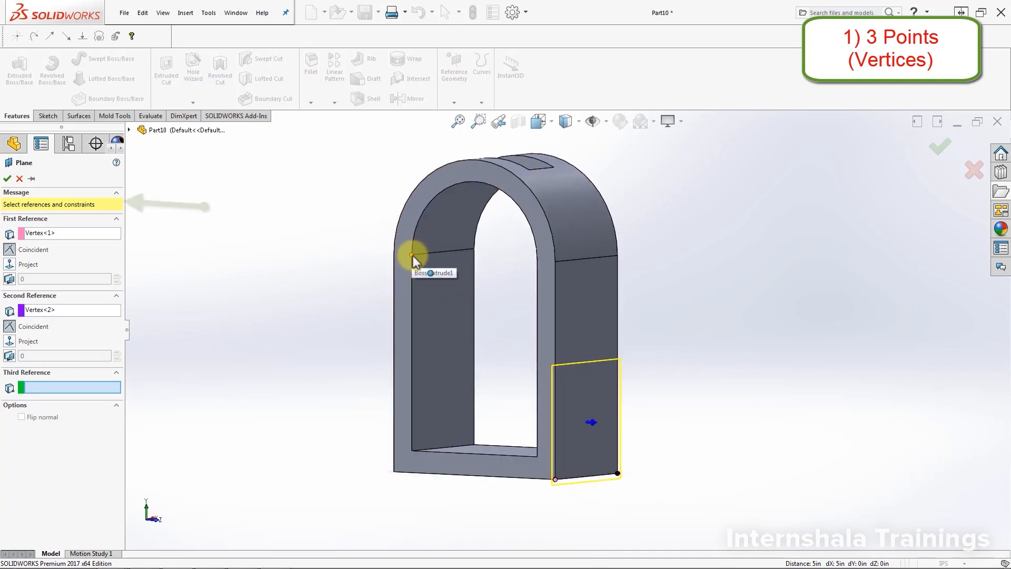
{"action": "left_click", "coordinate": [413, 255]}
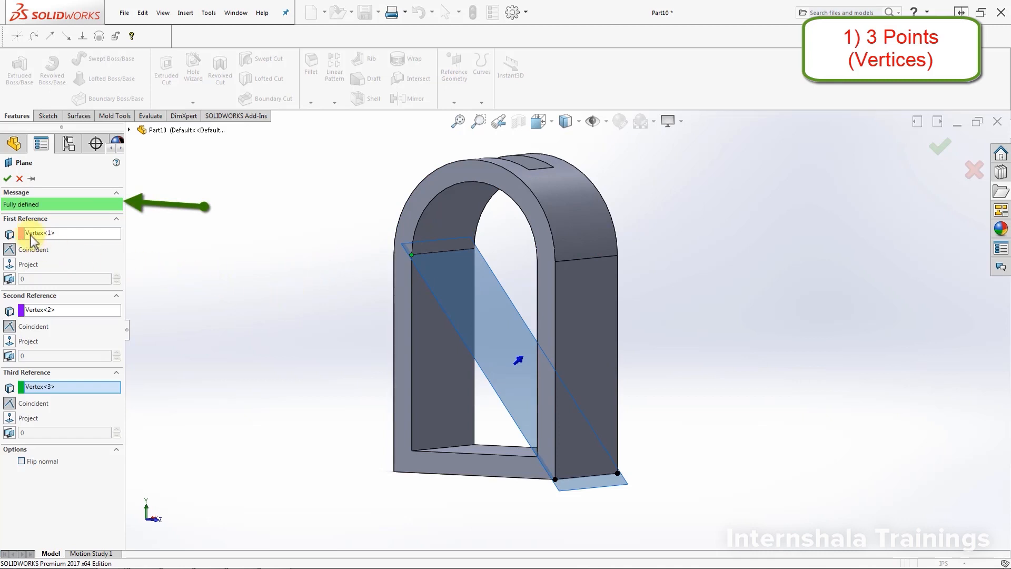
{"action": "left_click", "coordinate": [6, 179]}
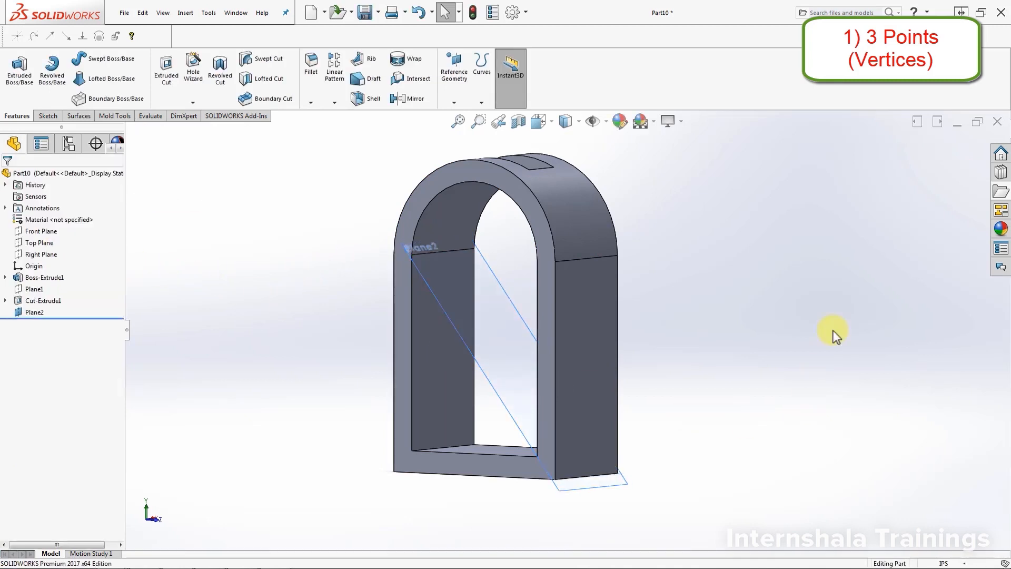
Step: Create a second diagonal plane through the other side's outer bottom edge and the front inner arch-start vertex across from it
{"action": "middle_click_drag", "start_coordinate": [831, 334], "coordinate": [826, 408]}
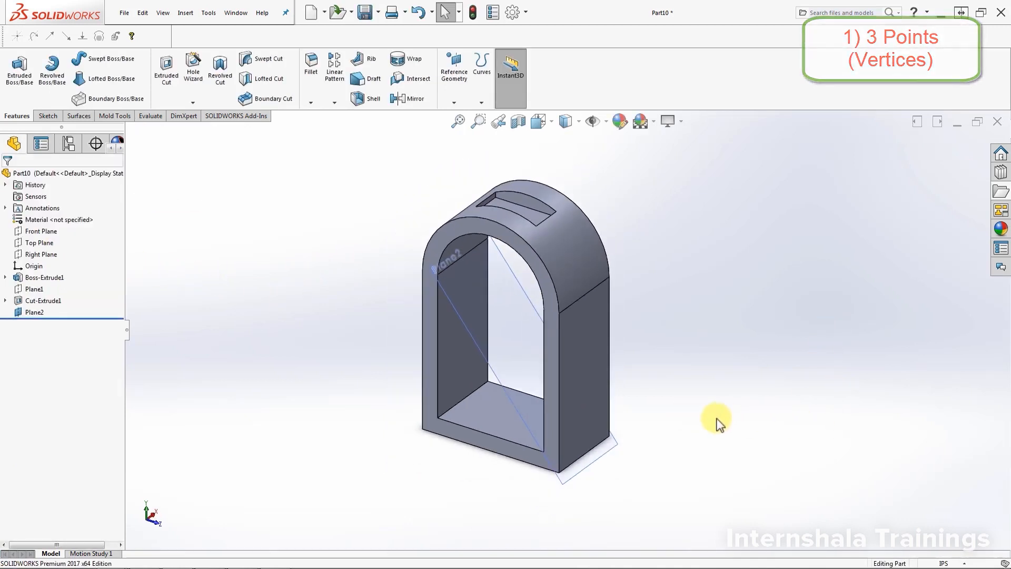
{"action": "scroll", "coordinate": [646, 410], "scroll_direction": "down", "scroll_amount": 2}
{"action": "middle_click_drag", "start_coordinate": [646, 411], "coordinate": [680, 400]}
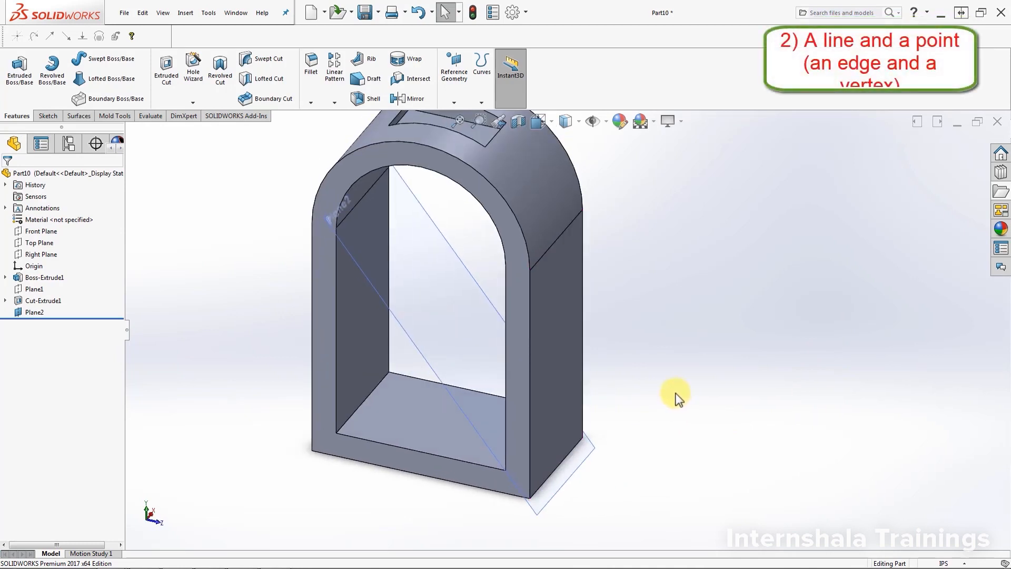
{"action": "scroll", "coordinate": [676, 393], "scroll_direction": "up", "scroll_amount": 1}
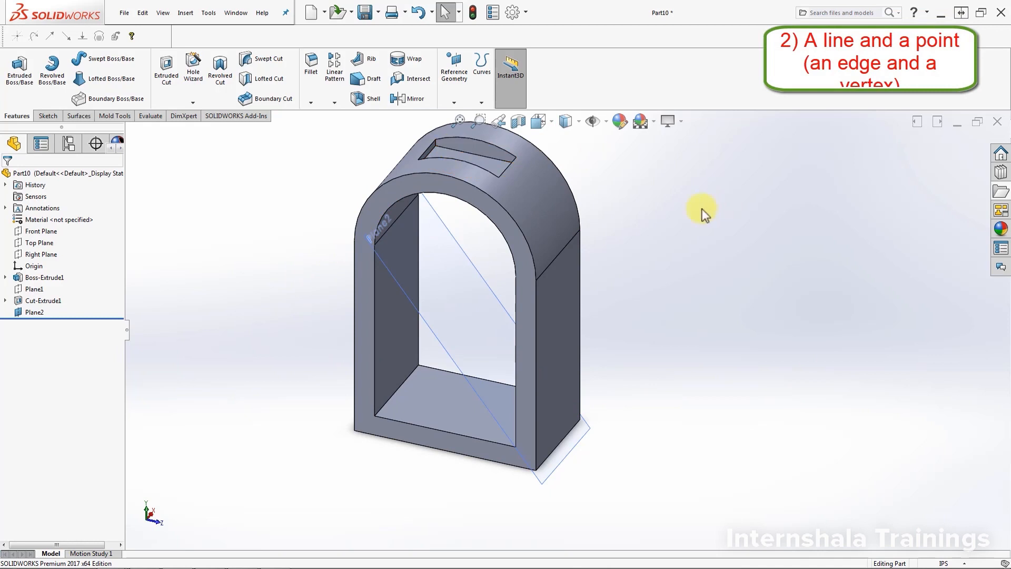
{"action": "left_click", "coordinate": [453, 101]}
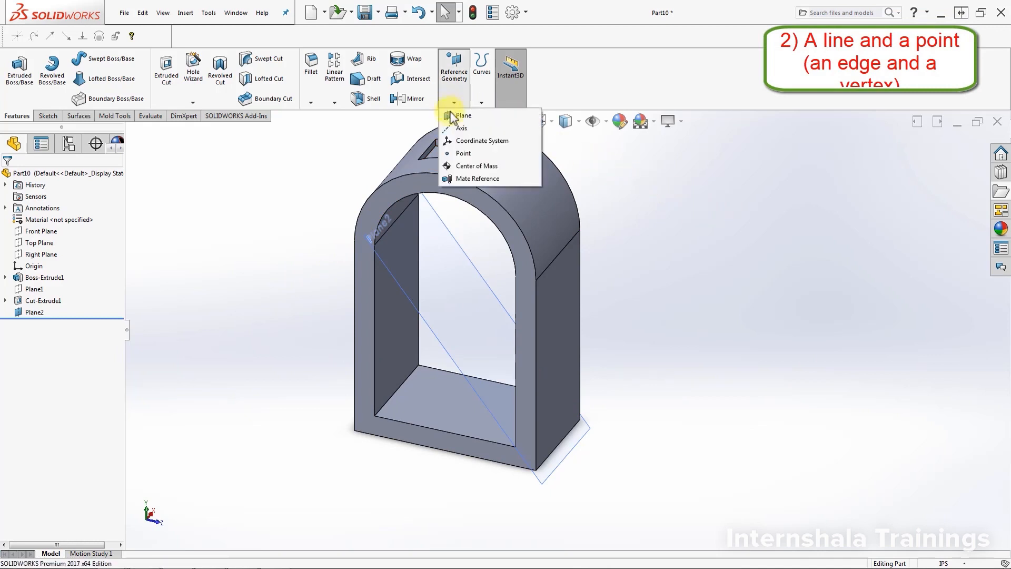
{"action": "left_click", "coordinate": [454, 117]}
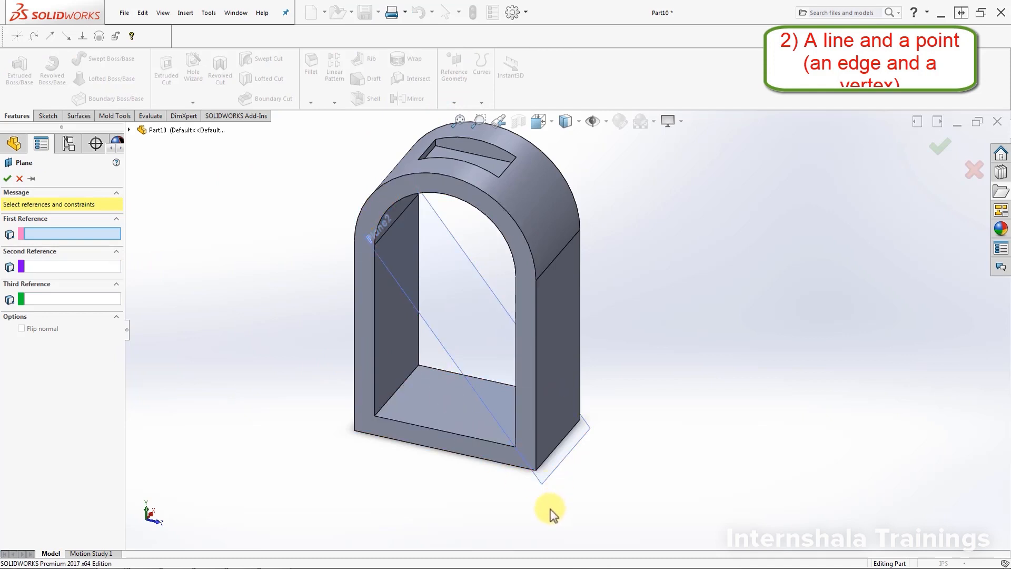
{"action": "middle_click_drag", "start_coordinate": [548, 515], "coordinate": [535, 410]}
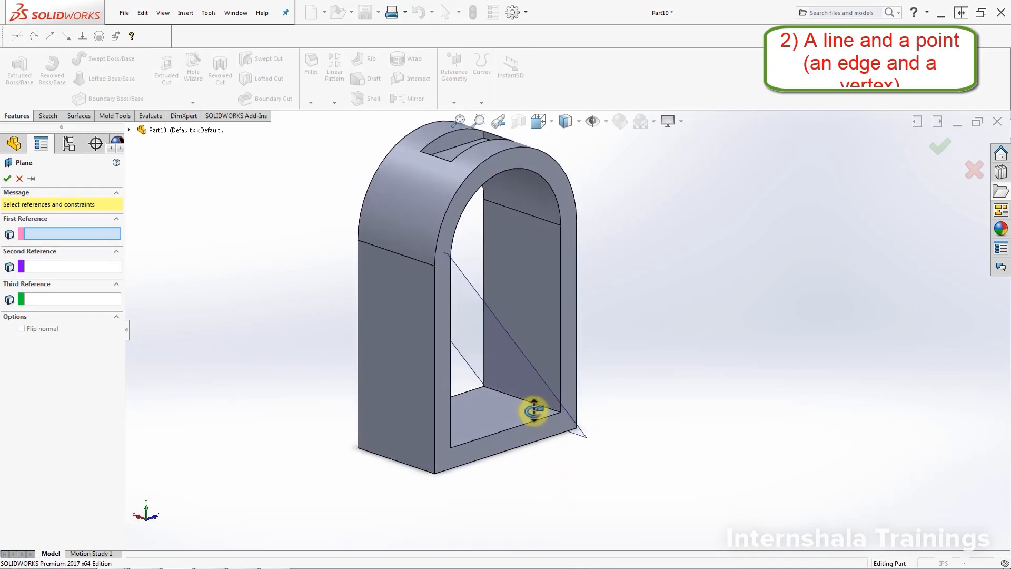
{"action": "left_click", "coordinate": [430, 469]}
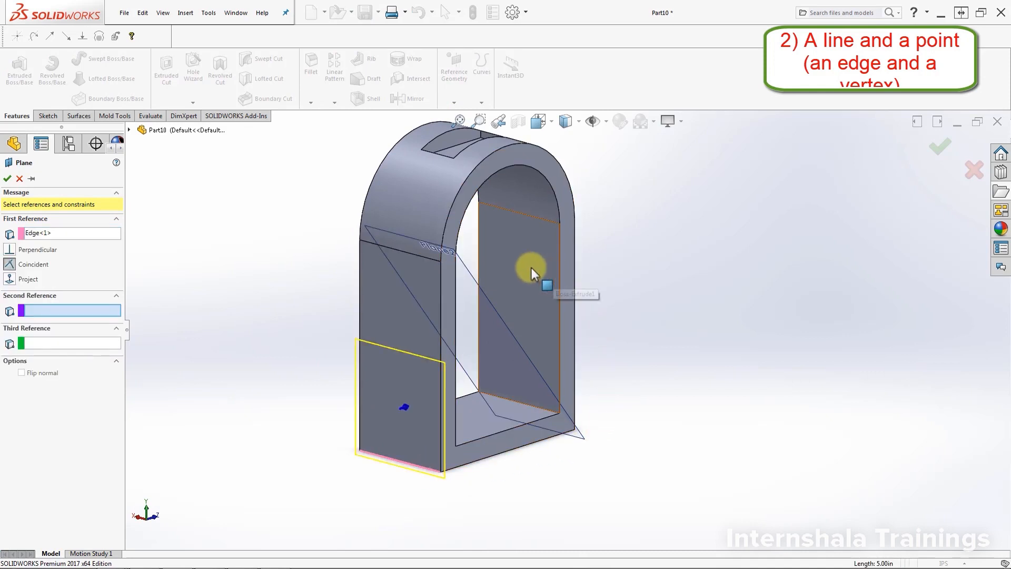
{"action": "left_click", "coordinate": [560, 224]}
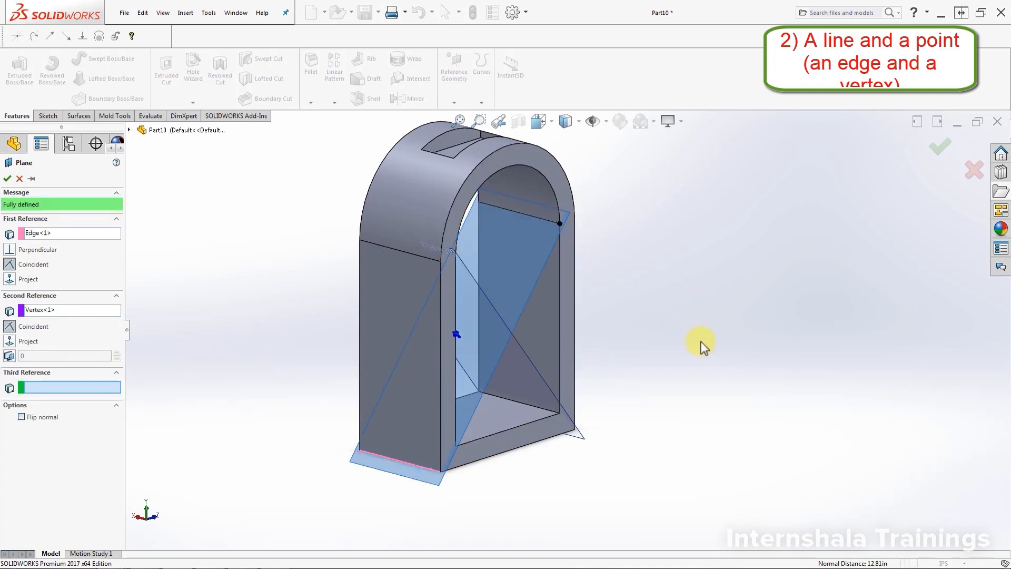
{"action": "middle_click_drag", "start_coordinate": [713, 413], "coordinate": [667, 396]}
{"action": "left_click", "coordinate": [7, 179]}
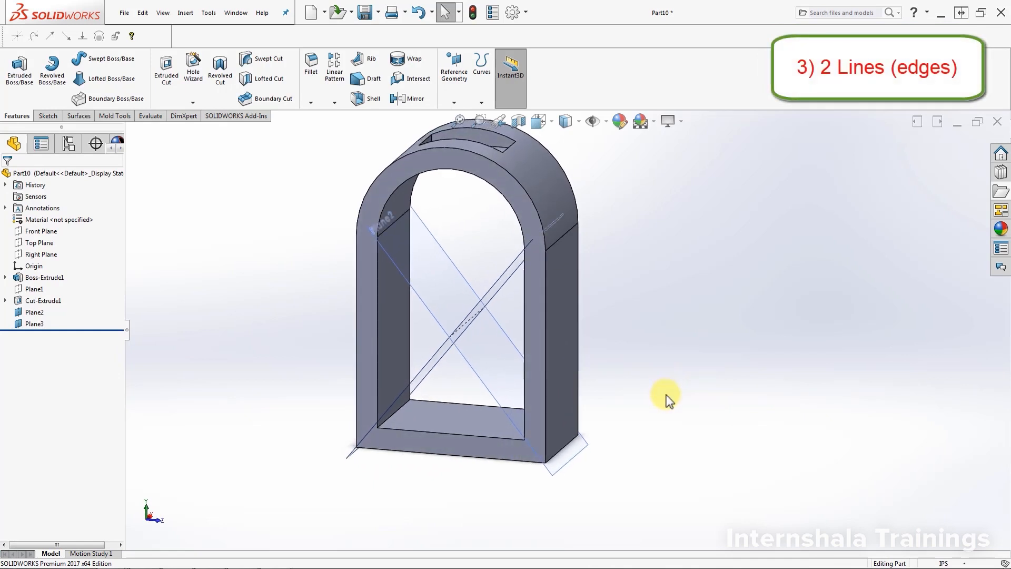
Step: Create a reference plane through the two outer edges where the arch meets the straight side faces
{"action": "left_click", "coordinate": [455, 104]}
{"action": "left_click", "coordinate": [462, 116]}
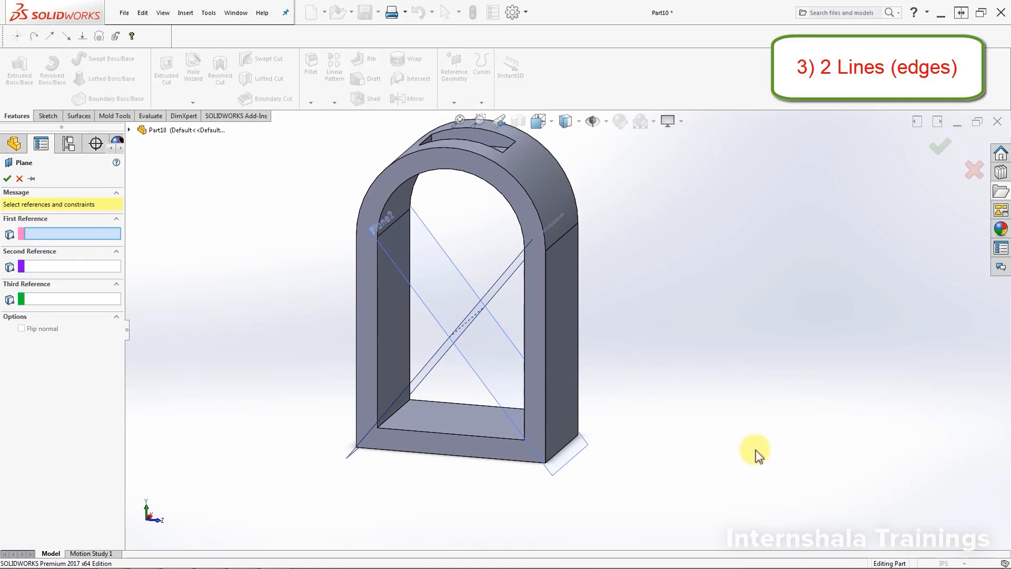
{"action": "middle_click_drag", "start_coordinate": [754, 453], "coordinate": [657, 343]}
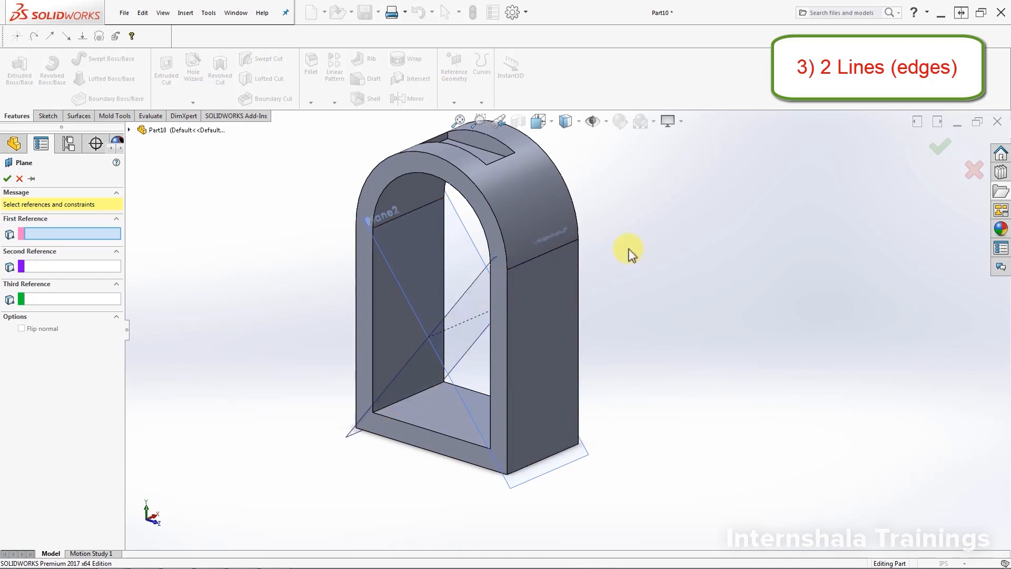
{"action": "left_click", "coordinate": [564, 244]}
{"action": "middle_click_drag", "start_coordinate": [332, 284], "coordinate": [387, 262]}
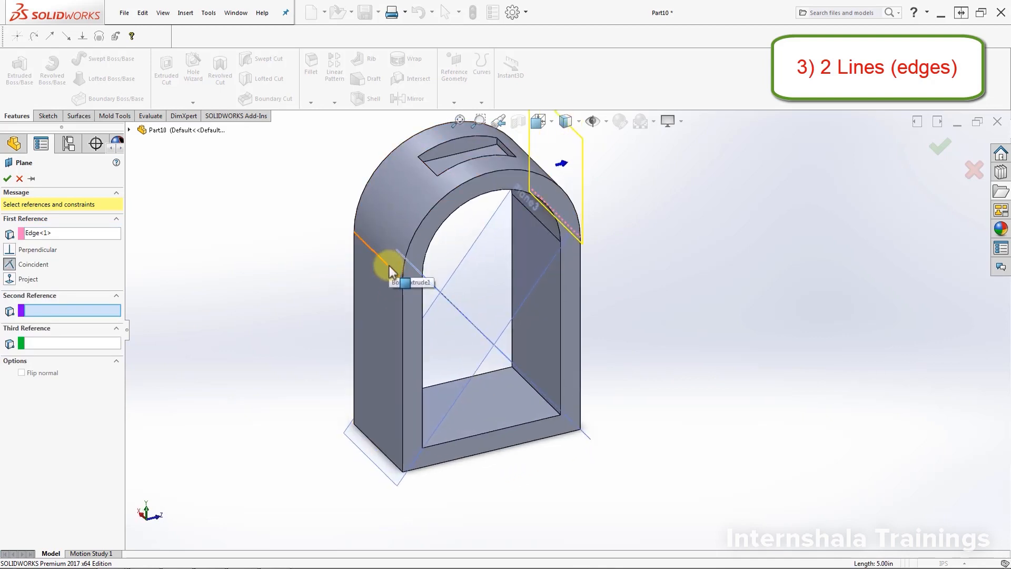
{"action": "left_click", "coordinate": [390, 267]}
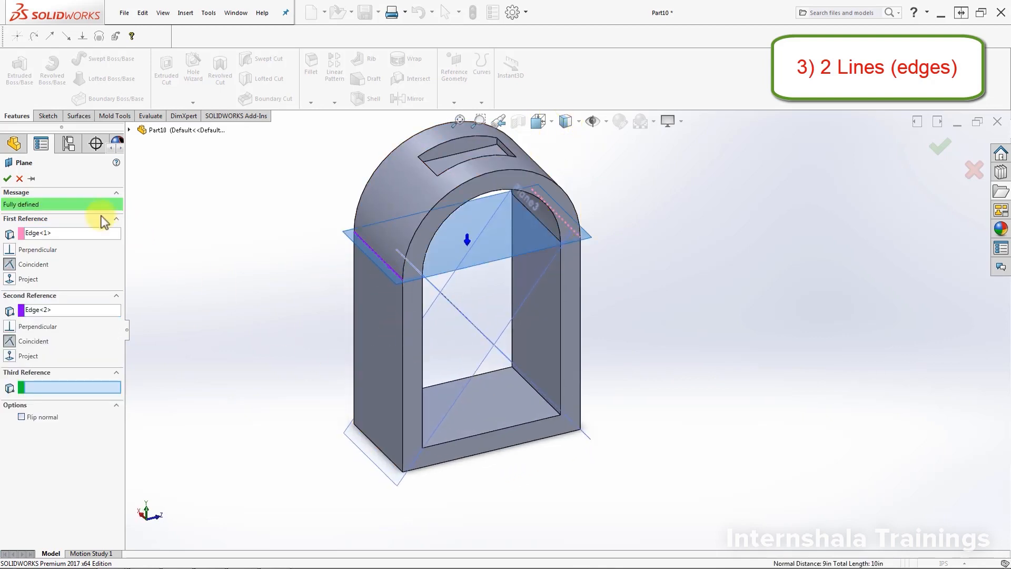
{"action": "left_click", "coordinate": [7, 178]}
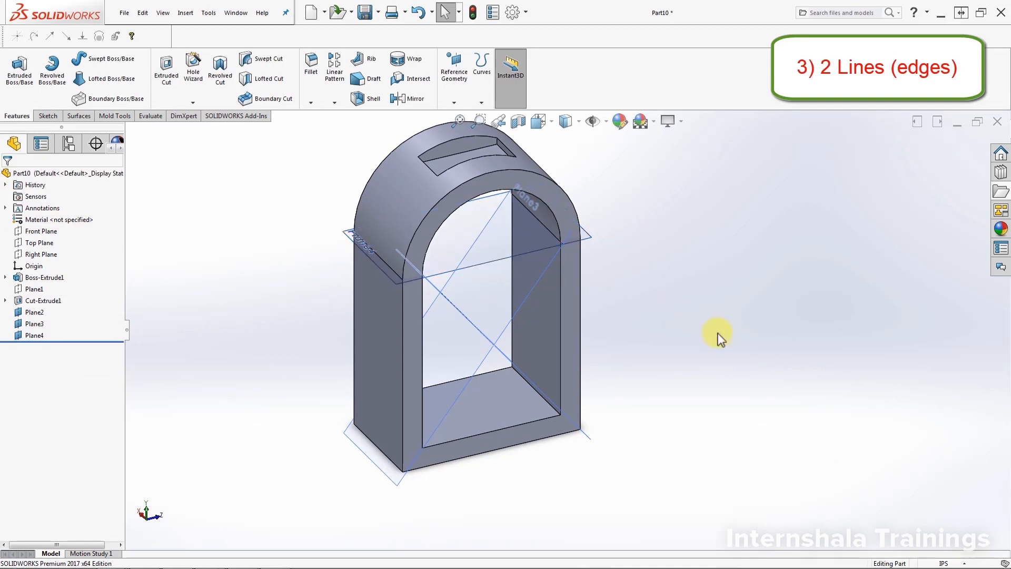
{"action": "middle_click_drag", "start_coordinate": [718, 332], "coordinate": [672, 334]}
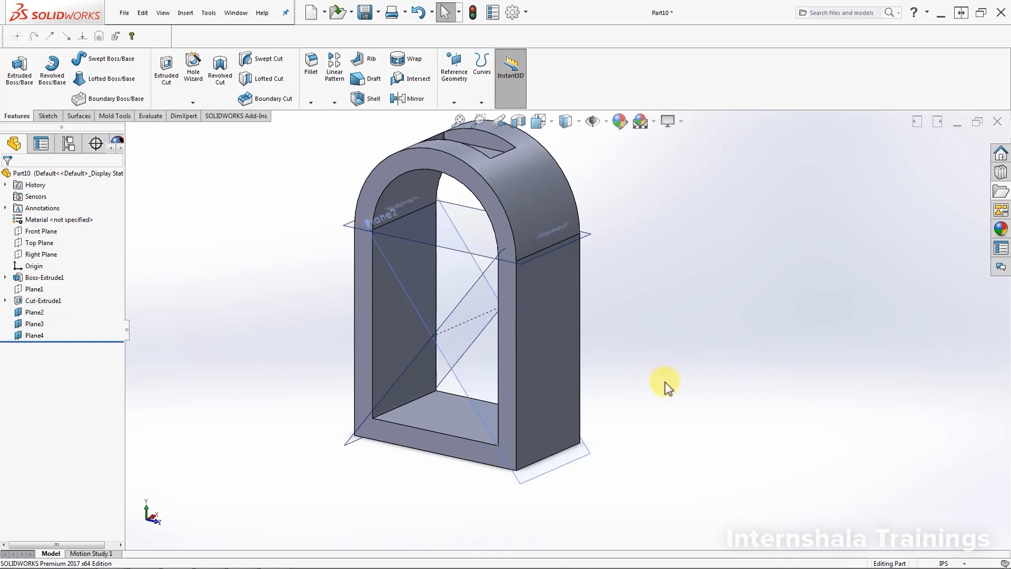
Step: Sketch a circle of about 1.21 in radius near the middle of the horizontal plane at the arch's start
{"action": "left_click", "coordinate": [477, 259]}
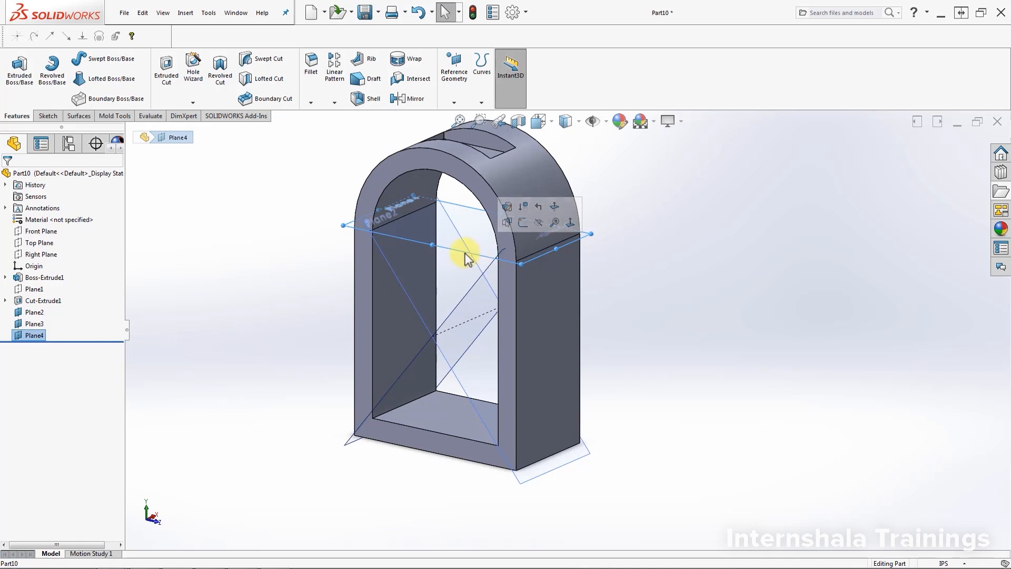
{"action": "left_click", "coordinate": [45, 116]}
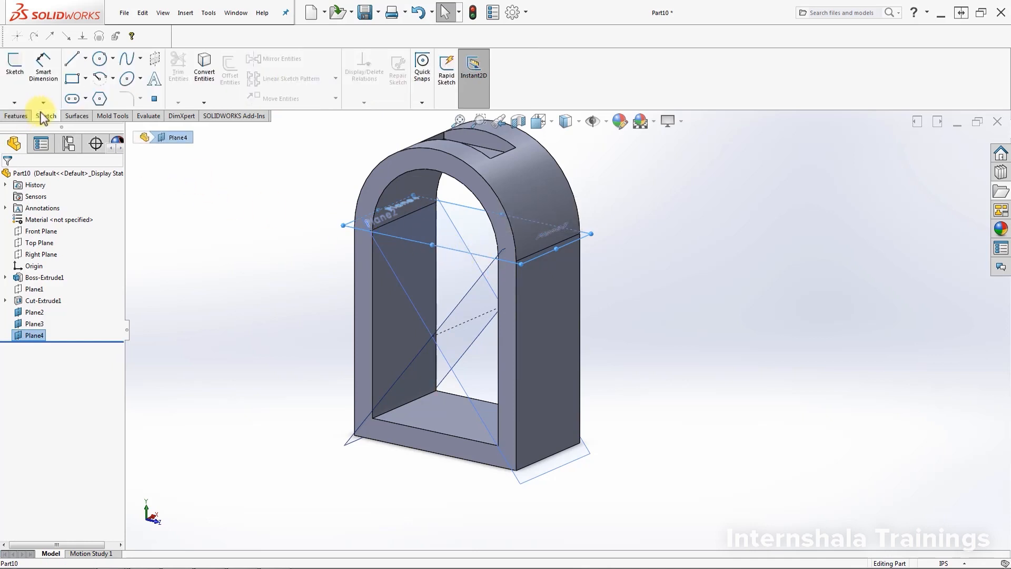
{"action": "left_click", "coordinate": [13, 63]}
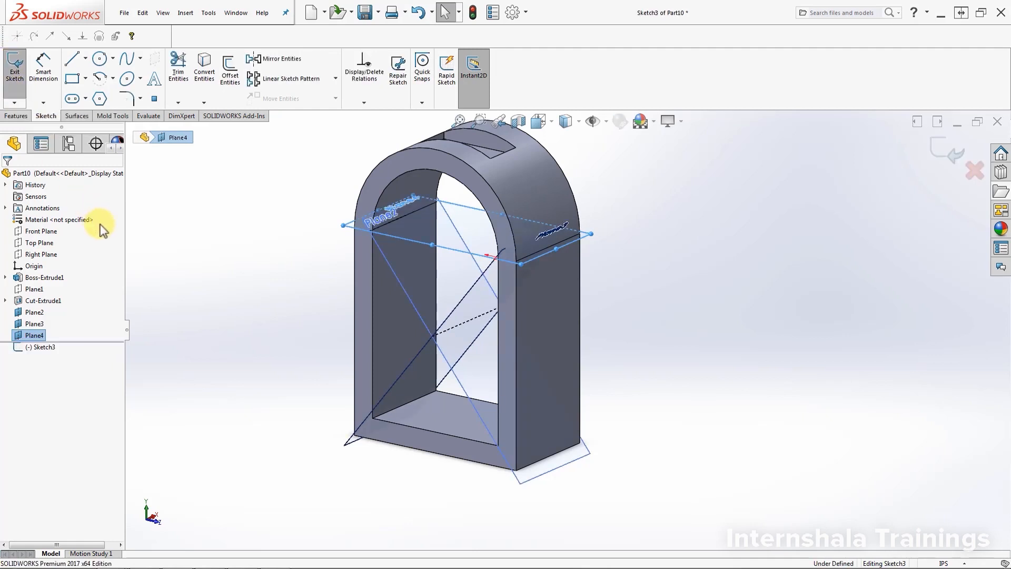
{"action": "left_click", "coordinate": [42, 347]}
{"action": "left_click", "coordinate": [69, 335]}
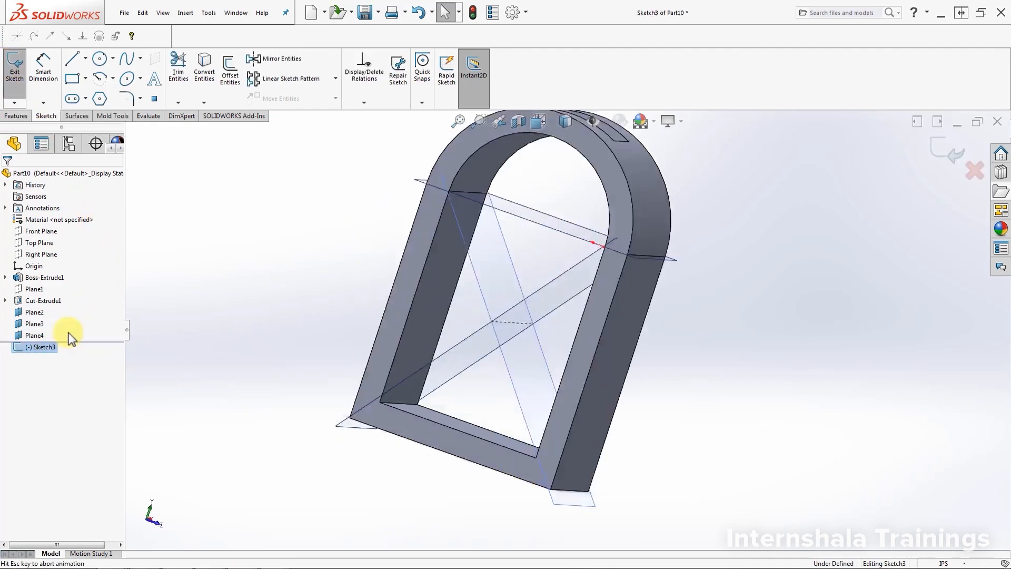
{"action": "left_click", "coordinate": [100, 59]}
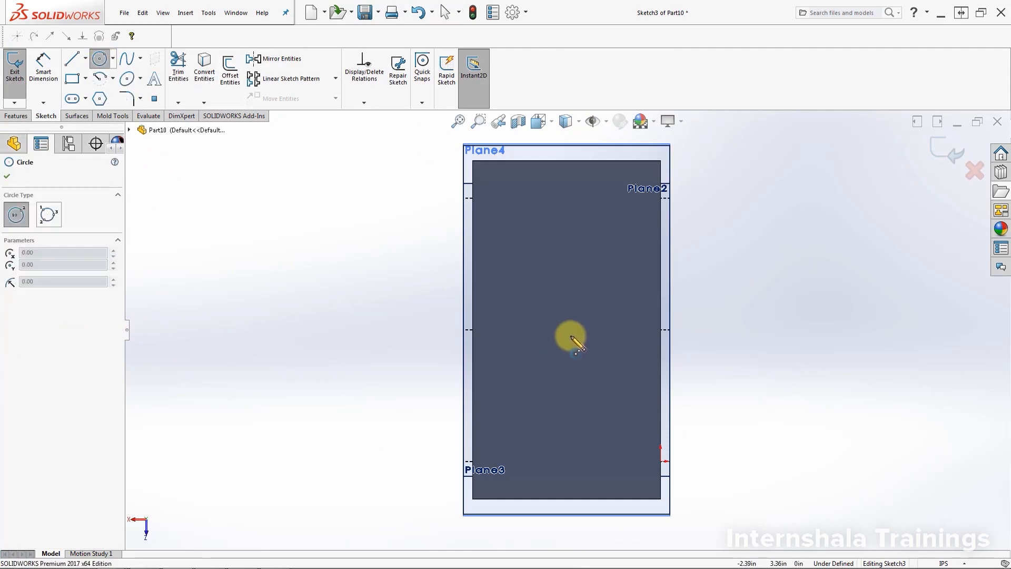
{"action": "mouse_move", "coordinate": [561, 337]}
{"action": "left_mouse_down"}
{"action": "mouse_move", "coordinate": [596, 303]}
{"action": "mouse_move", "coordinate": [604, 319]}
{"action": "left_mouse_up"}
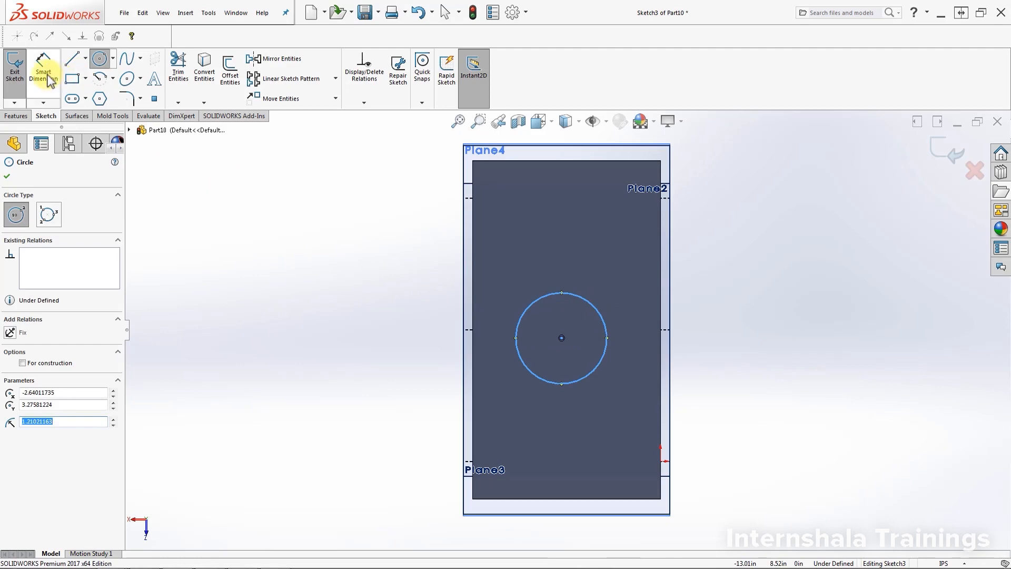
Step: Extrude the circle as a boss down to the frame's floor with the Up To Next end condition
{"action": "mouse_move", "coordinate": [817, 210]}
{"action": "middle_mouse_down"}
{"action": "mouse_move", "coordinate": [711, 349]}
{"action": "mouse_move", "coordinate": [729, 428]}
{"action": "mouse_move", "coordinate": [727, 480]}
{"action": "mouse_move", "coordinate": [713, 480]}
{"action": "mouse_move", "coordinate": [790, 379]}
{"action": "mouse_move", "coordinate": [774, 402]}
{"action": "mouse_move", "coordinate": [788, 403]}
{"action": "middle_mouse_up"}
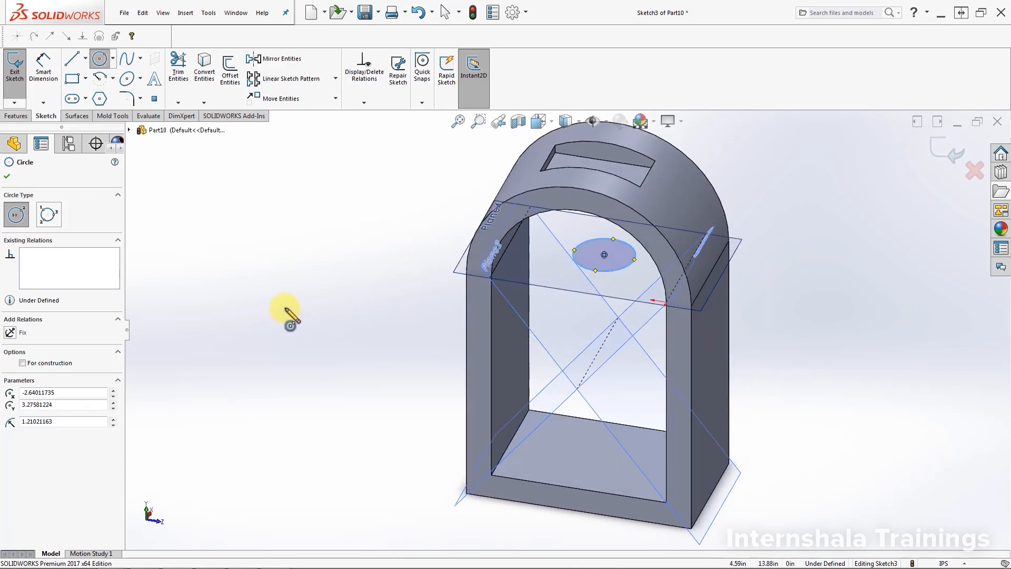
{"action": "left_click", "coordinate": [16, 116]}
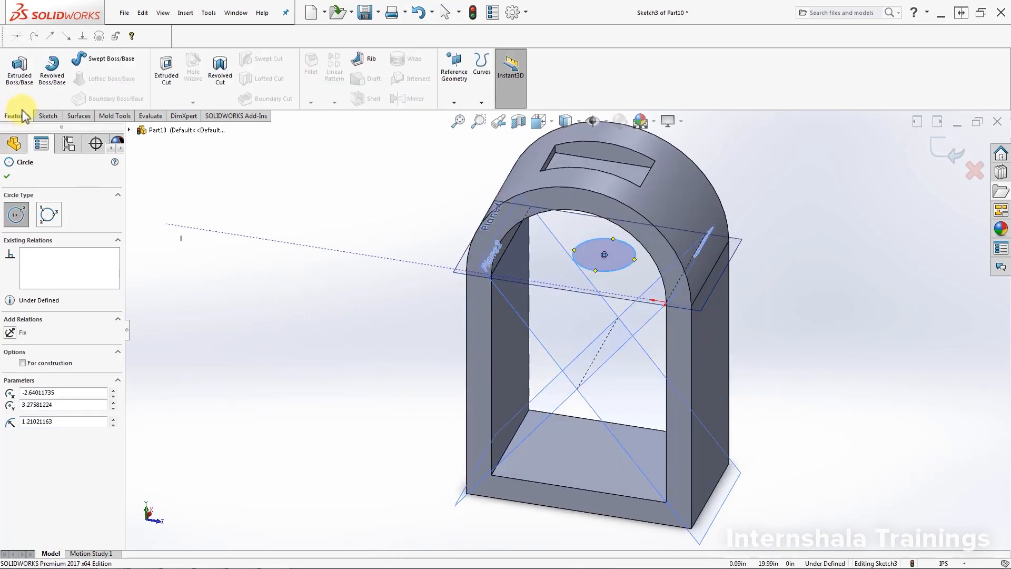
{"action": "left_click", "coordinate": [18, 89]}
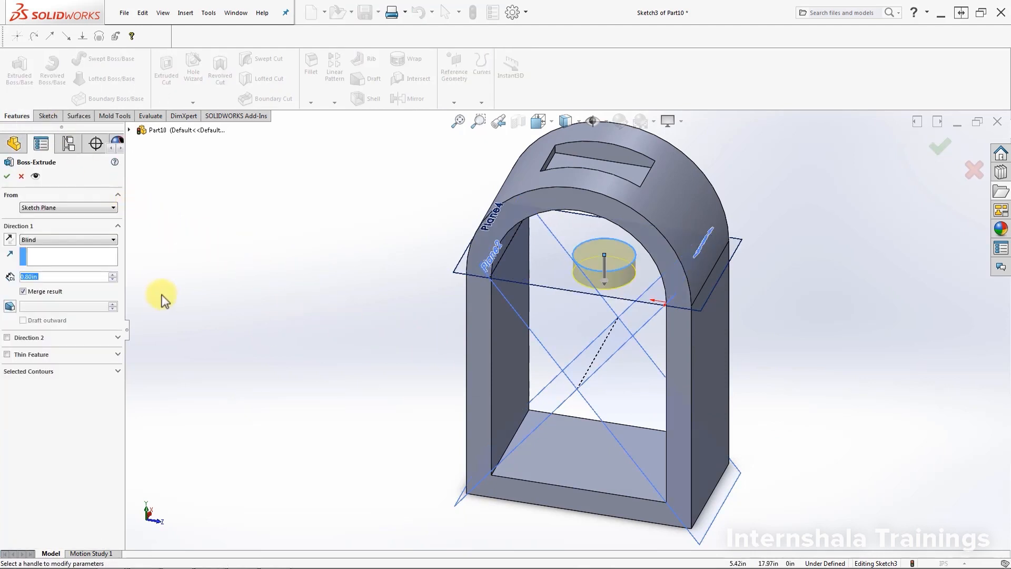
{"action": "left_click", "coordinate": [112, 241]}
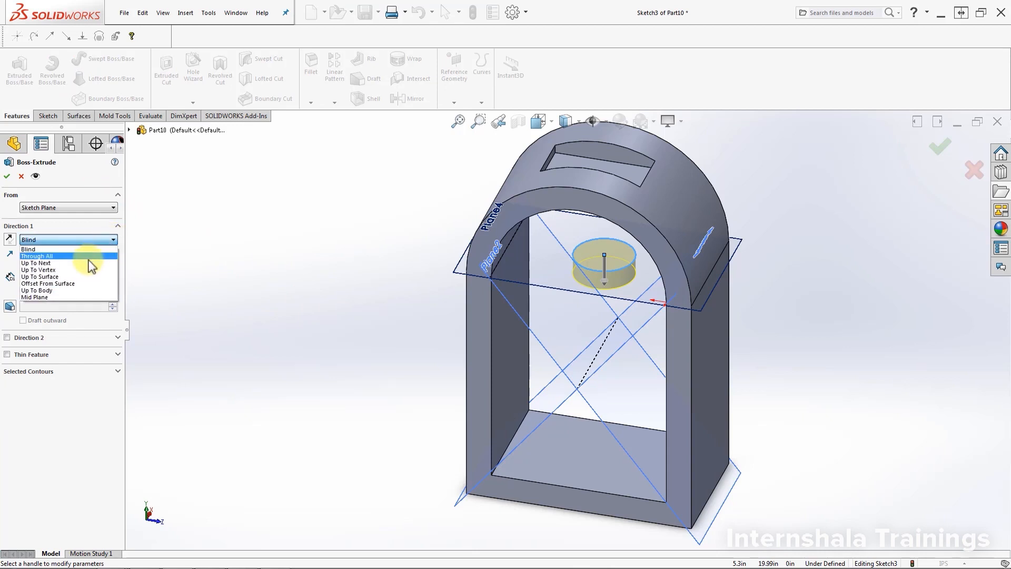
{"action": "left_click", "coordinate": [94, 258]}
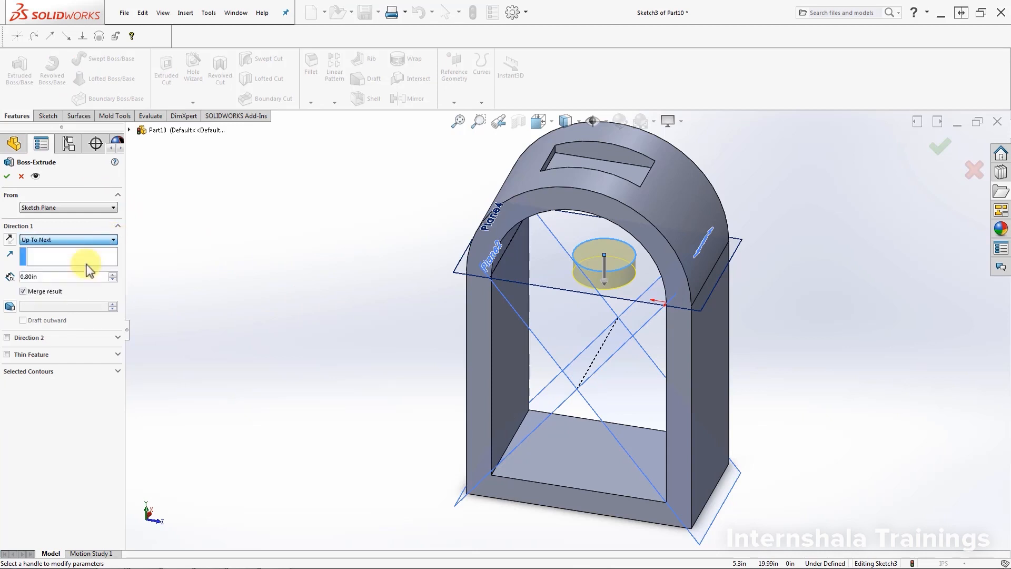
{"action": "left_click", "coordinate": [7, 176]}
Step: Hide the two diagonal reference planes and the horizontal plane at the arch's start
{"action": "mouse_move", "coordinate": [814, 436]}
{"action": "middle_mouse_down"}
{"action": "mouse_move", "coordinate": [916, 365]}
{"action": "mouse_move", "coordinate": [808, 397]}
{"action": "mouse_move", "coordinate": [818, 423]}
{"action": "middle_mouse_up"}
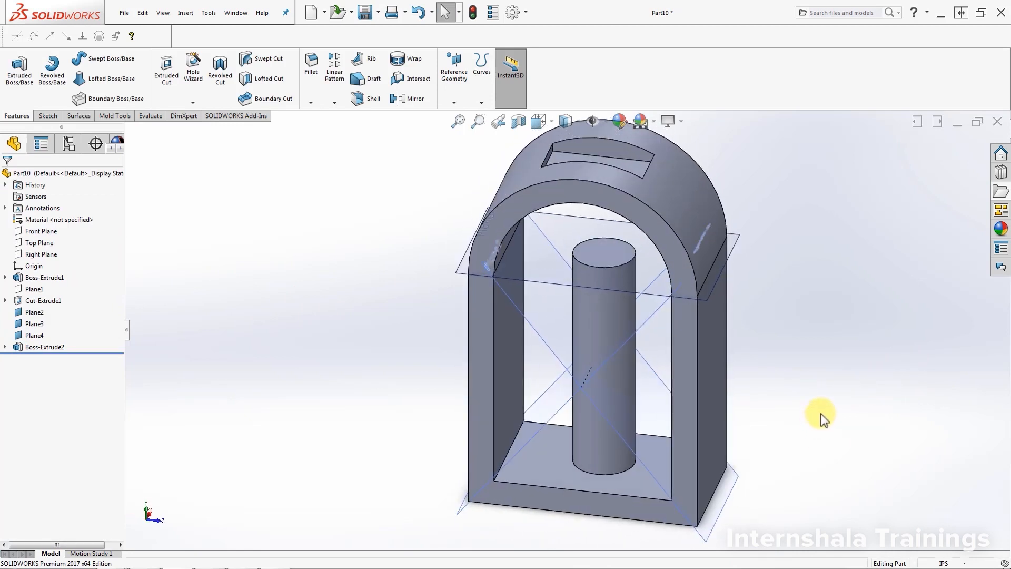
{"action": "left_click", "coordinate": [34, 312]}
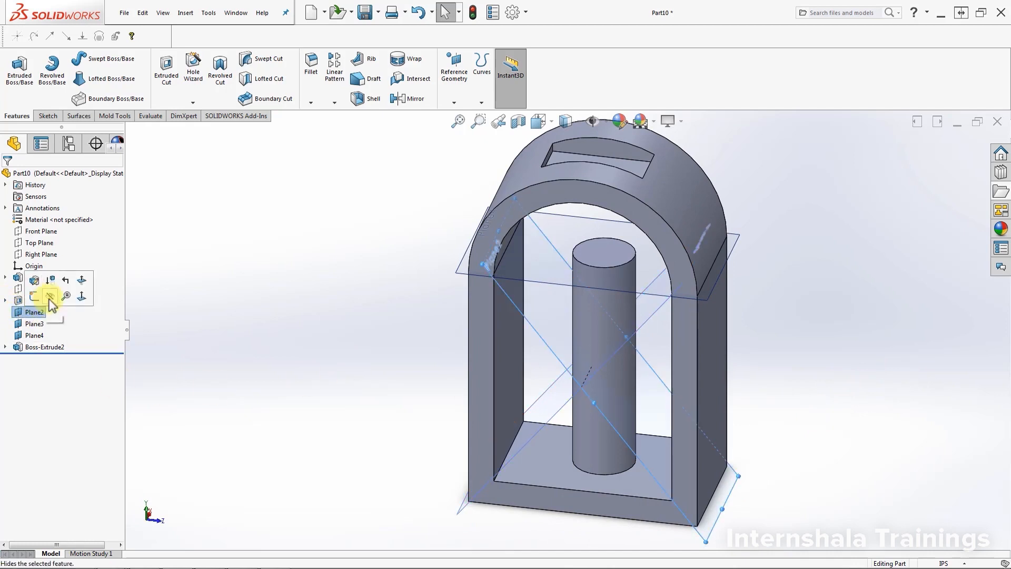
{"action": "left_click", "coordinate": [50, 298]}
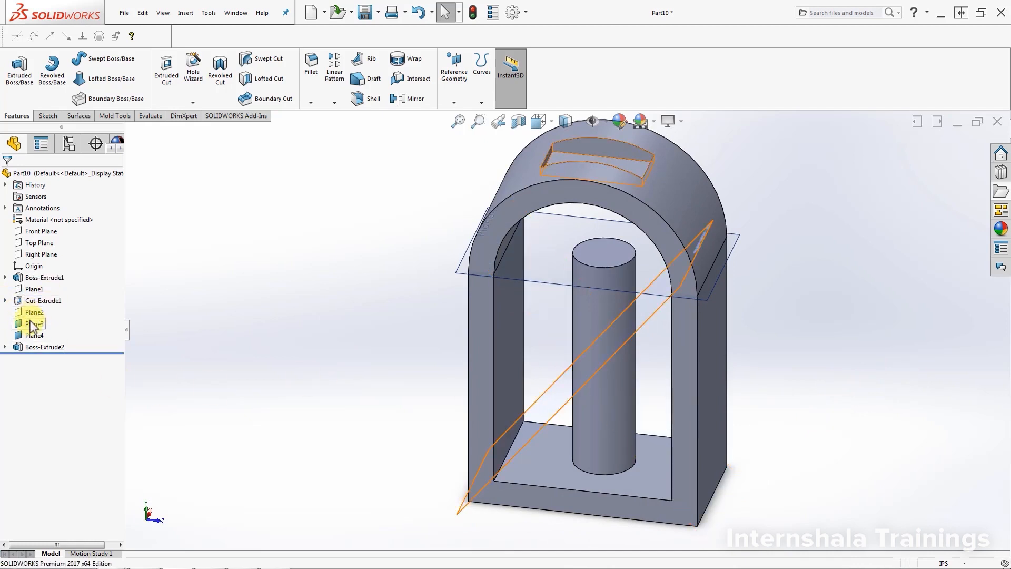
{"action": "left_click", "coordinate": [31, 324]}
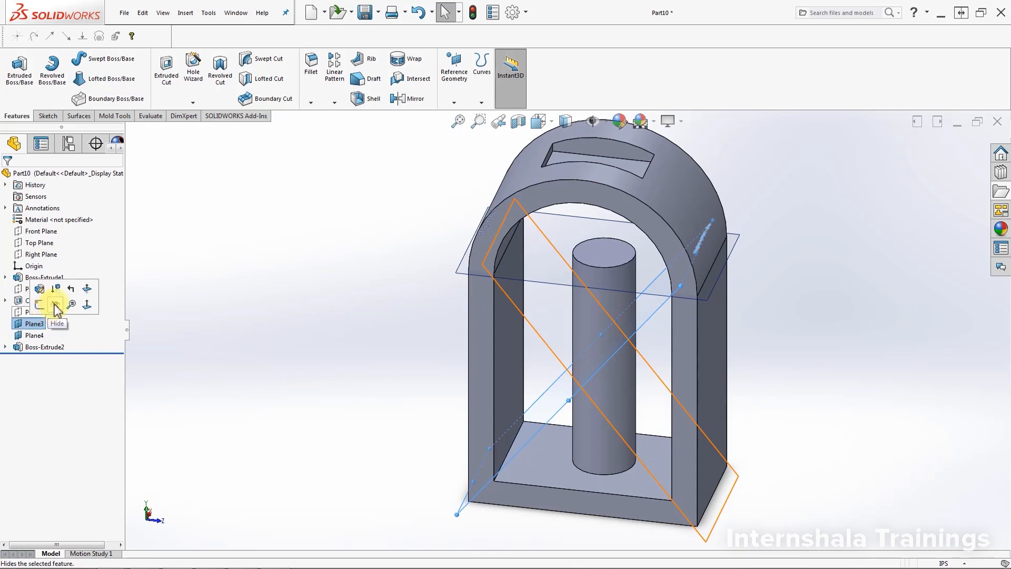
{"action": "left_click", "coordinate": [62, 305]}
{"action": "left_click", "coordinate": [34, 336]}
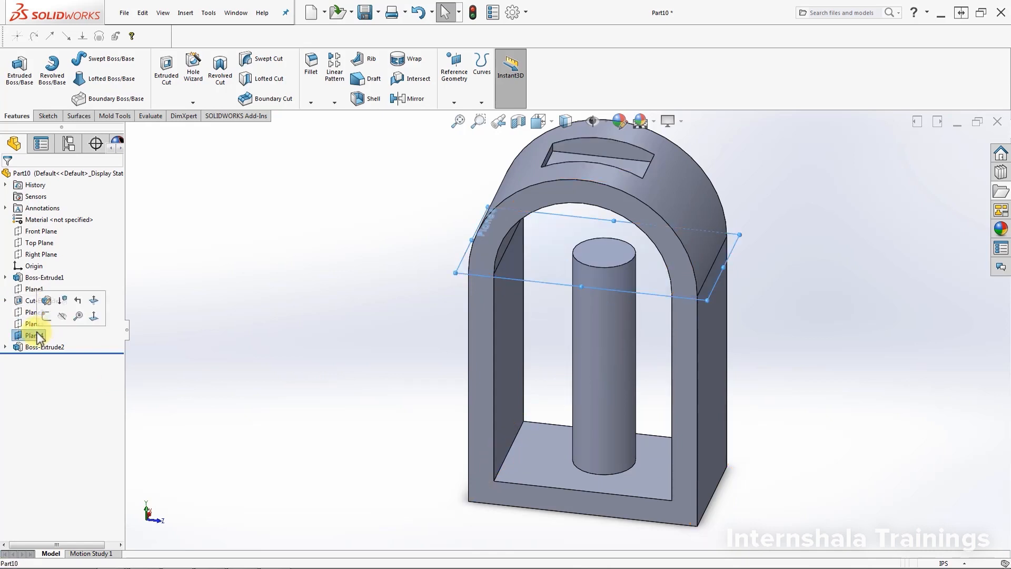
{"action": "left_click", "coordinate": [61, 317]}
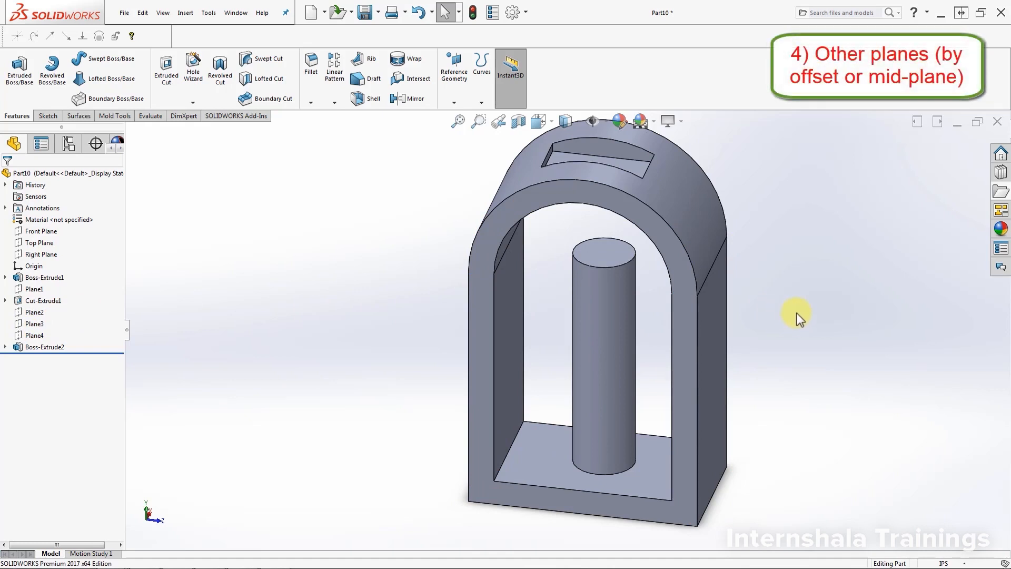
Step: Create a reference plane offset 5 in outward from the frame's flat outer side face
{"action": "left_click", "coordinate": [453, 103]}
{"action": "left_click", "coordinate": [454, 125]}
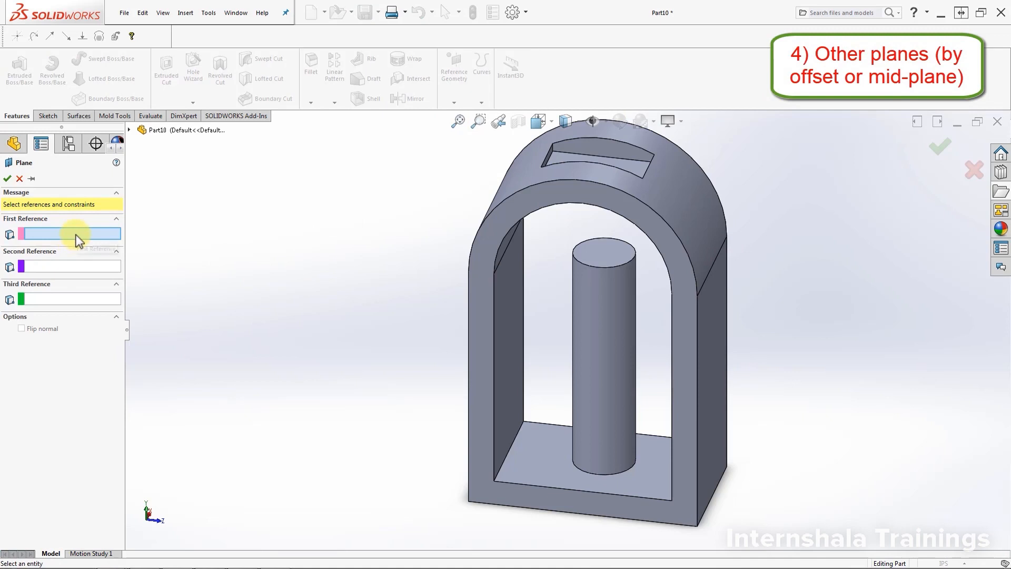
{"action": "middle_click_drag", "start_coordinate": [792, 440], "coordinate": [672, 393]}
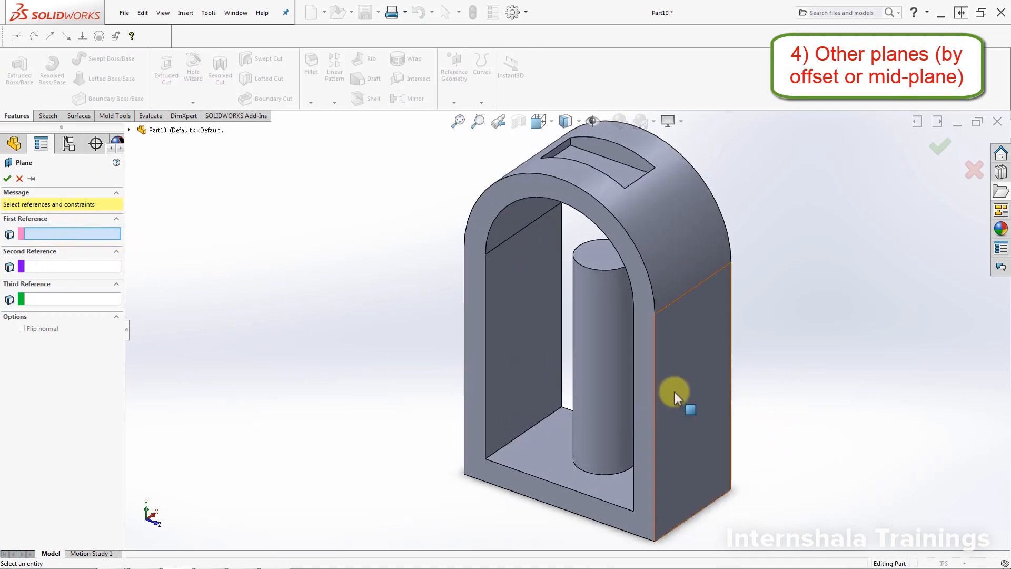
{"action": "left_click", "coordinate": [675, 392]}
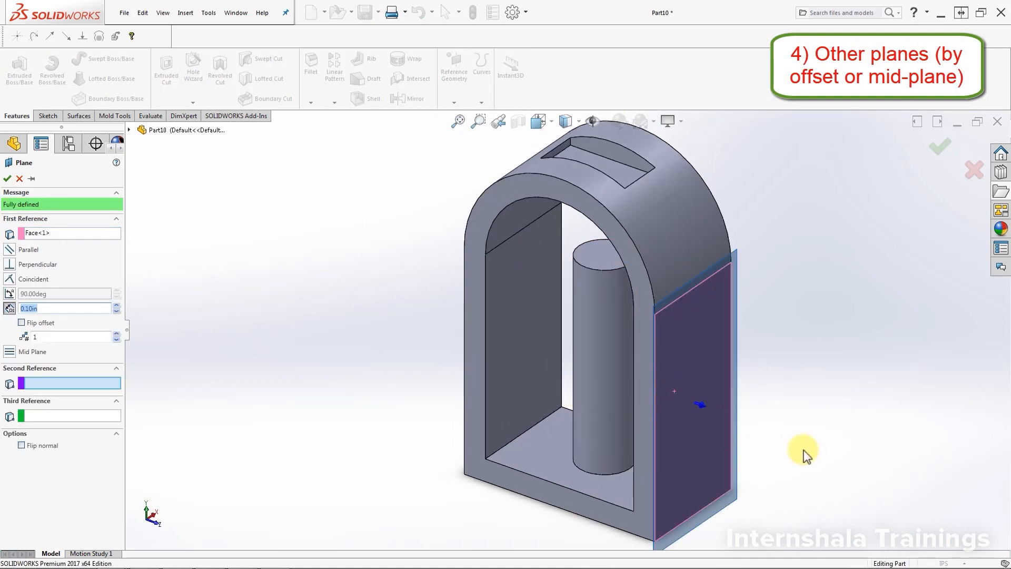
{"action": "middle_click_drag", "start_coordinate": [801, 450], "coordinate": [773, 450]}
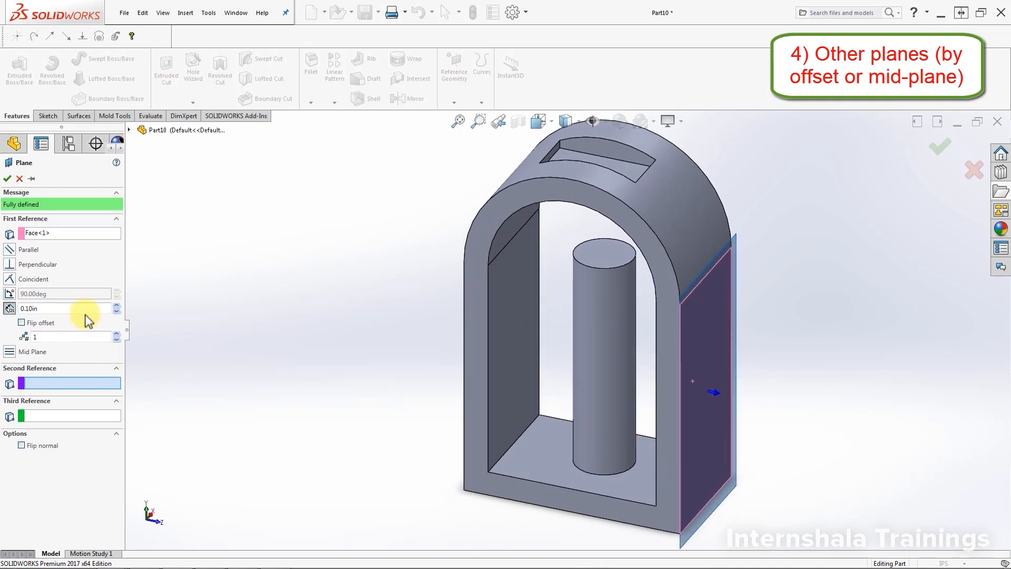
{"action": "left_click_drag", "start_coordinate": [116, 307], "coordinate": [117, 311]}
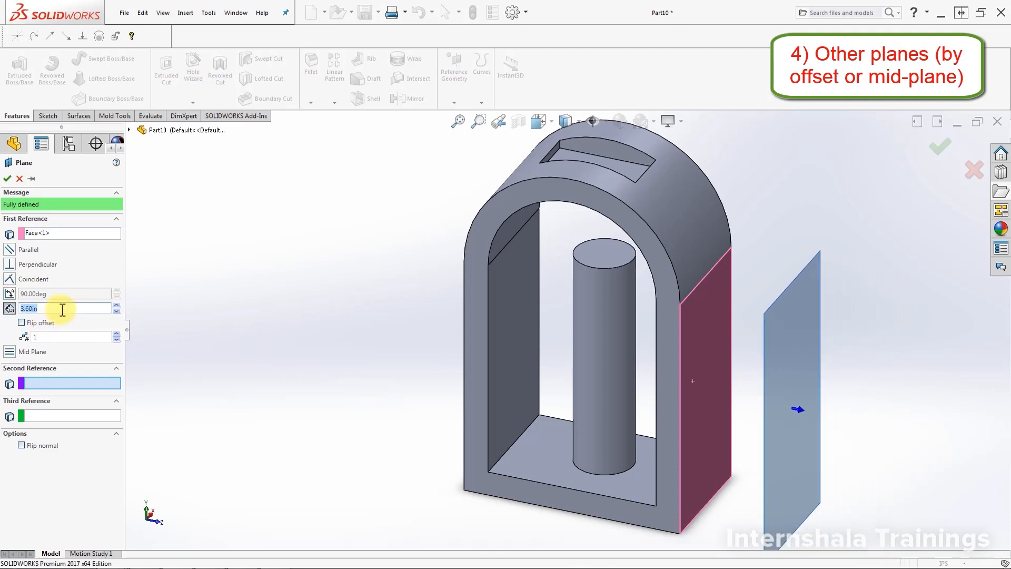
{"action": "key", "text": "Return"}
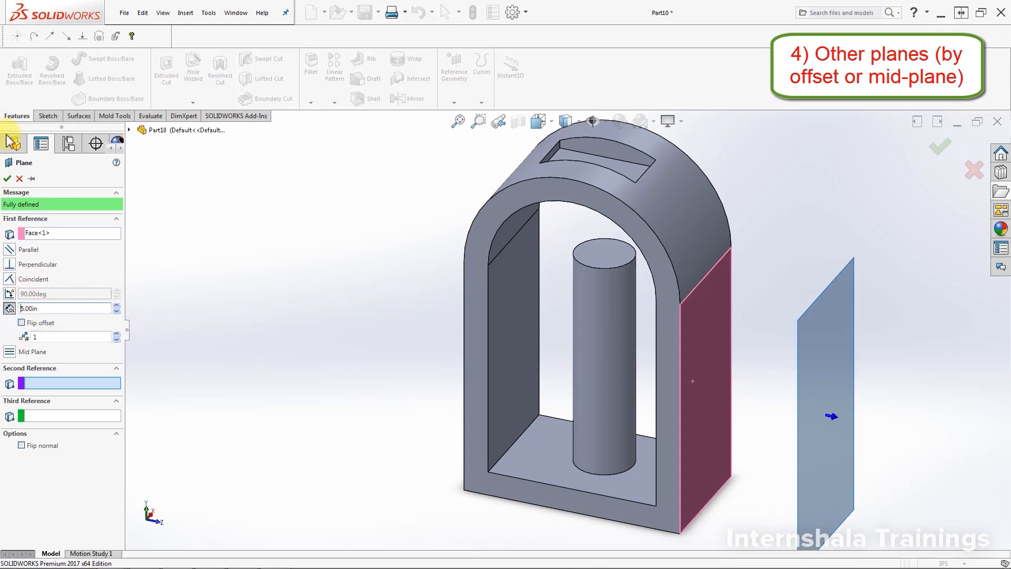
{"action": "left_click", "coordinate": [8, 179]}
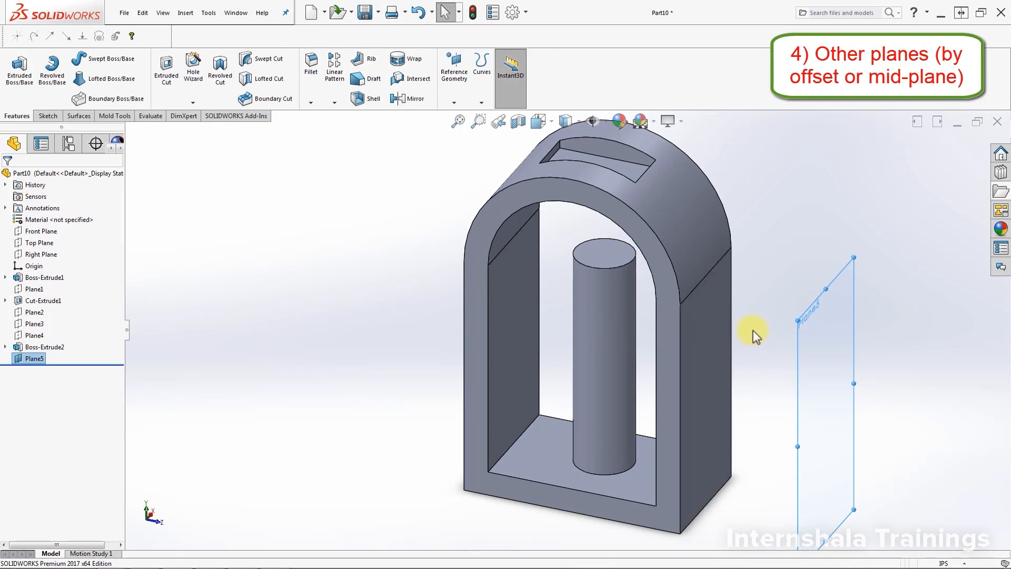
Step: Create a mid-plane between the frame's two opposite flat outer side faces
{"action": "left_click", "coordinate": [455, 102]}
{"action": "left_click", "coordinate": [456, 113]}
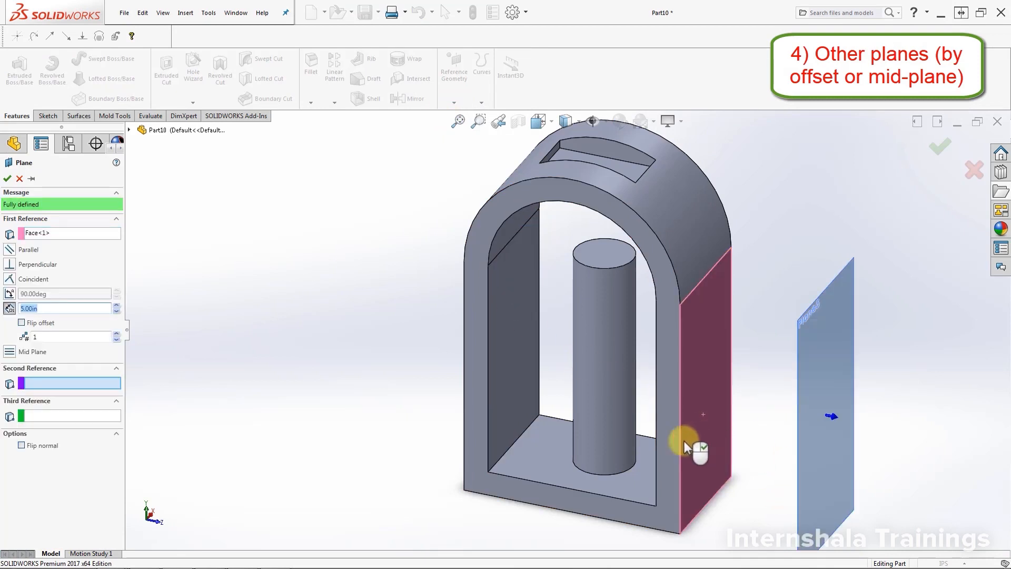
{"action": "middle_click_drag", "start_coordinate": [573, 415], "coordinate": [648, 410]}
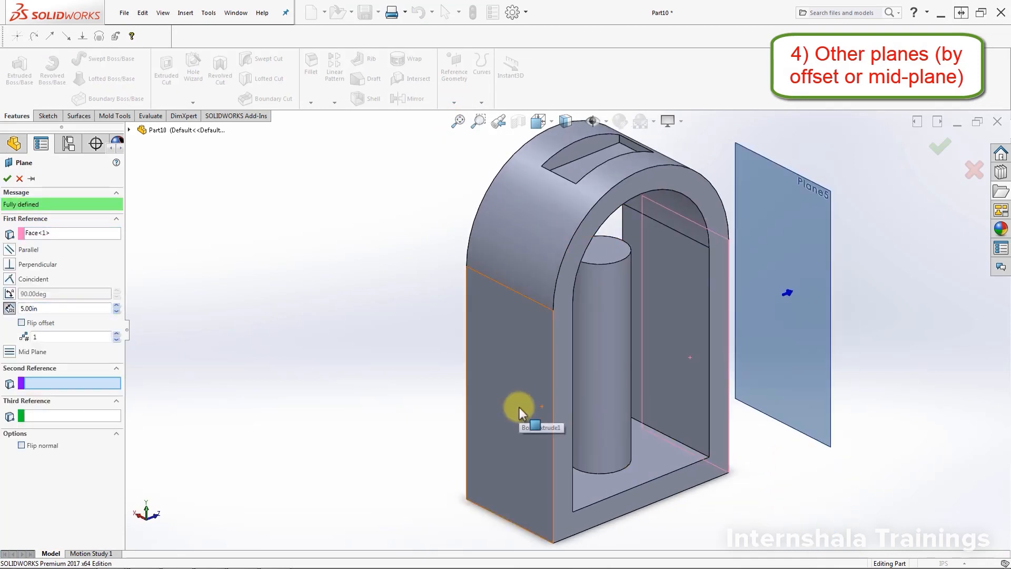
{"action": "left_click", "coordinate": [521, 407]}
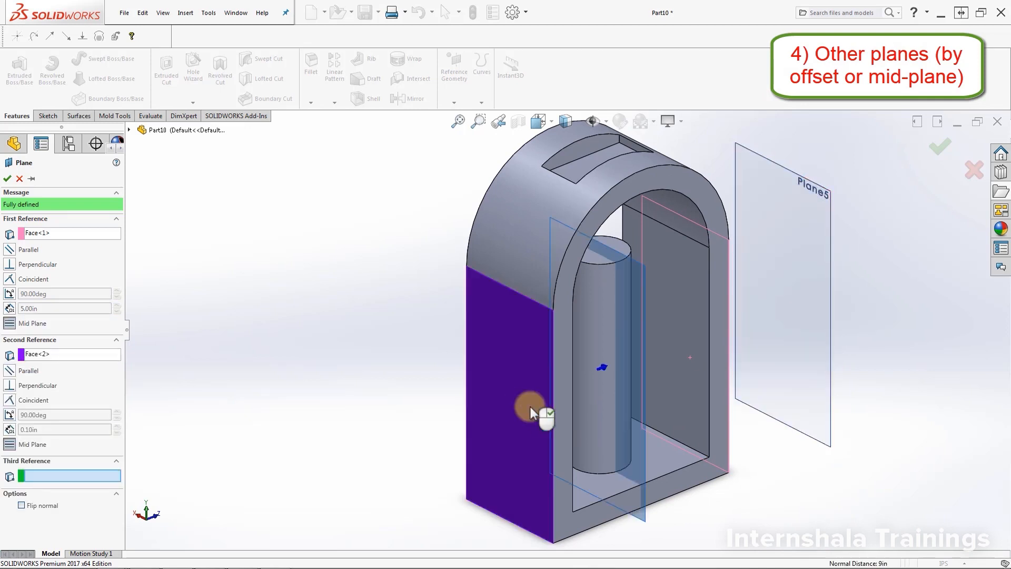
{"action": "middle_click_drag", "start_coordinate": [860, 497], "coordinate": [815, 489]}
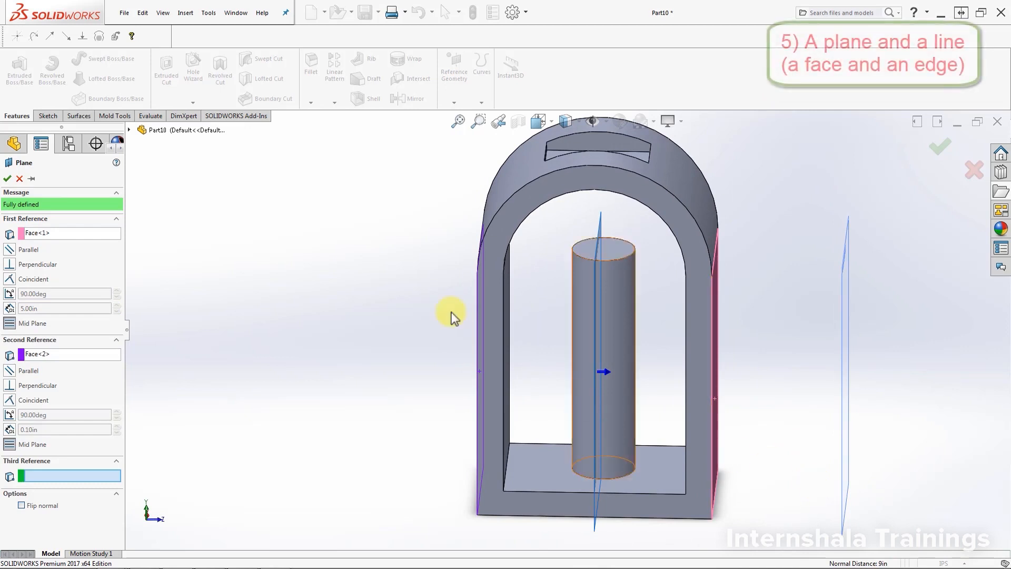
{"action": "left_click", "coordinate": [7, 179]}
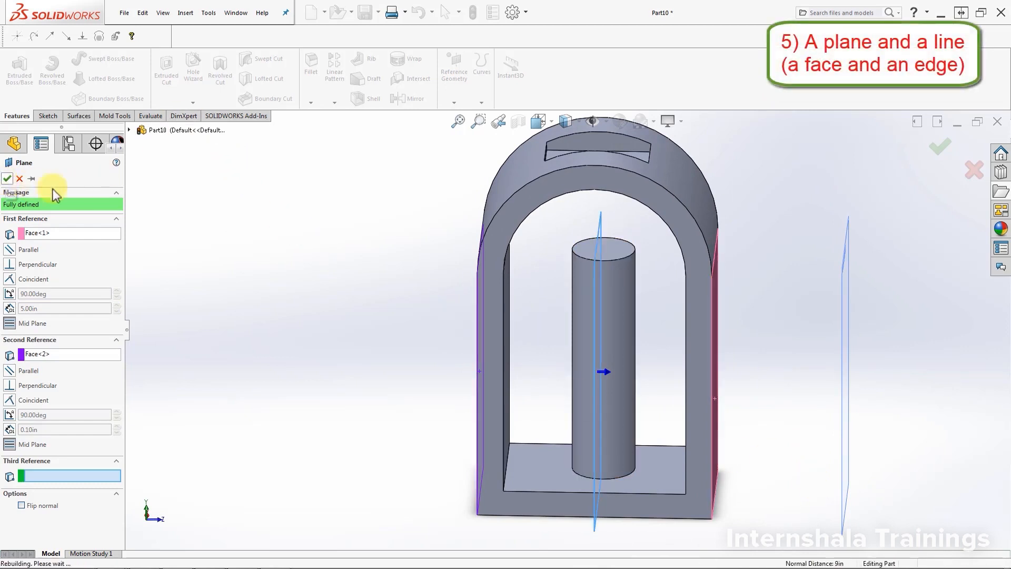
Step: Start a new reference plane from the frame's bottom face and the inner edge where the floor meets the side wall
{"action": "left_click", "coordinate": [452, 104]}
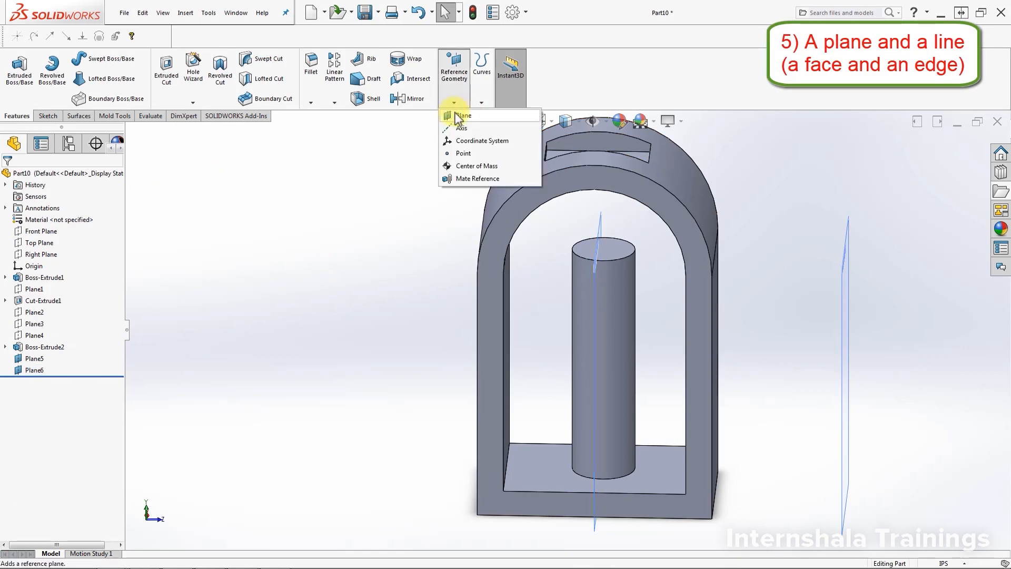
{"action": "left_click", "coordinate": [460, 114]}
{"action": "middle_click_drag", "start_coordinate": [842, 379], "coordinate": [840, 290]}
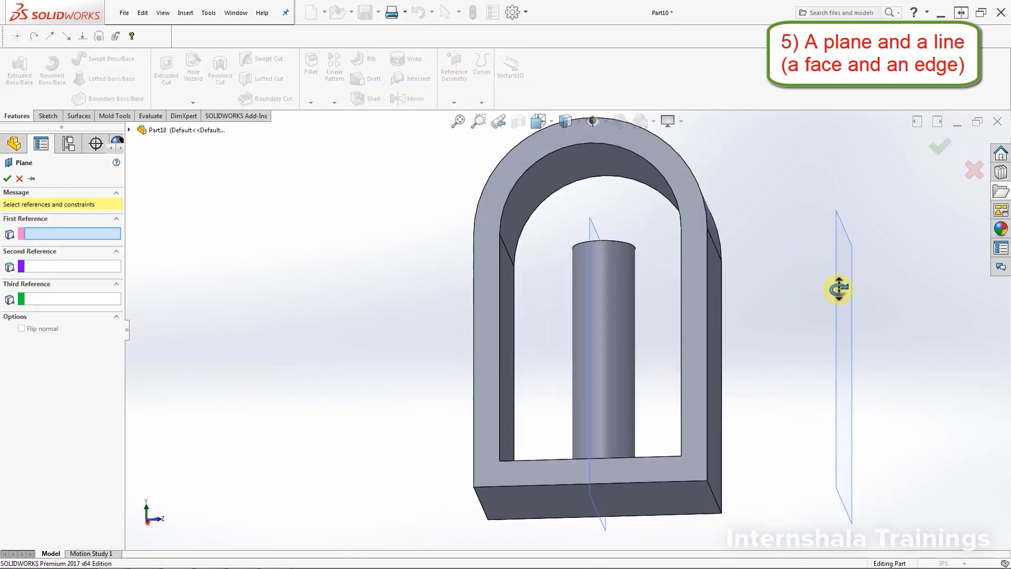
{"action": "left_click", "coordinate": [678, 501]}
{"action": "middle_click_drag", "start_coordinate": [776, 301], "coordinate": [751, 422]}
{"action": "left_click", "coordinate": [697, 465]}
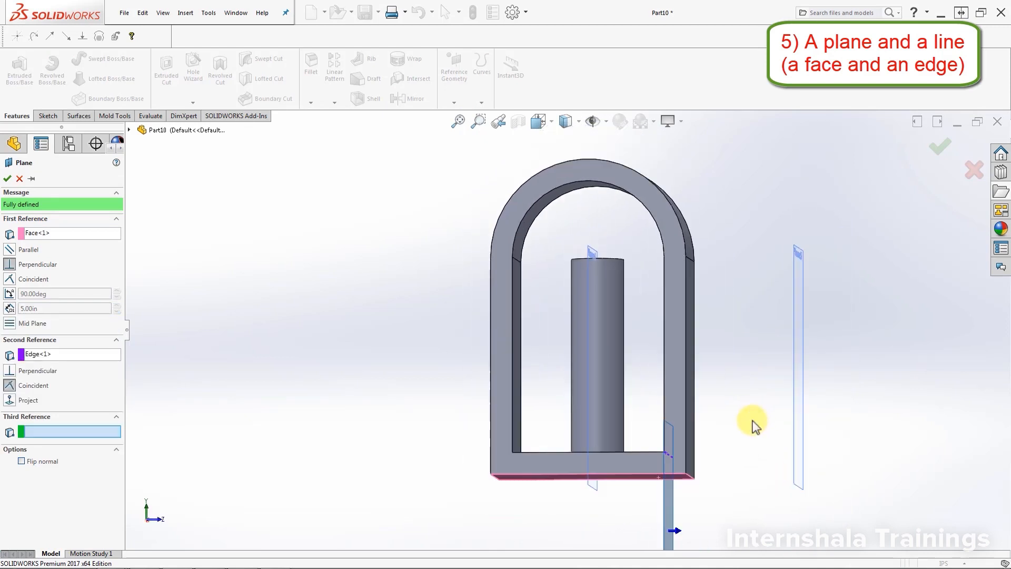
Step: Set the new plane through the floor edge at 40 degrees to the frame's bottom face and create it
{"action": "left_click", "coordinate": [9, 268]}
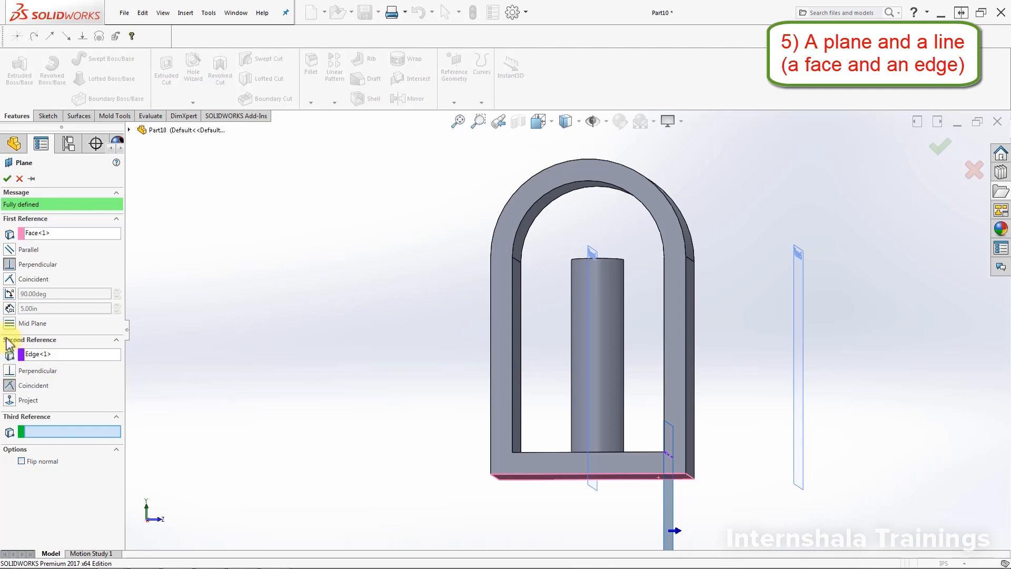
{"action": "left_click", "coordinate": [11, 294]}
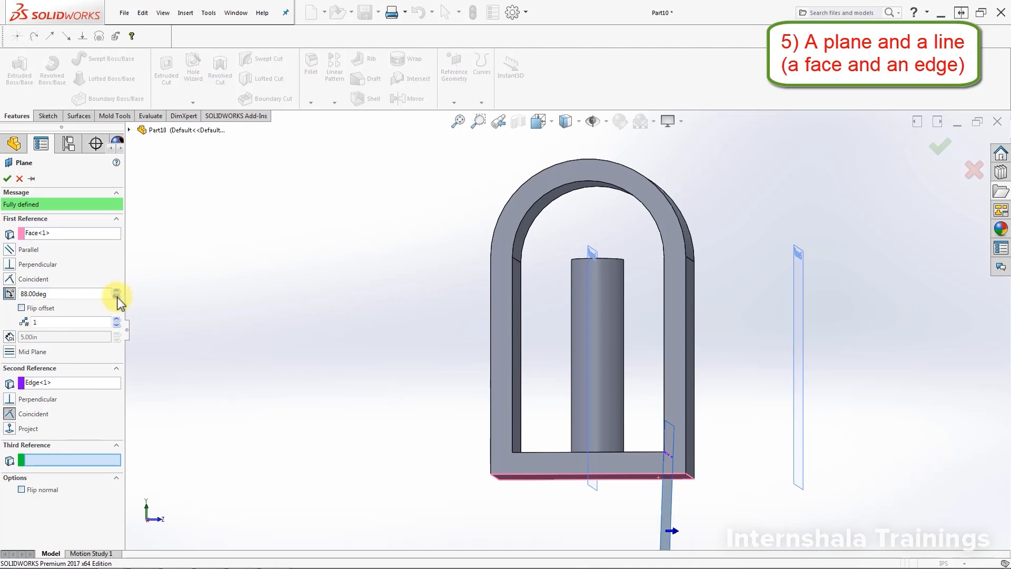
{"action": "left_click_drag", "start_coordinate": [117, 297], "coordinate": [117, 297]}
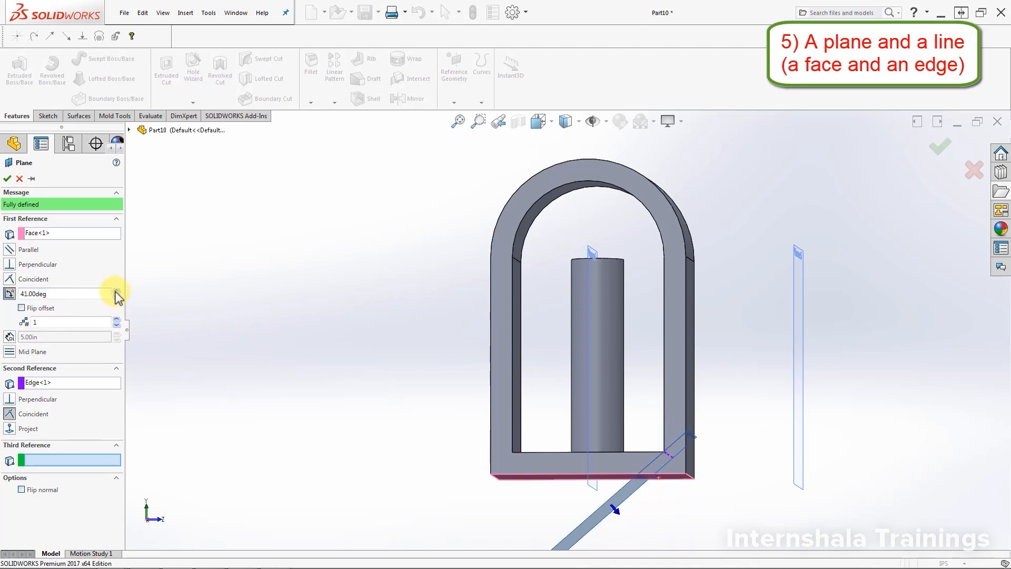
{"action": "left_click_drag", "start_coordinate": [117, 297], "coordinate": [116, 298]}
{"action": "left_click", "coordinate": [56, 294]}
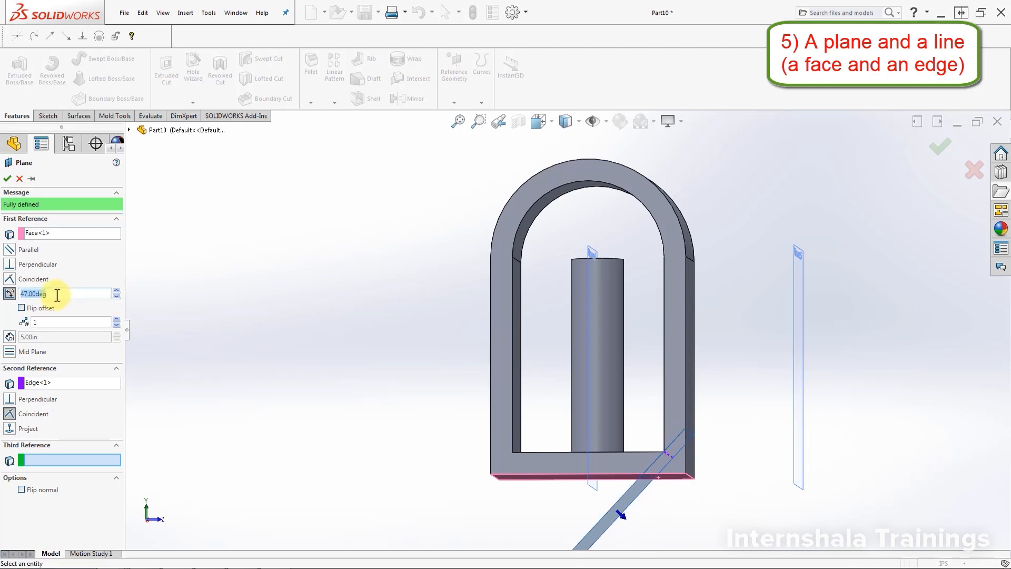
{"action": "type", "text": "40"}
{"action": "key", "text": "Return"}
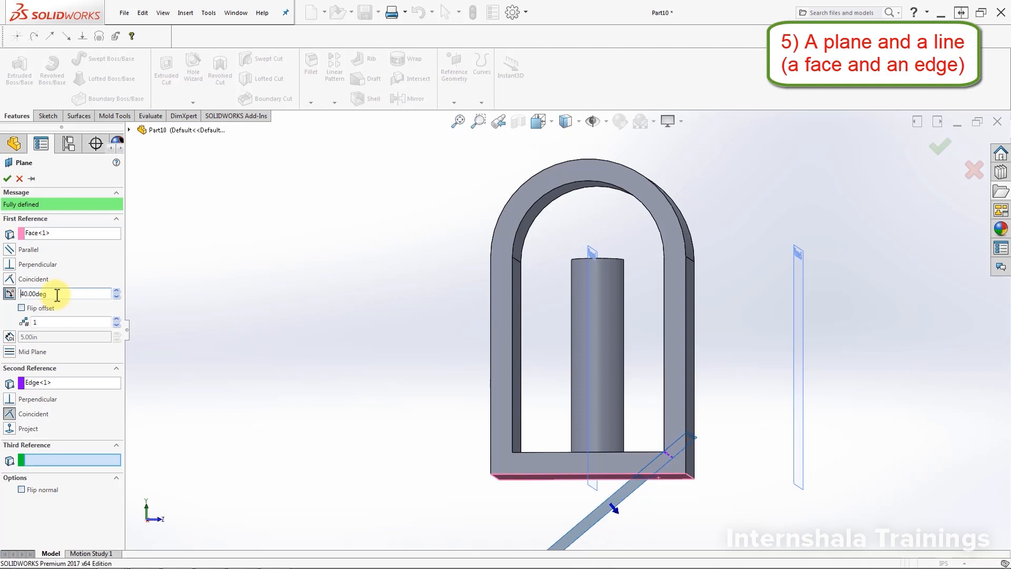
{"action": "left_click", "coordinate": [8, 178]}
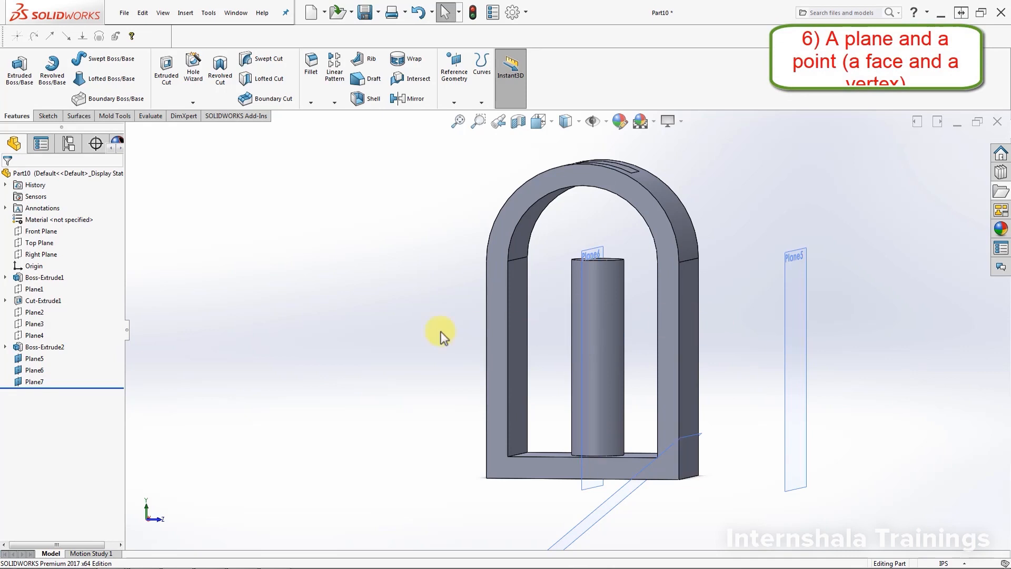
Step: Start a new reference plane from the frame's flat outer side face and a corner vertex of the slot in the arch
{"action": "left_click", "coordinate": [454, 103]}
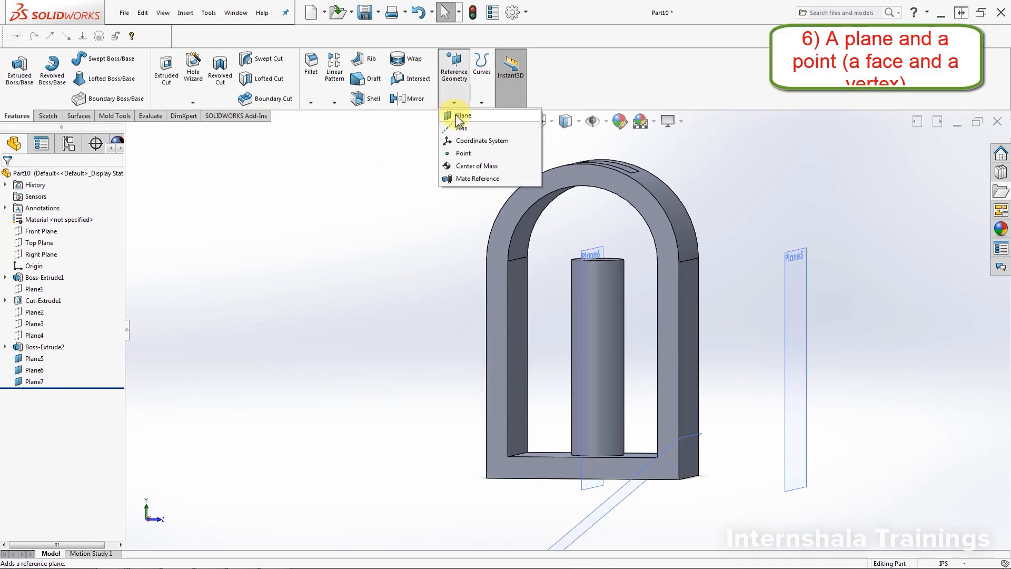
{"action": "left_click", "coordinate": [458, 116]}
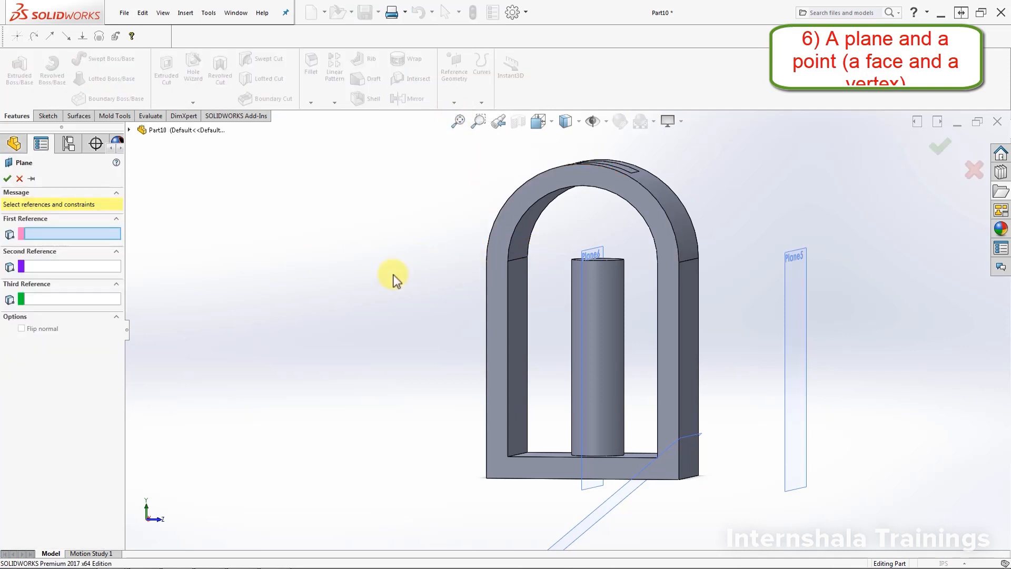
{"action": "middle_click_drag", "start_coordinate": [428, 363], "coordinate": [479, 368]}
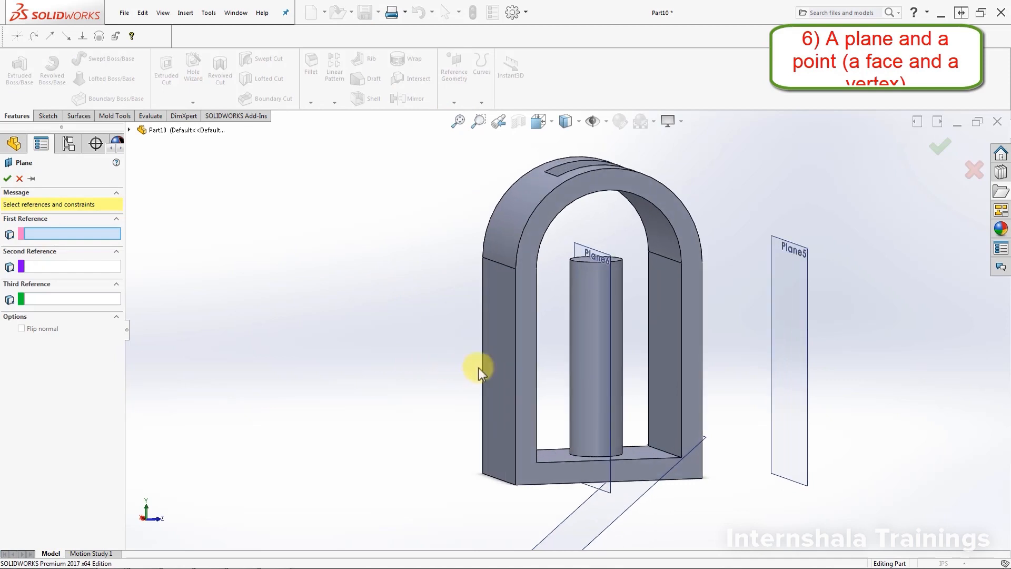
{"action": "left_click", "coordinate": [504, 363]}
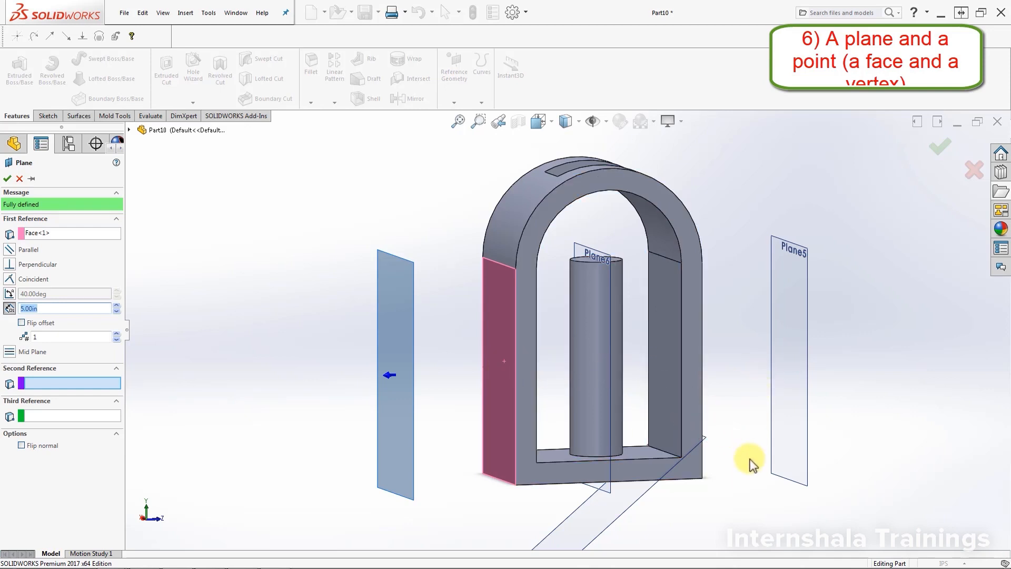
{"action": "scroll", "coordinate": [748, 462], "scroll_direction": "down", "scroll_amount": 2}
{"action": "scroll", "coordinate": [658, 337], "scroll_direction": "up", "scroll_amount": 3}
{"action": "middle_click_drag", "start_coordinate": [567, 207], "coordinate": [558, 250]}
{"action": "scroll", "coordinate": [556, 189], "scroll_direction": "down", "scroll_amount": 2}
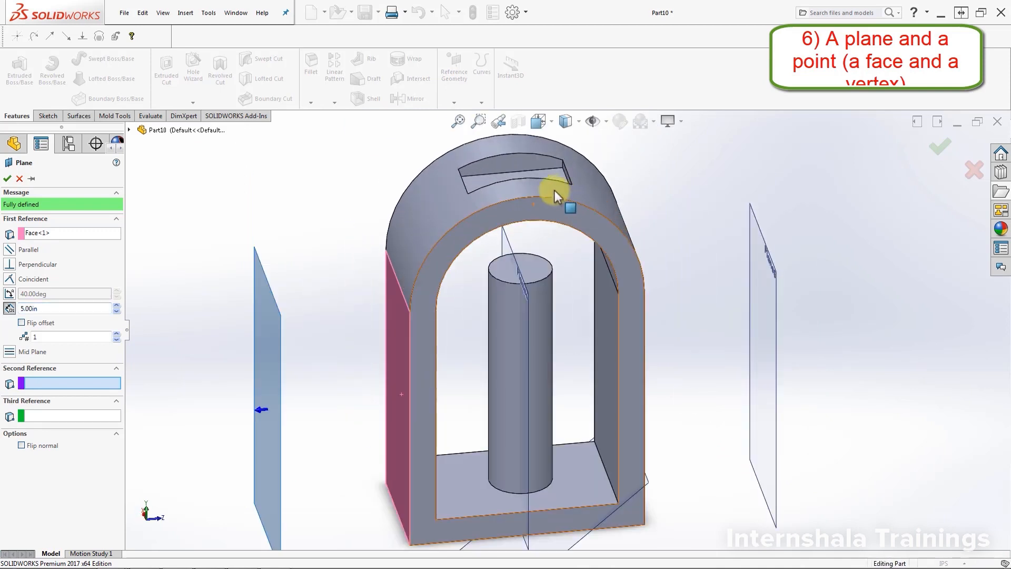
{"action": "left_click", "coordinate": [562, 160]}
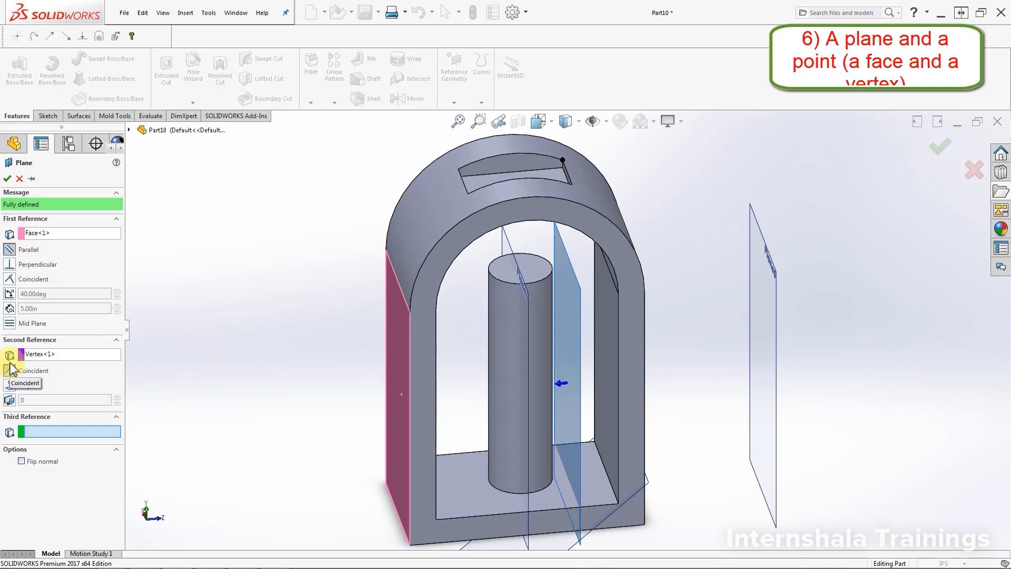
Step: Make the plane perpendicular to the side face, add the diagonally opposite slot corner as third reference, and create it
{"action": "left_click", "coordinate": [10, 265]}
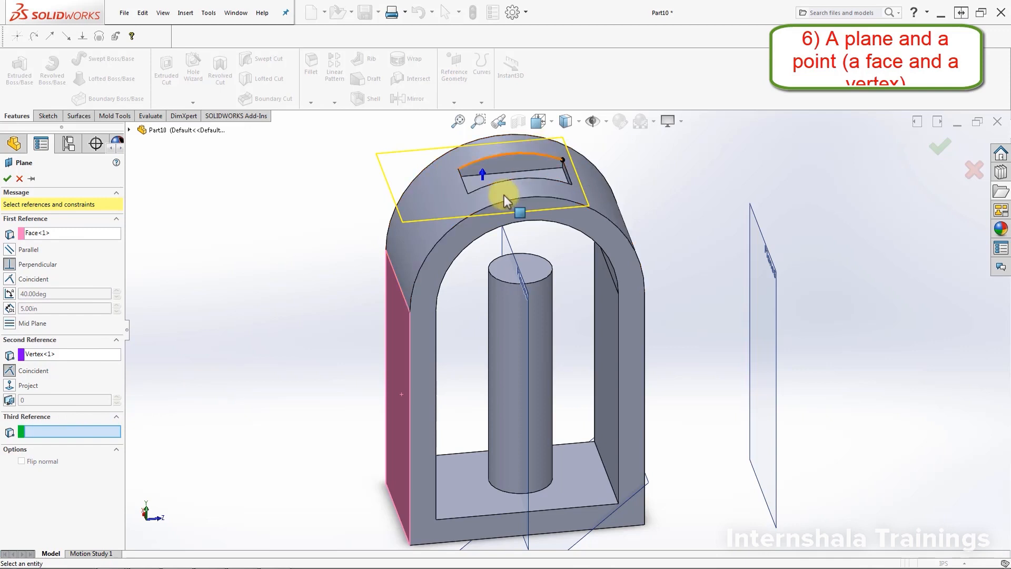
{"action": "left_click", "coordinate": [468, 195]}
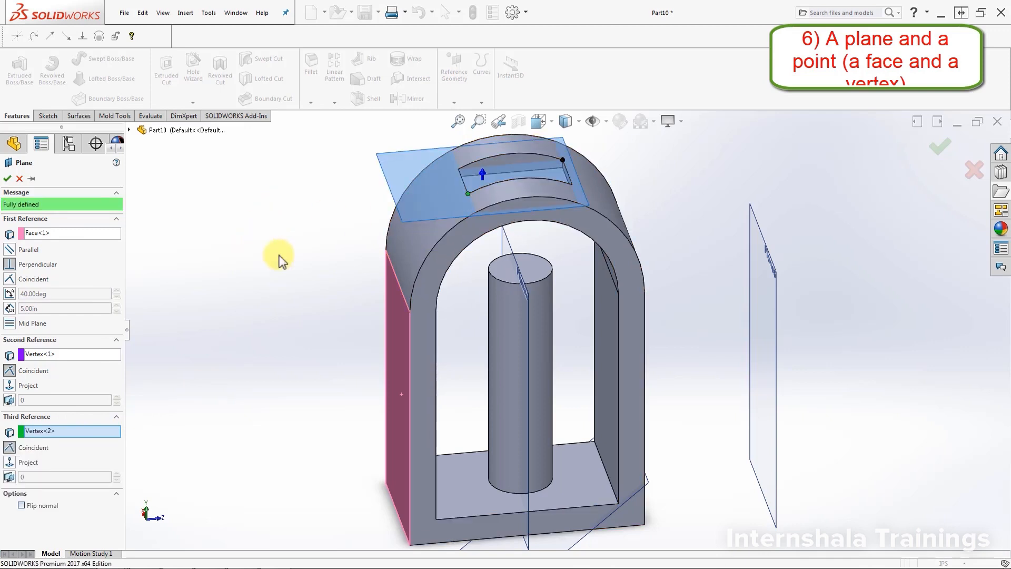
{"action": "left_click", "coordinate": [8, 178]}
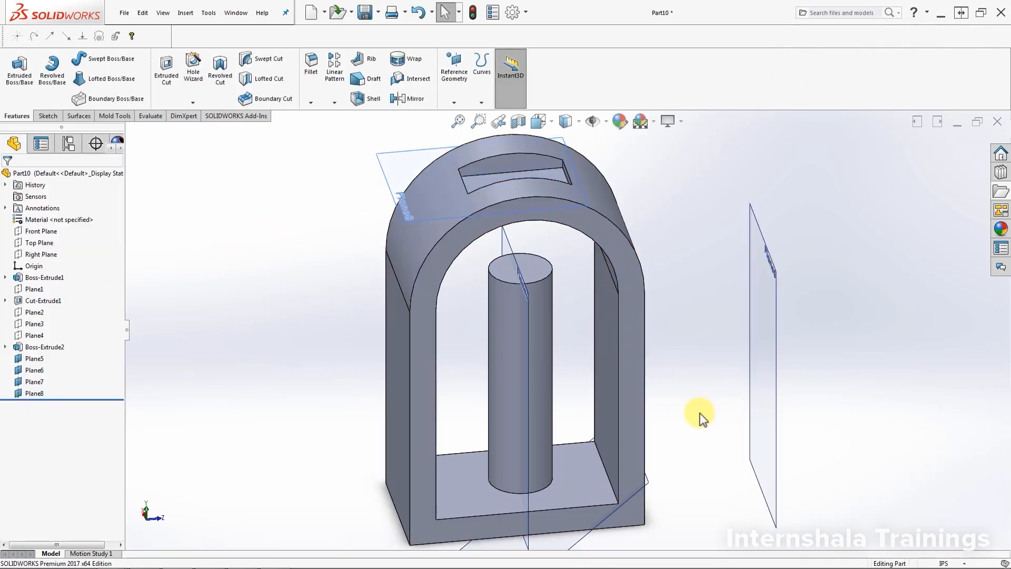
Step: Sketch a circle of about 1.17 in radius on the mid-plane between the side walls, near the middle of the frame's depth
{"action": "scroll", "coordinate": [696, 403], "scroll_direction": "up", "scroll_amount": 2}
{"action": "middle_click_drag", "start_coordinate": [697, 398], "coordinate": [708, 379]}
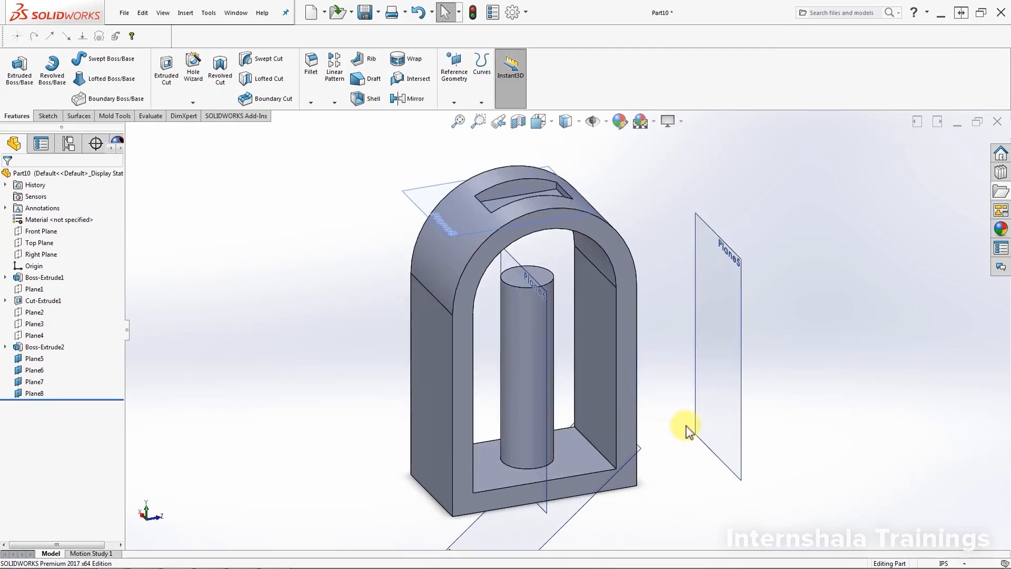
{"action": "scroll", "coordinate": [687, 425], "scroll_direction": "up", "scroll_amount": 1}
{"action": "scroll", "coordinate": [627, 421], "scroll_direction": "down", "scroll_amount": 1}
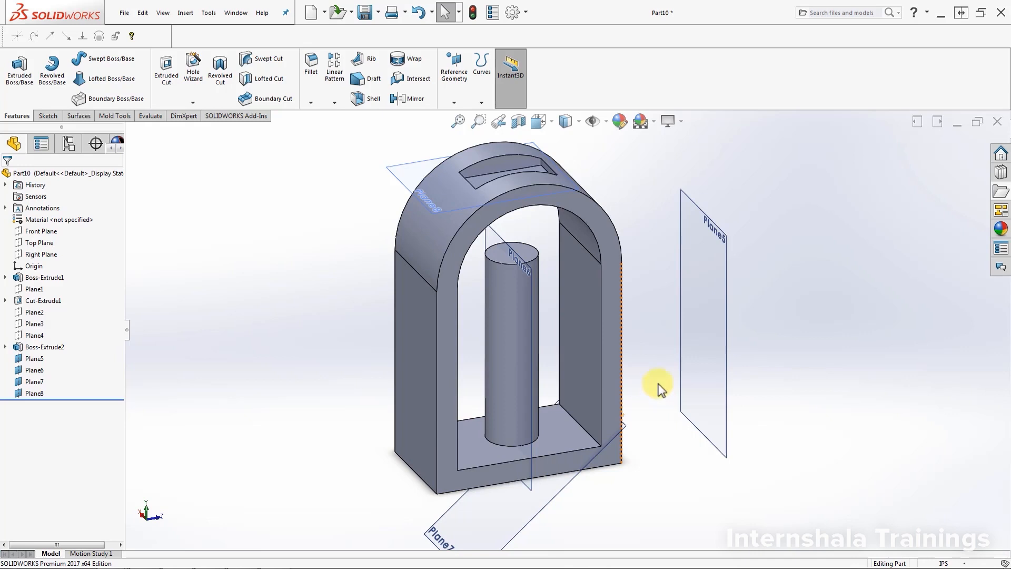
{"action": "middle_click_drag", "start_coordinate": [659, 388], "coordinate": [664, 414]}
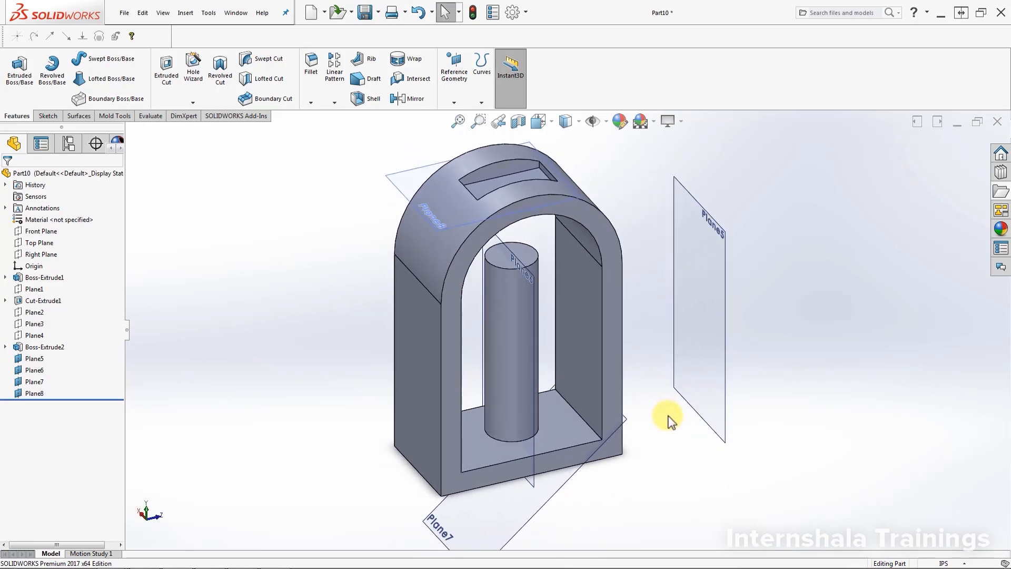
{"action": "left_click", "coordinate": [532, 450]}
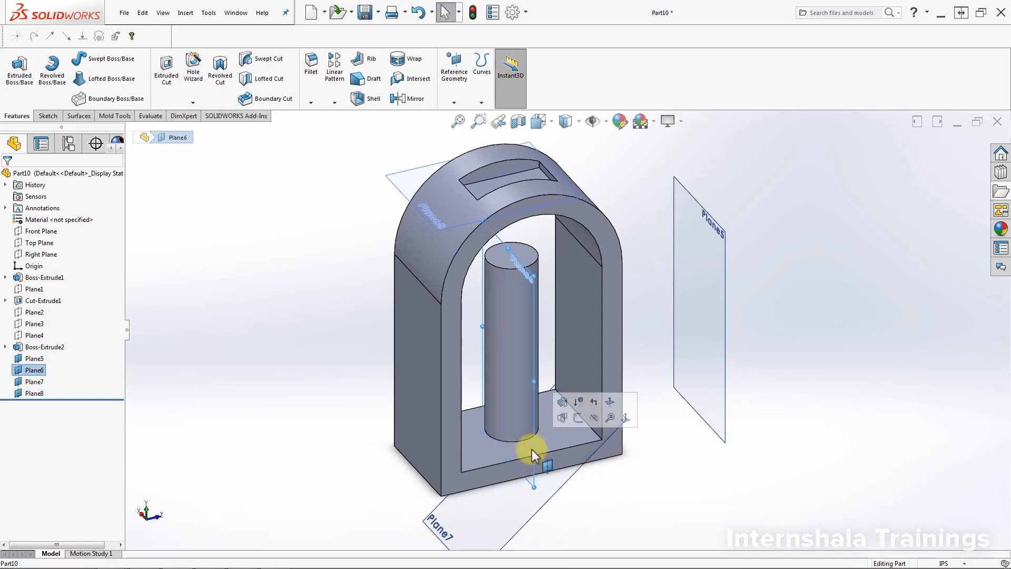
{"action": "left_click", "coordinate": [582, 416]}
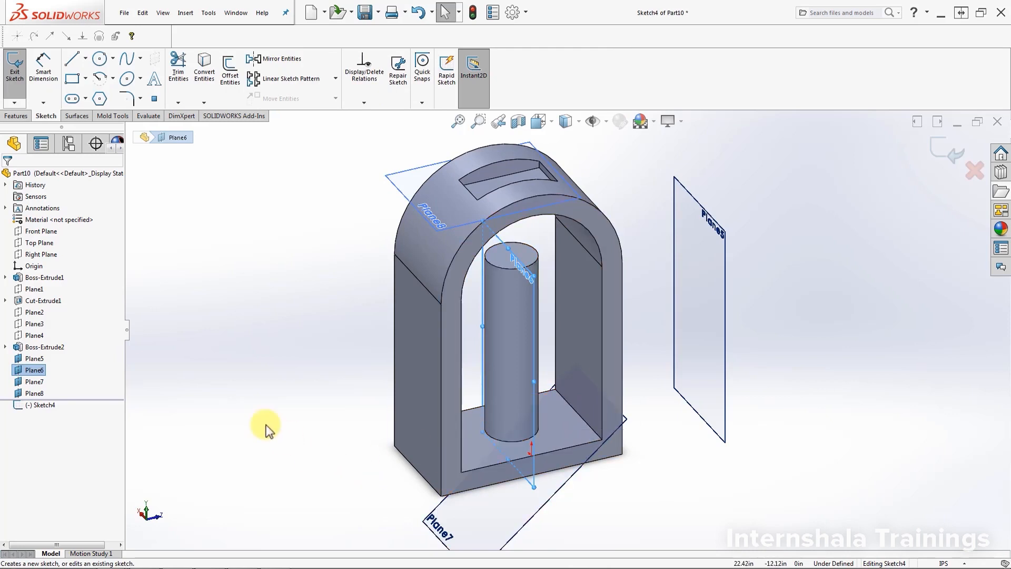
{"action": "left_click", "coordinate": [33, 409]}
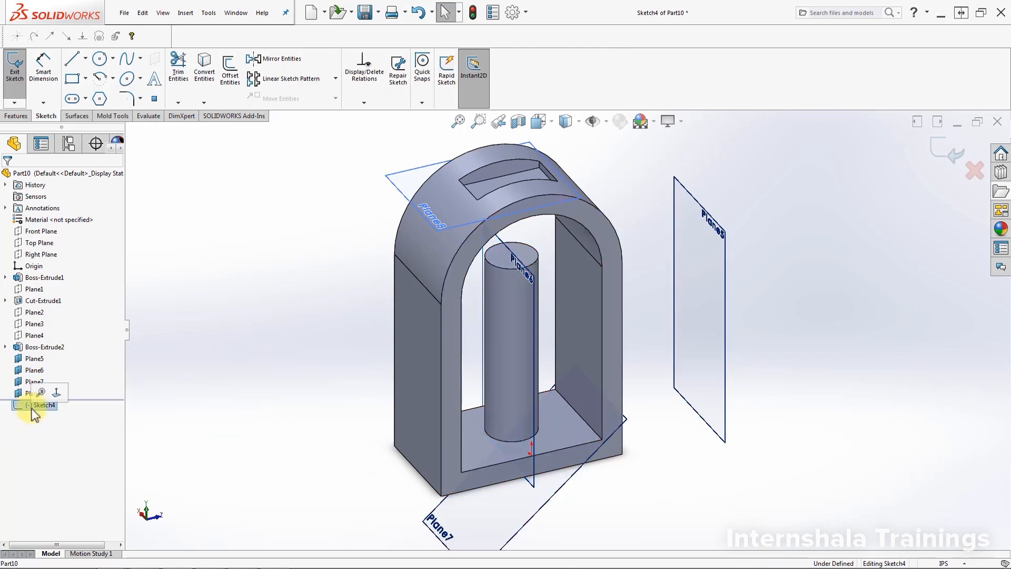
{"action": "left_click", "coordinate": [56, 392]}
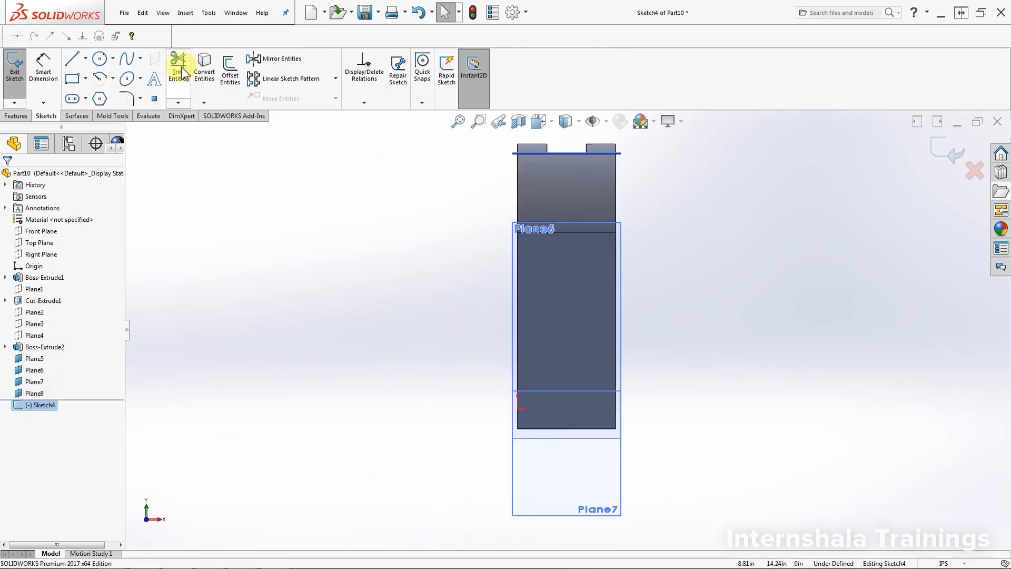
{"action": "left_click", "coordinate": [100, 58]}
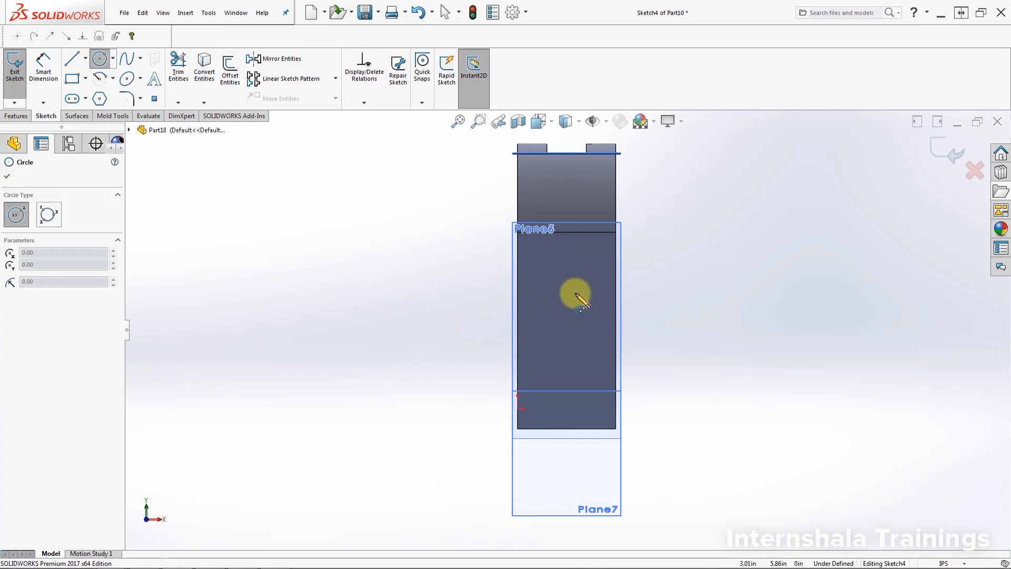
{"action": "left_click", "coordinate": [566, 299]}
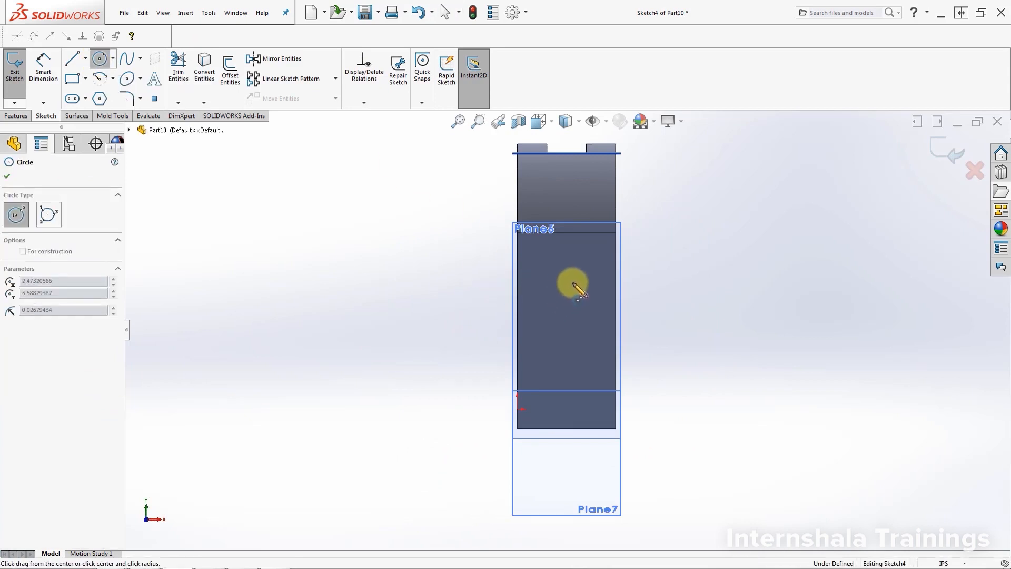
{"action": "left_click", "coordinate": [580, 280]}
Step: Extrude-cut the circle with Through All - Both, passing through the column and both side walls
{"action": "left_click", "coordinate": [16, 116]}
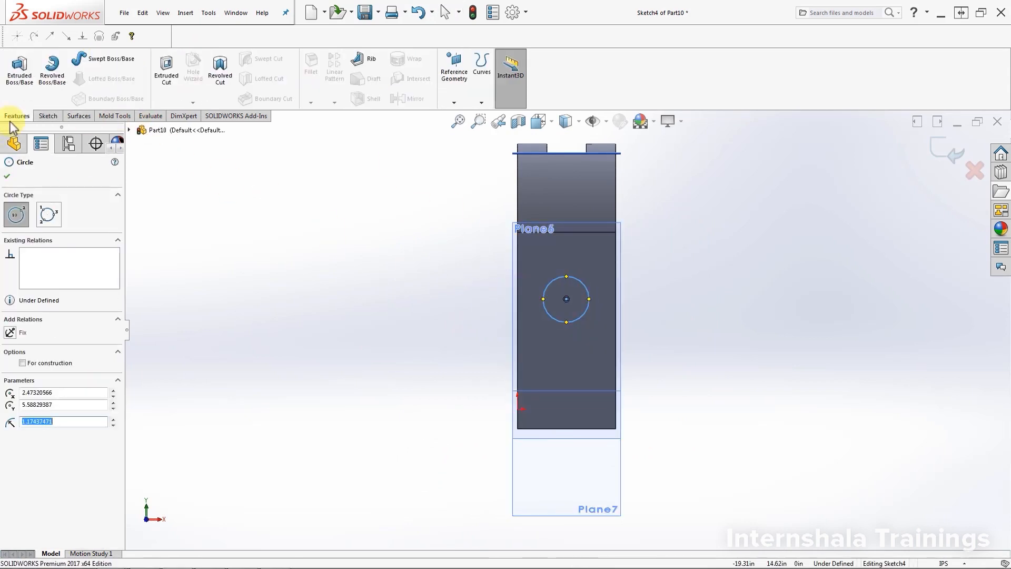
{"action": "left_click", "coordinate": [175, 87]}
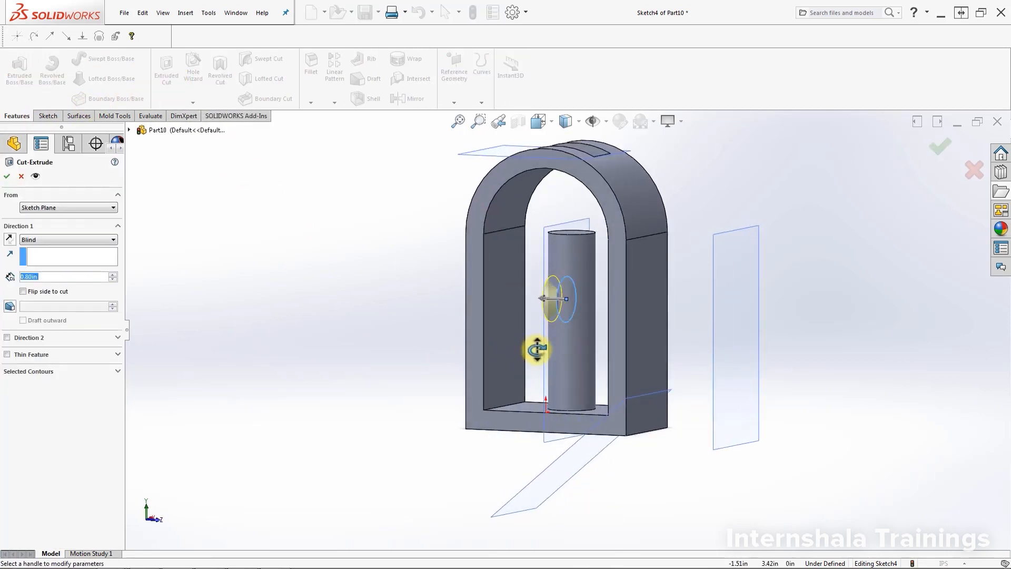
{"action": "left_click", "coordinate": [77, 239]}
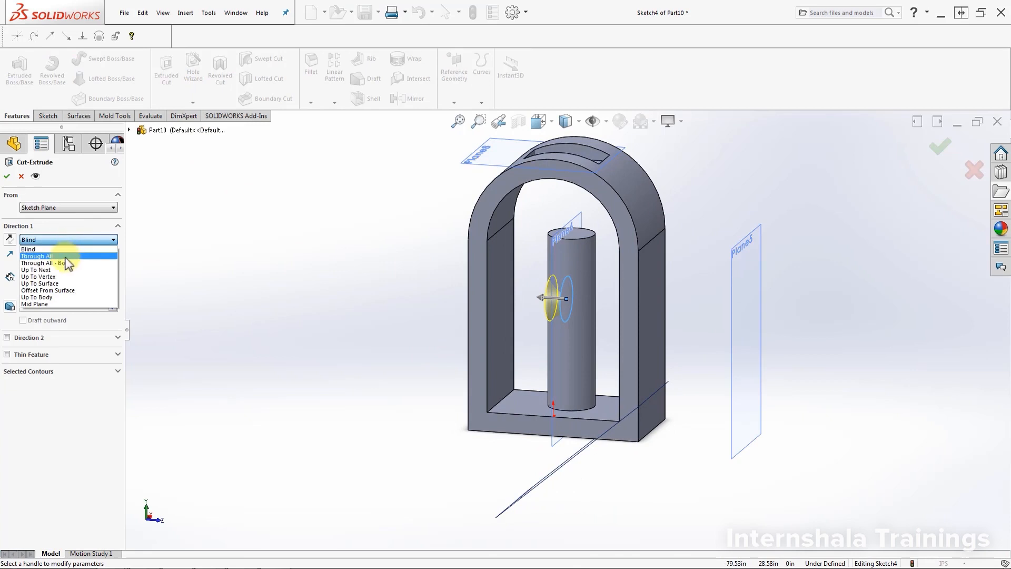
{"action": "left_click", "coordinate": [58, 262]}
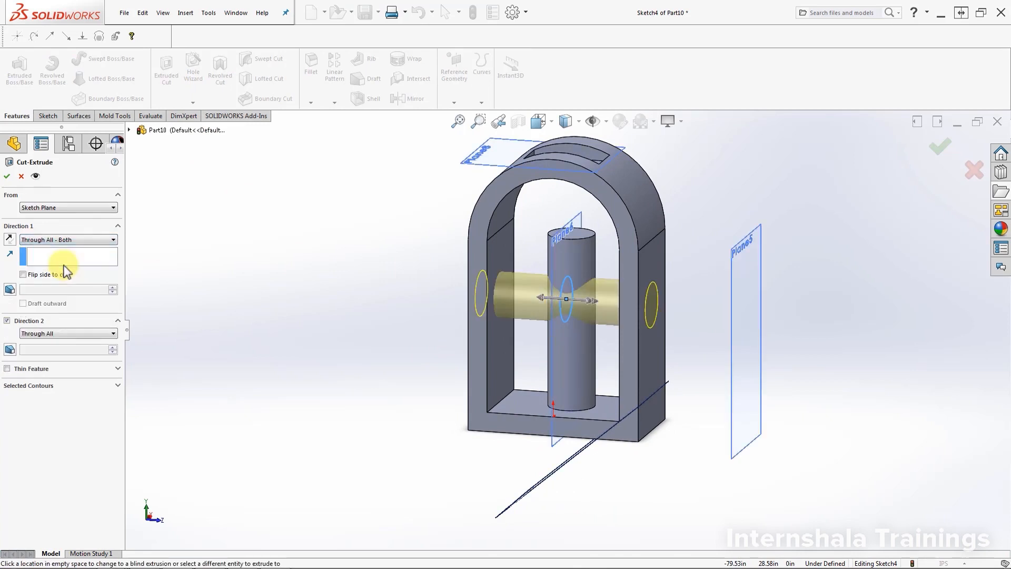
{"action": "left_click", "coordinate": [7, 176]}
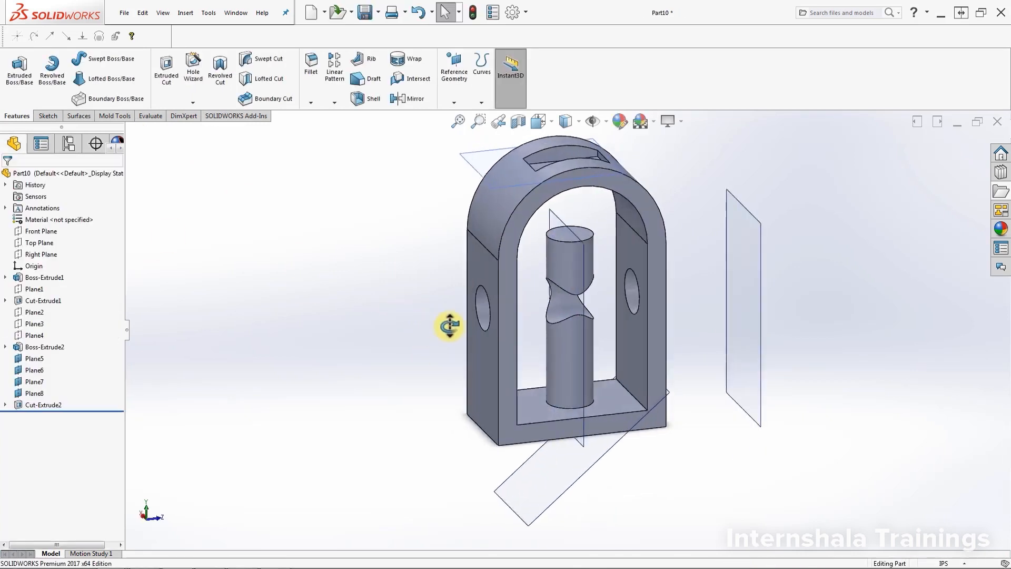